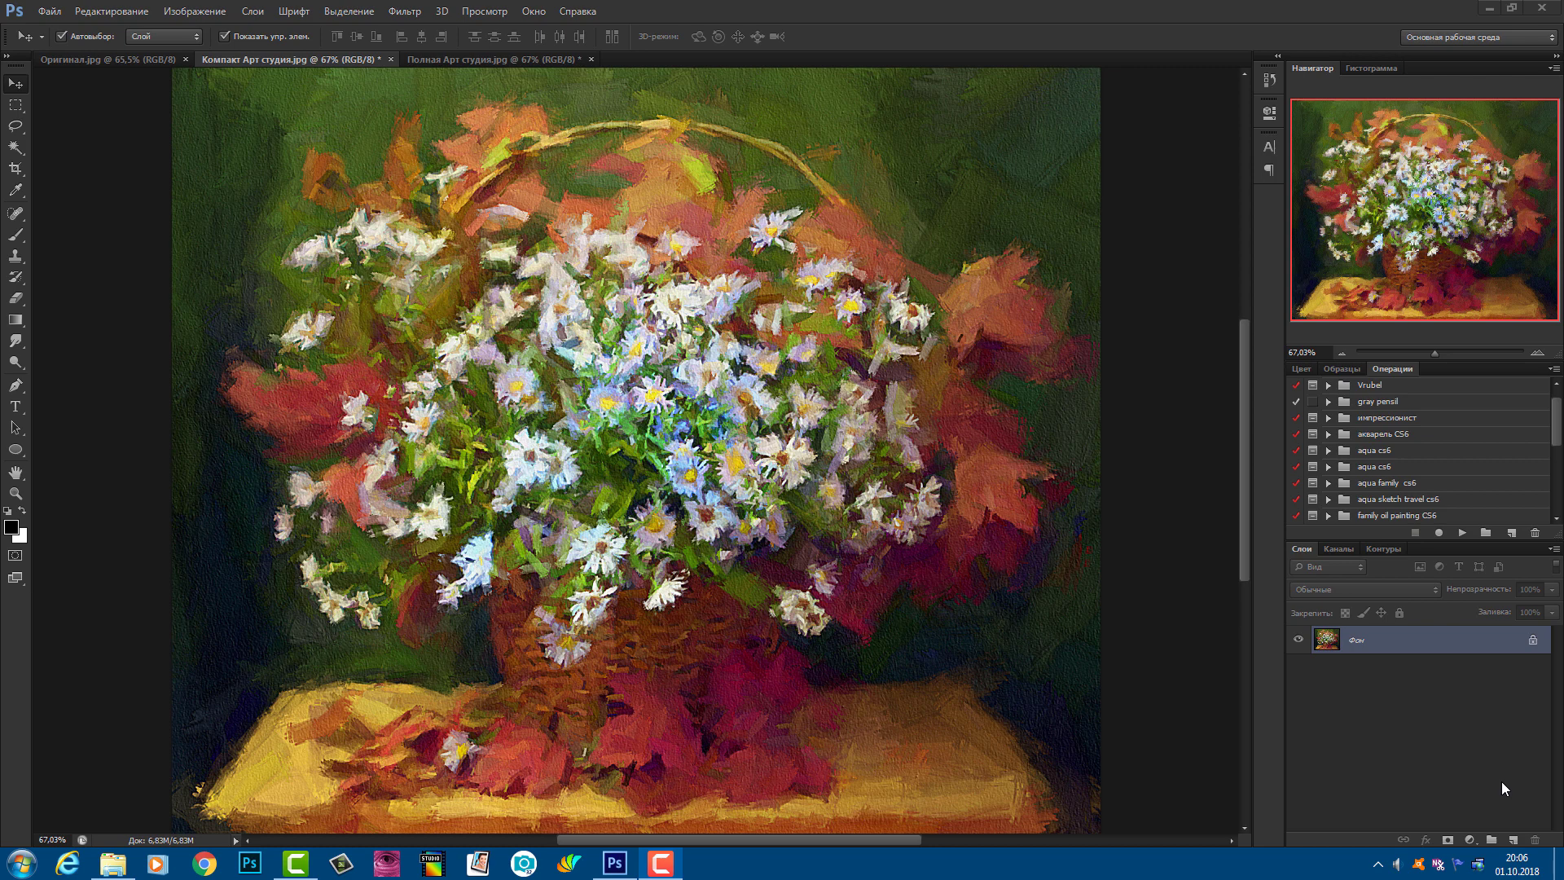
Open the АРТ-студия filter from the Импрессионист set and choose the style "22 импрессионизм" from the масло_классика category.
left_click(404, 11)
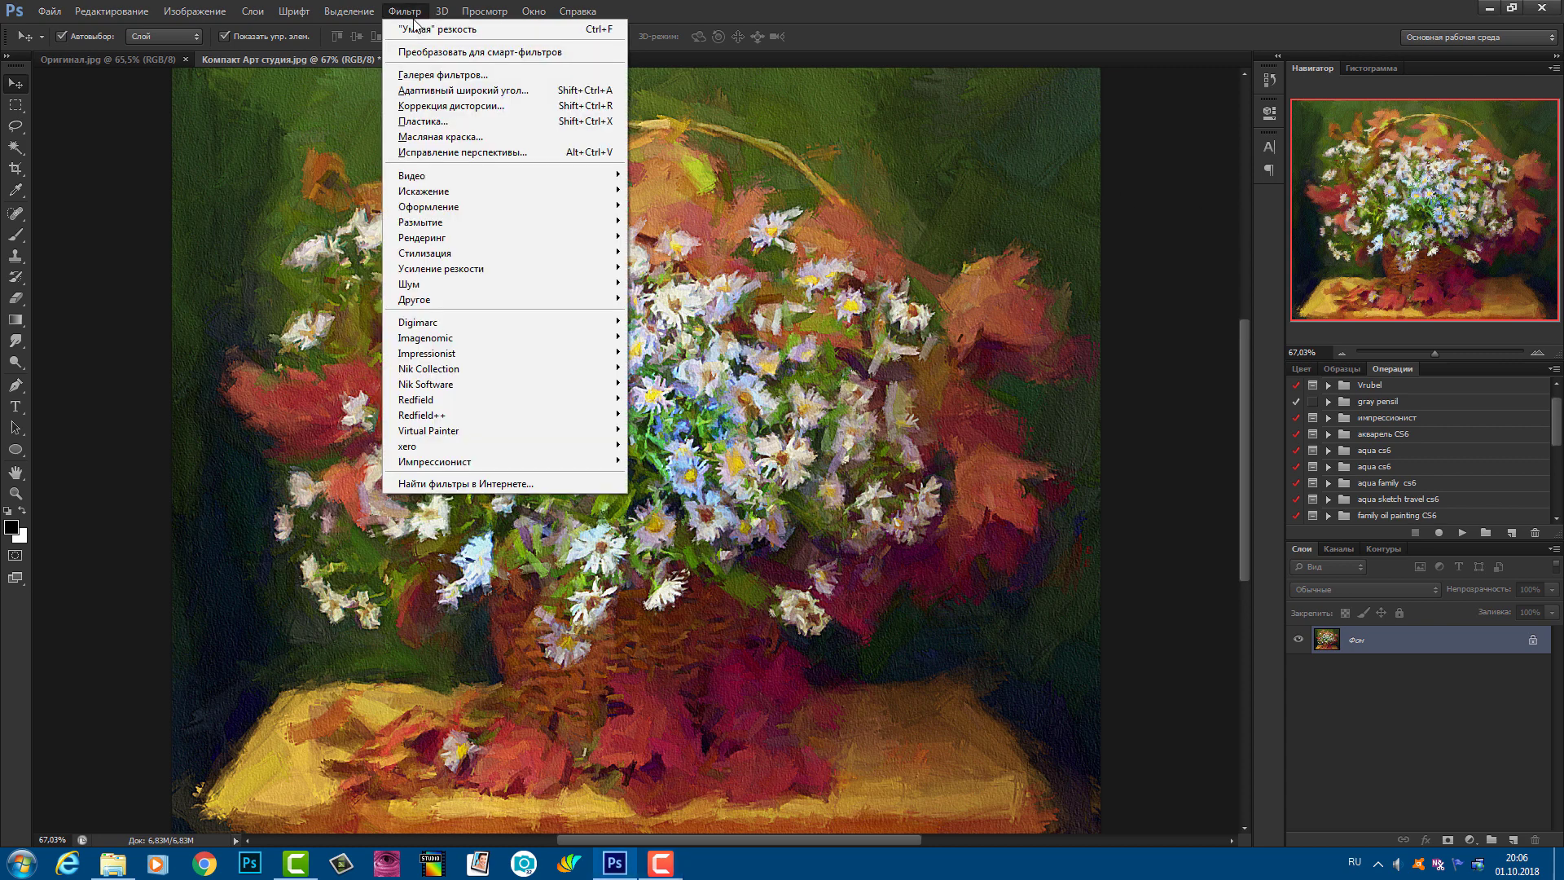
mouse_move(432, 464)
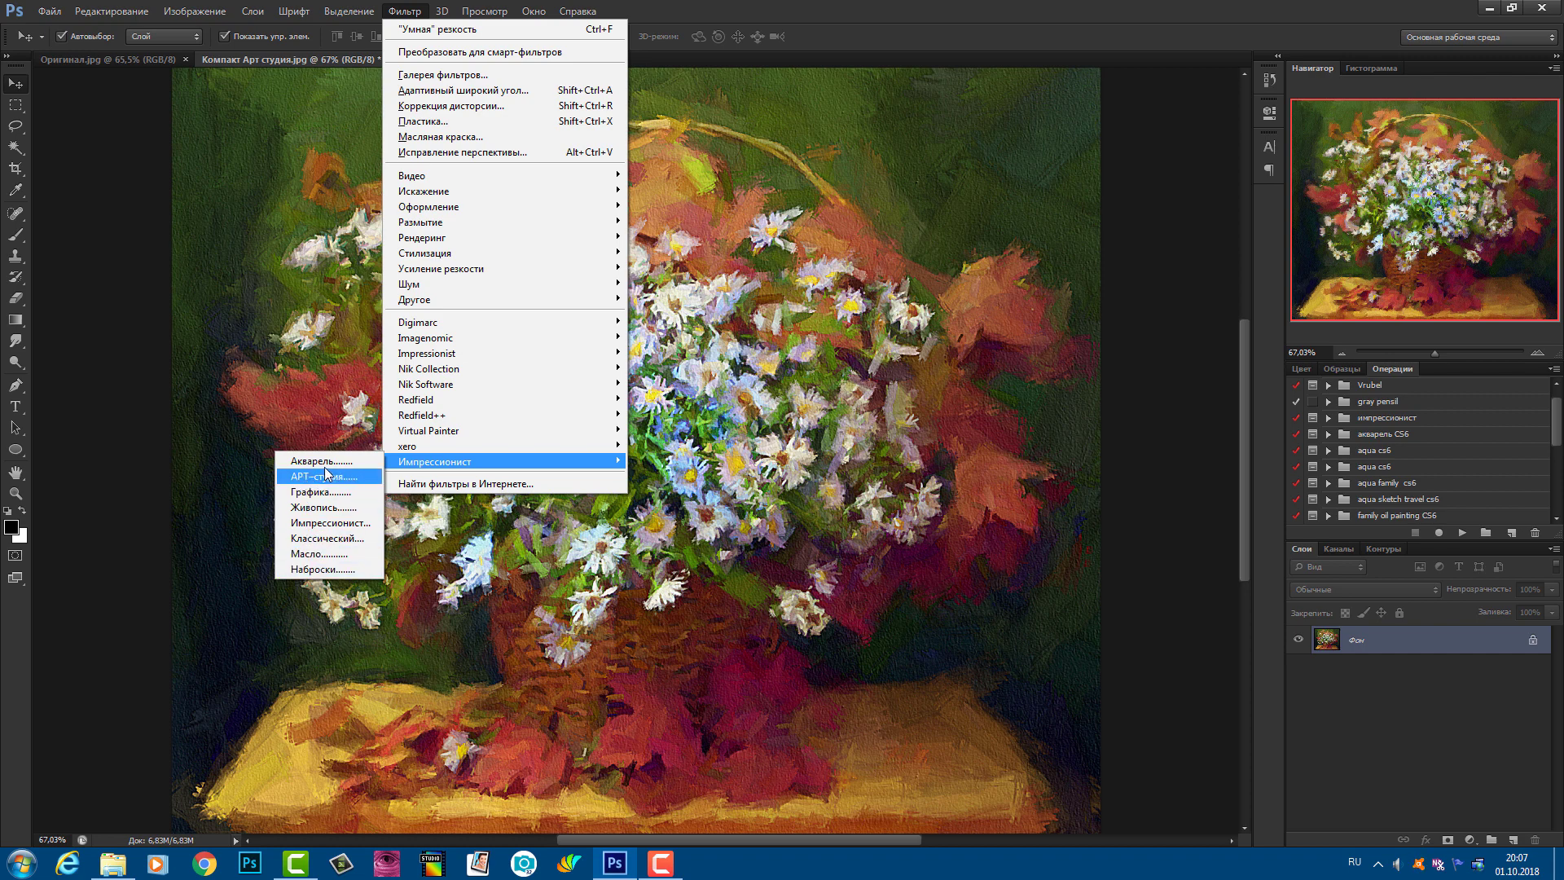
left_click(328, 477)
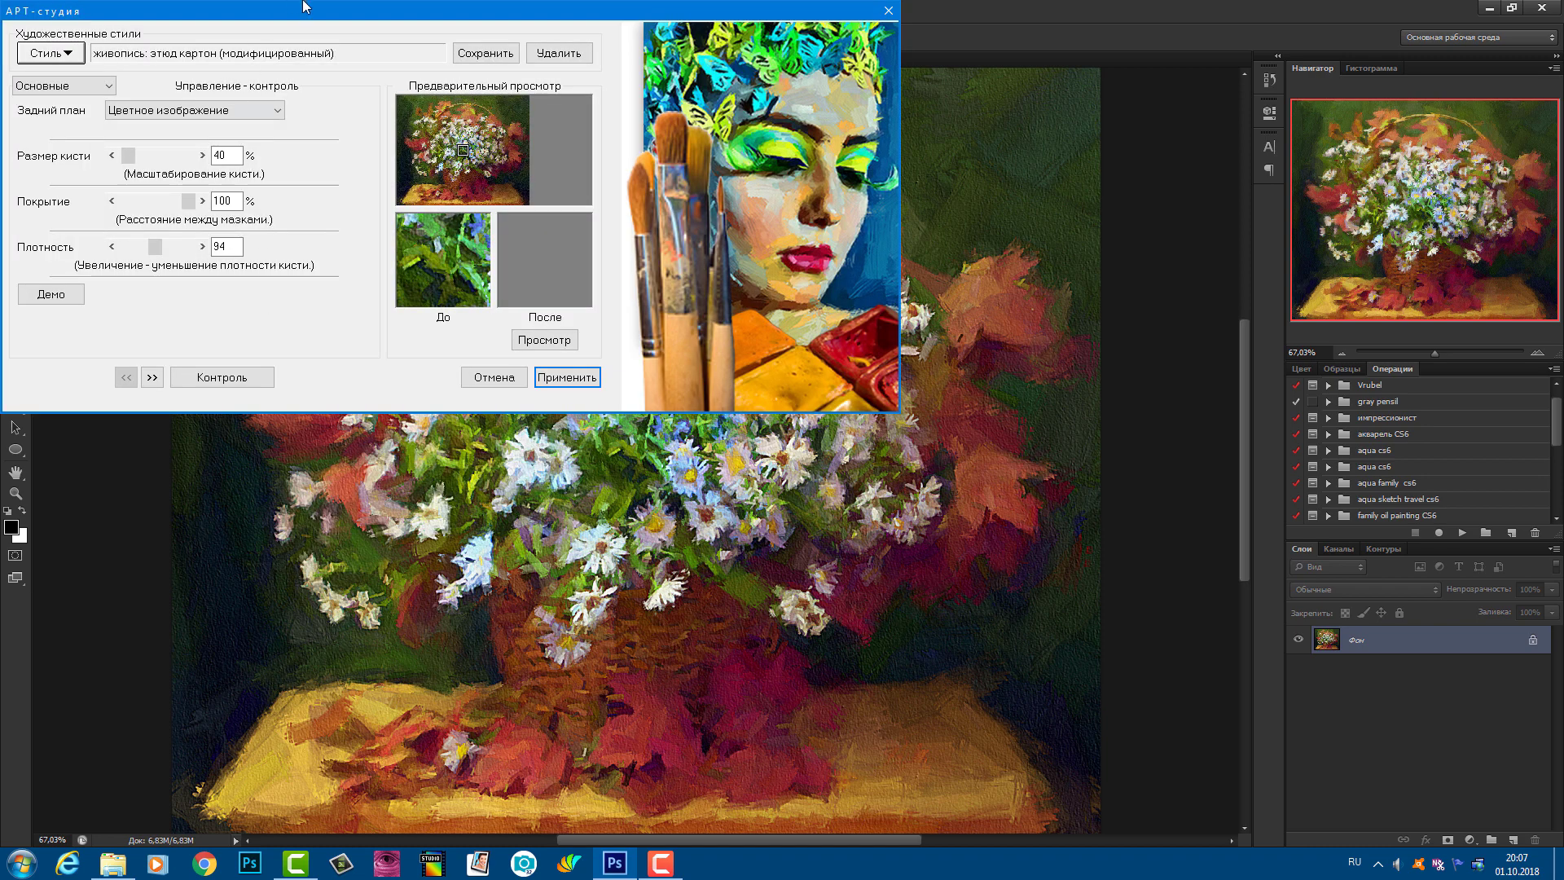
left_click_drag(313, 22, 642, 248)
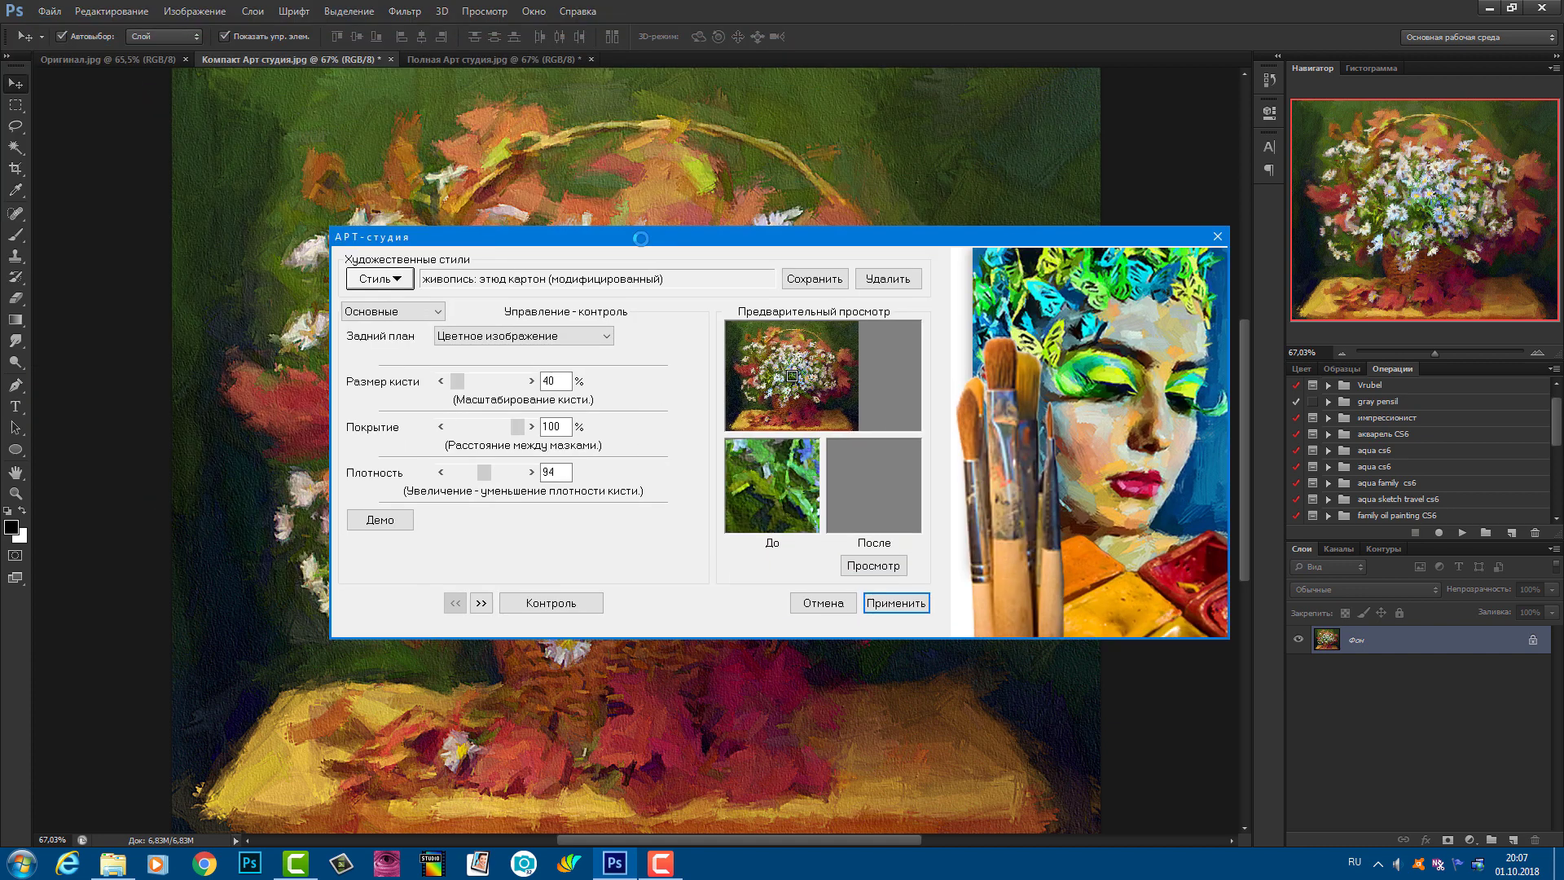
left_click(374, 279)
mouse_move(382, 326)
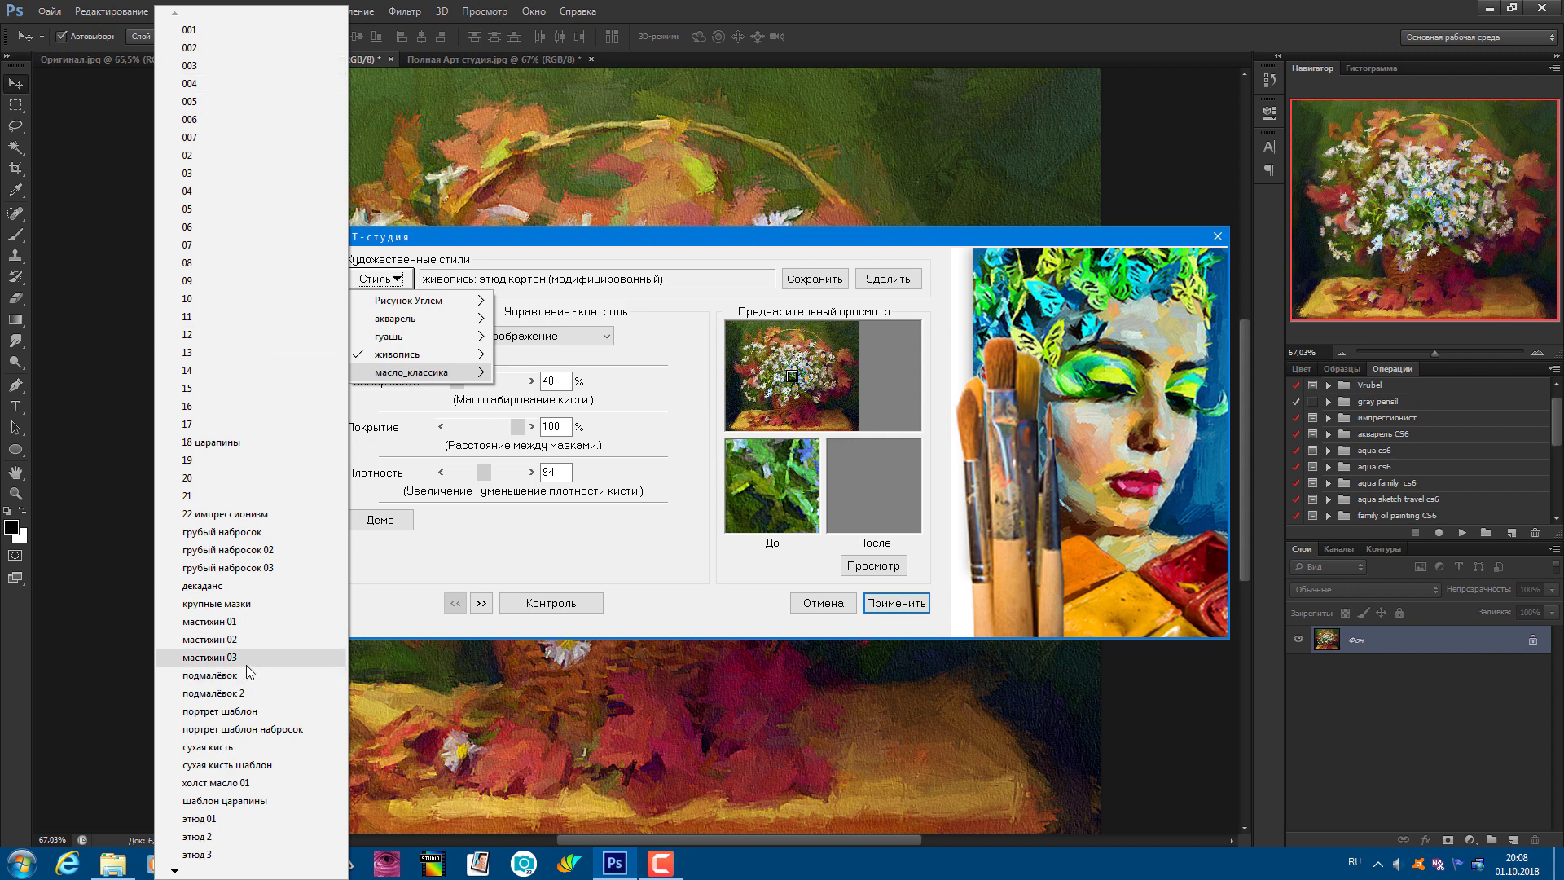
left_click(218, 515)
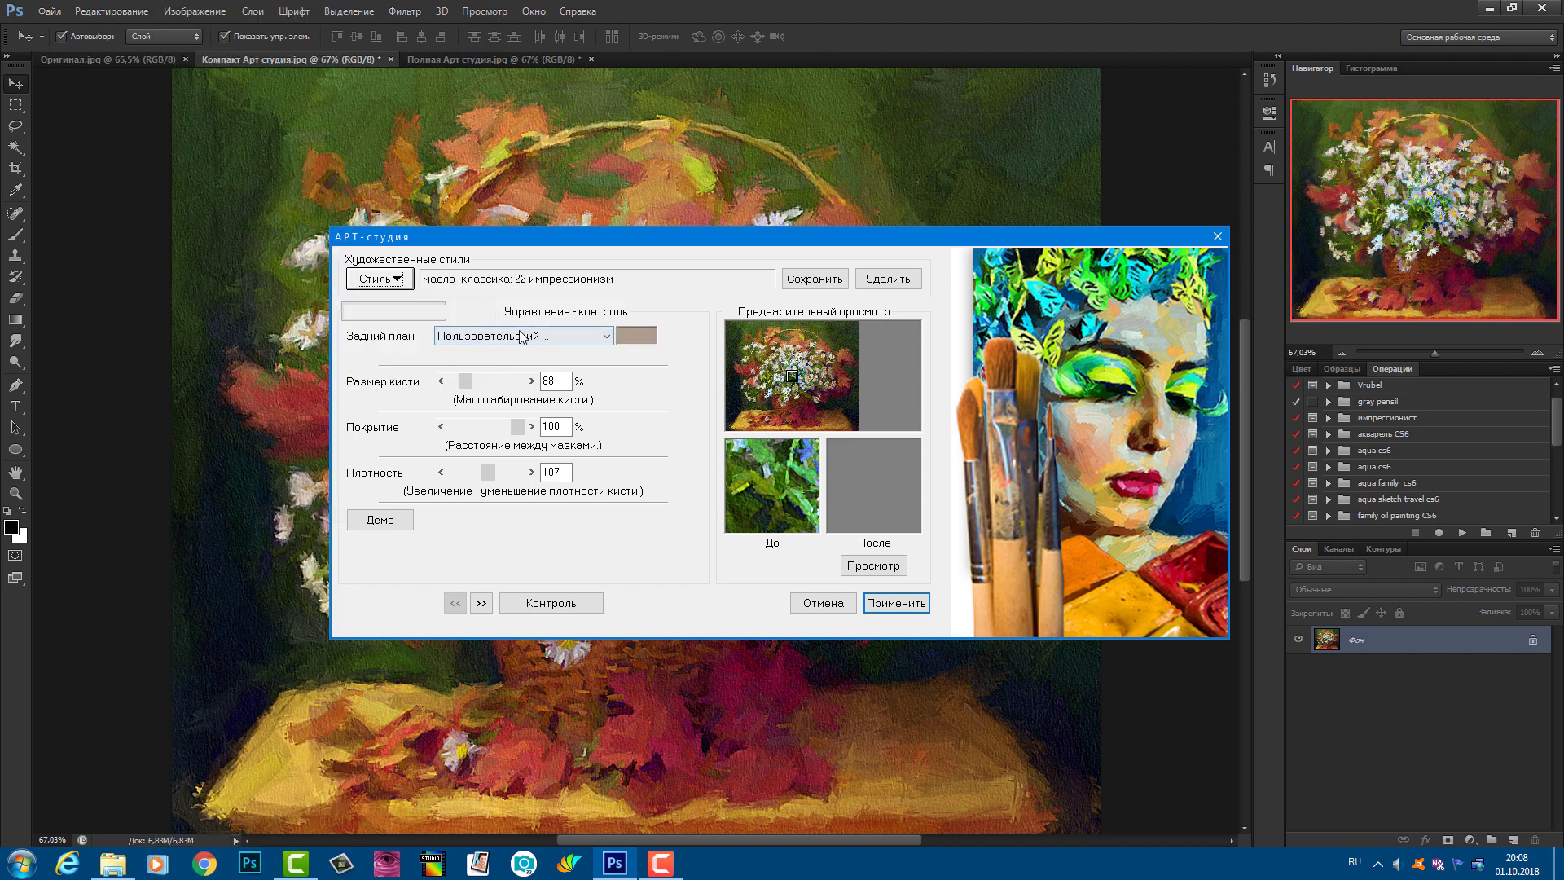
Examine the simple and extended controls of the АРТ-студия filter, including its brush settings and section list, and close it without applying.
left_click(538, 603)
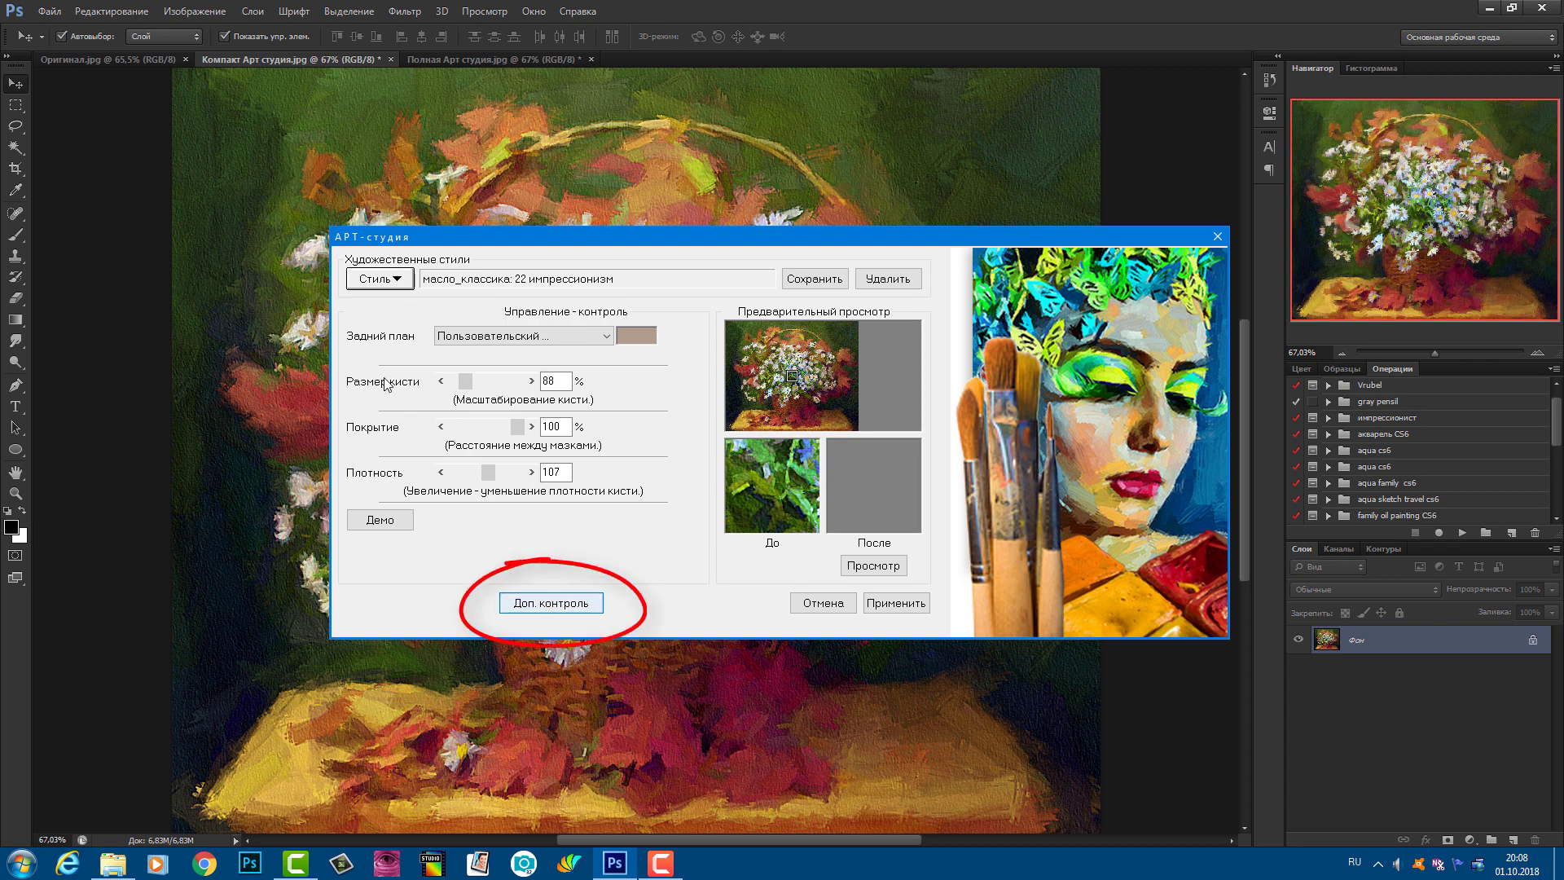
left_click(551, 603)
left_click(373, 318)
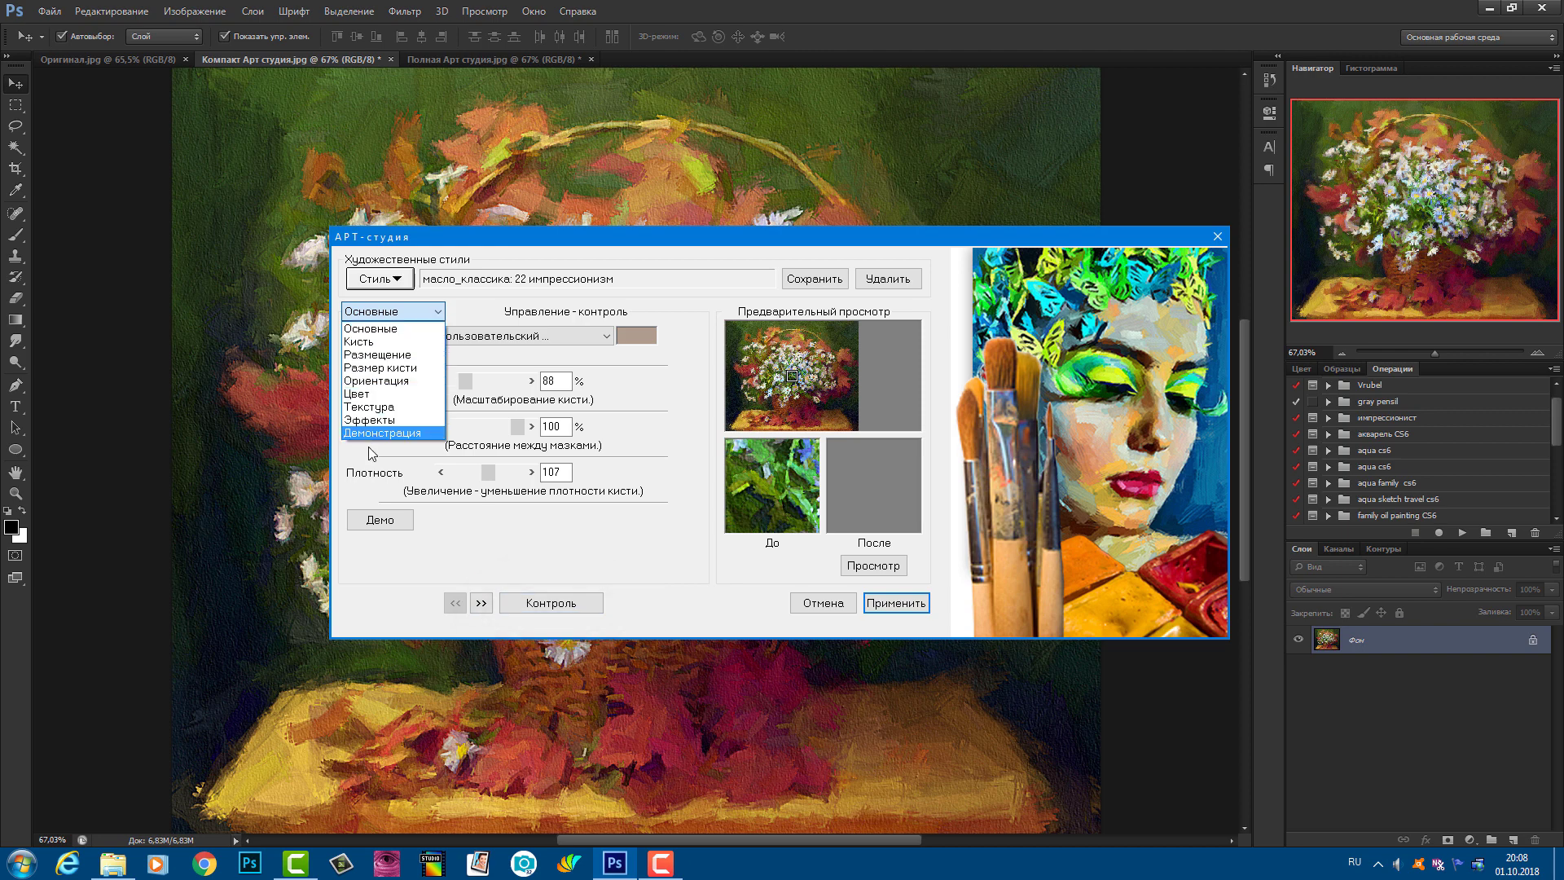
left_click(369, 341)
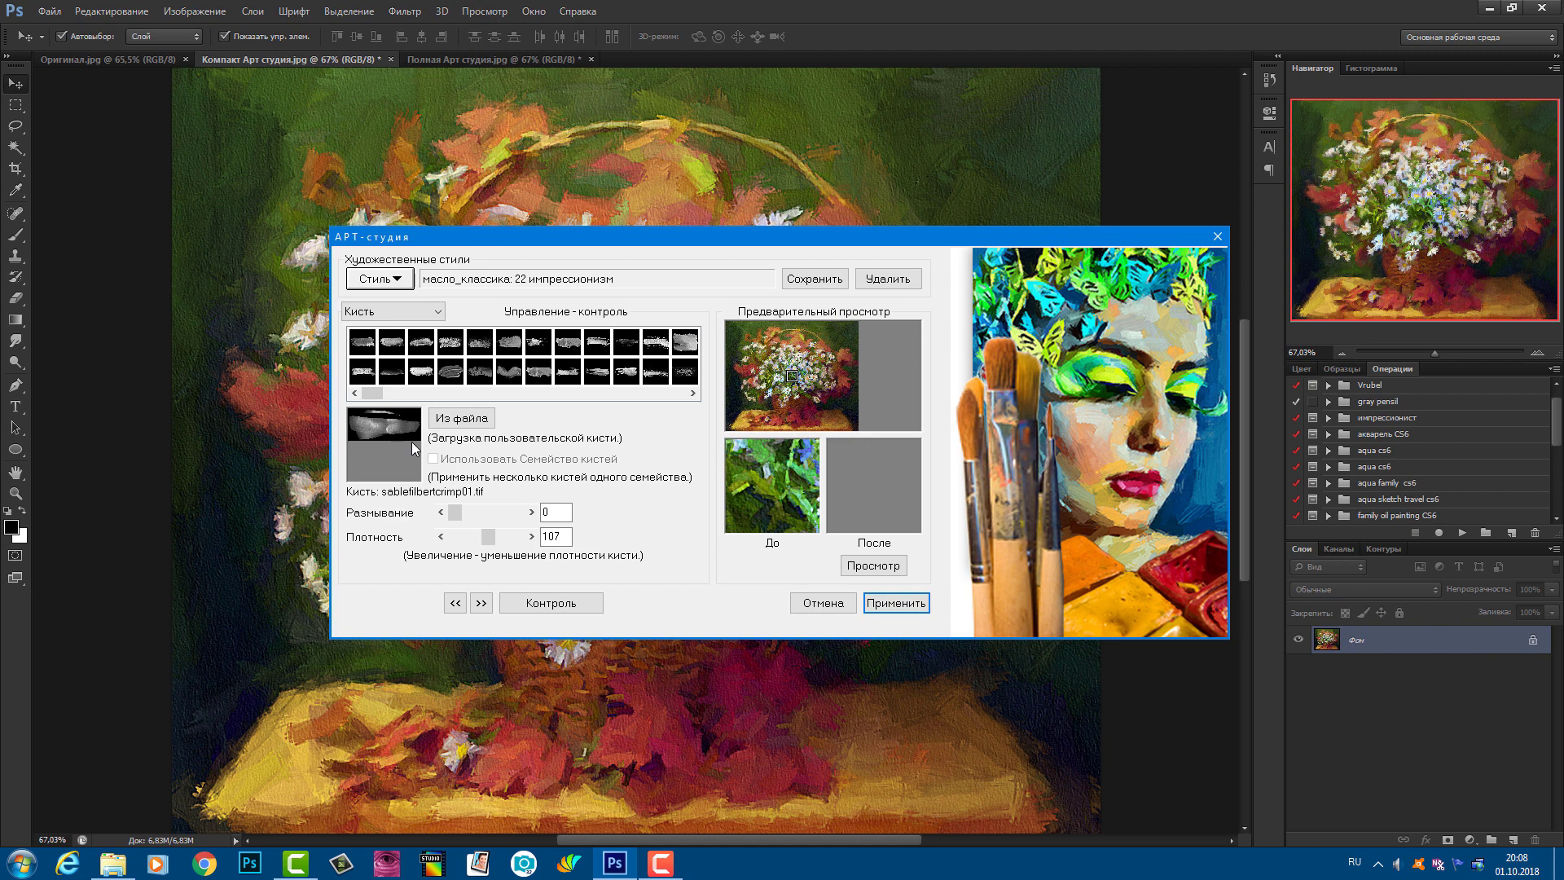
left_click(391, 311)
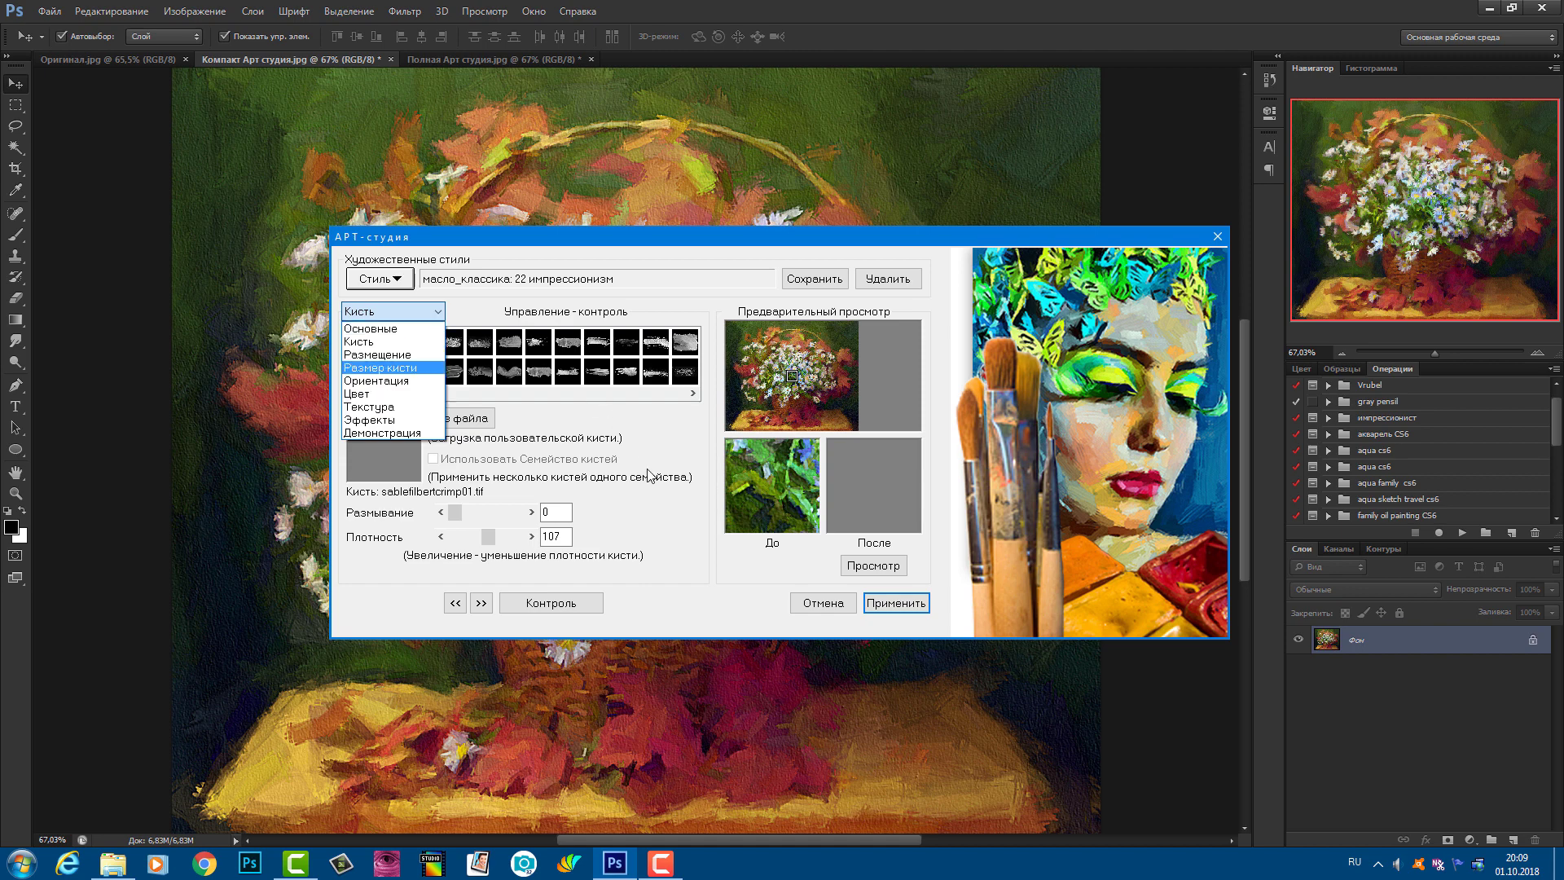
left_click(656, 424)
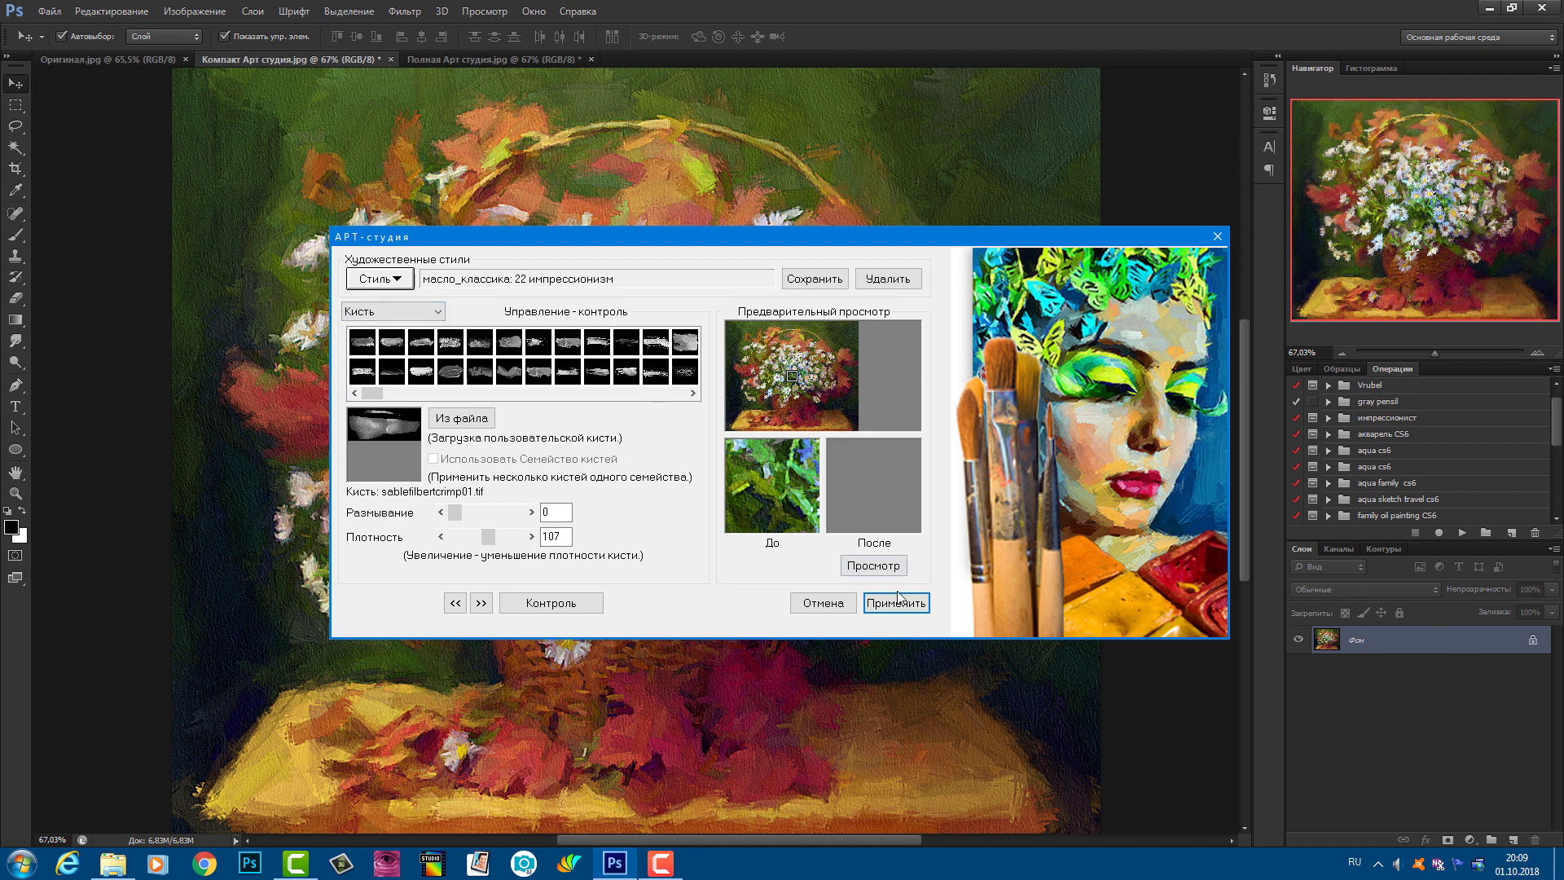
left_click(838, 611)
Open the Акварель filter from the Импрессионист set and look through its style categories, including mr_aquarelle light and mr_aquarelle studio.
left_click(394, 12)
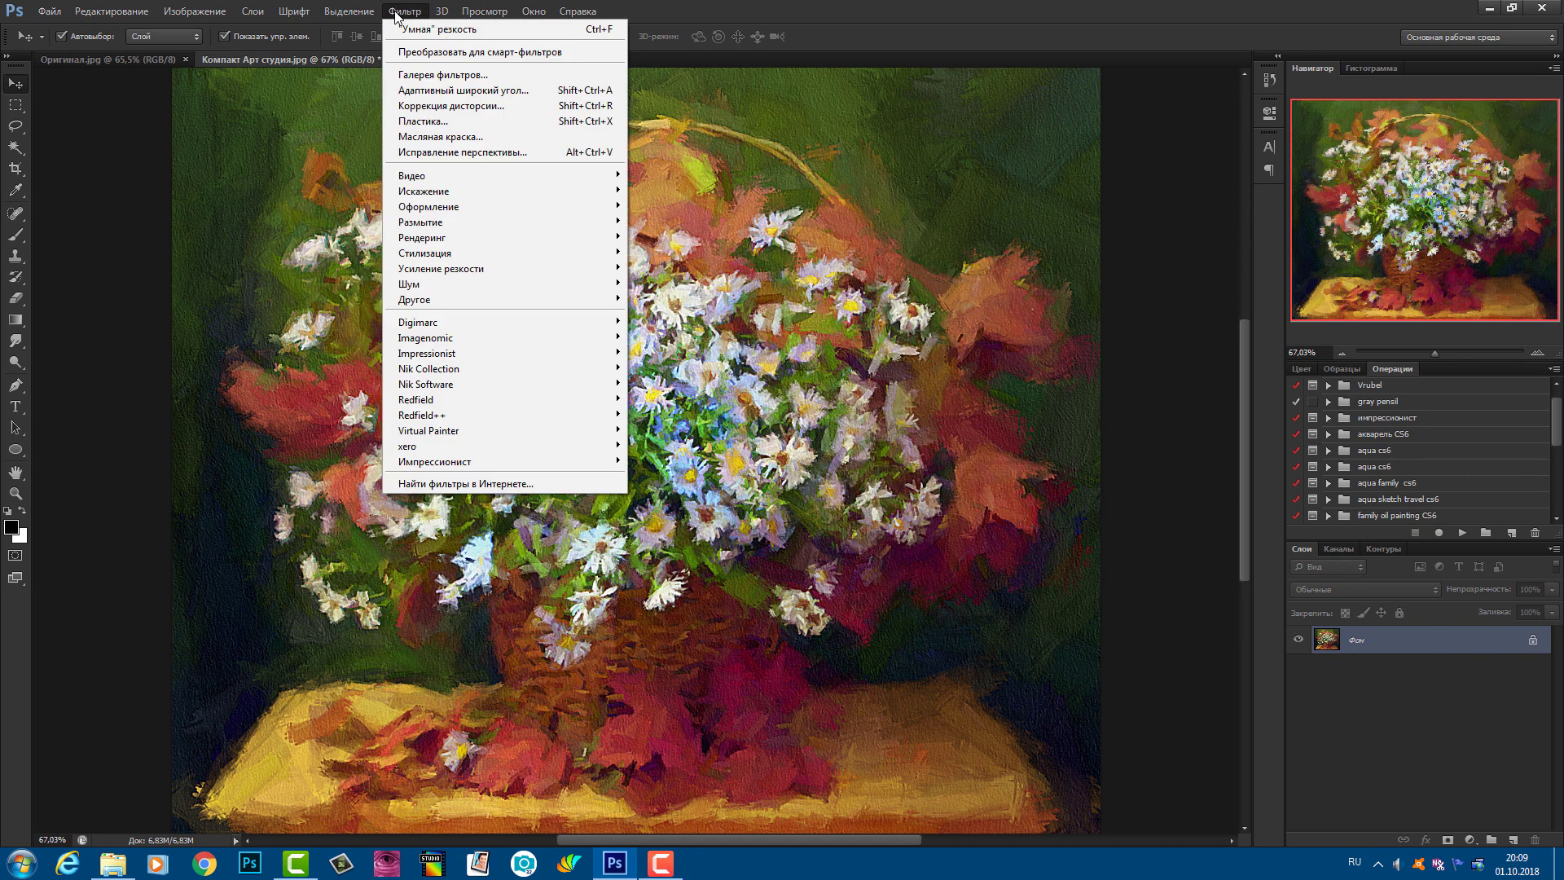
mouse_move(408, 461)
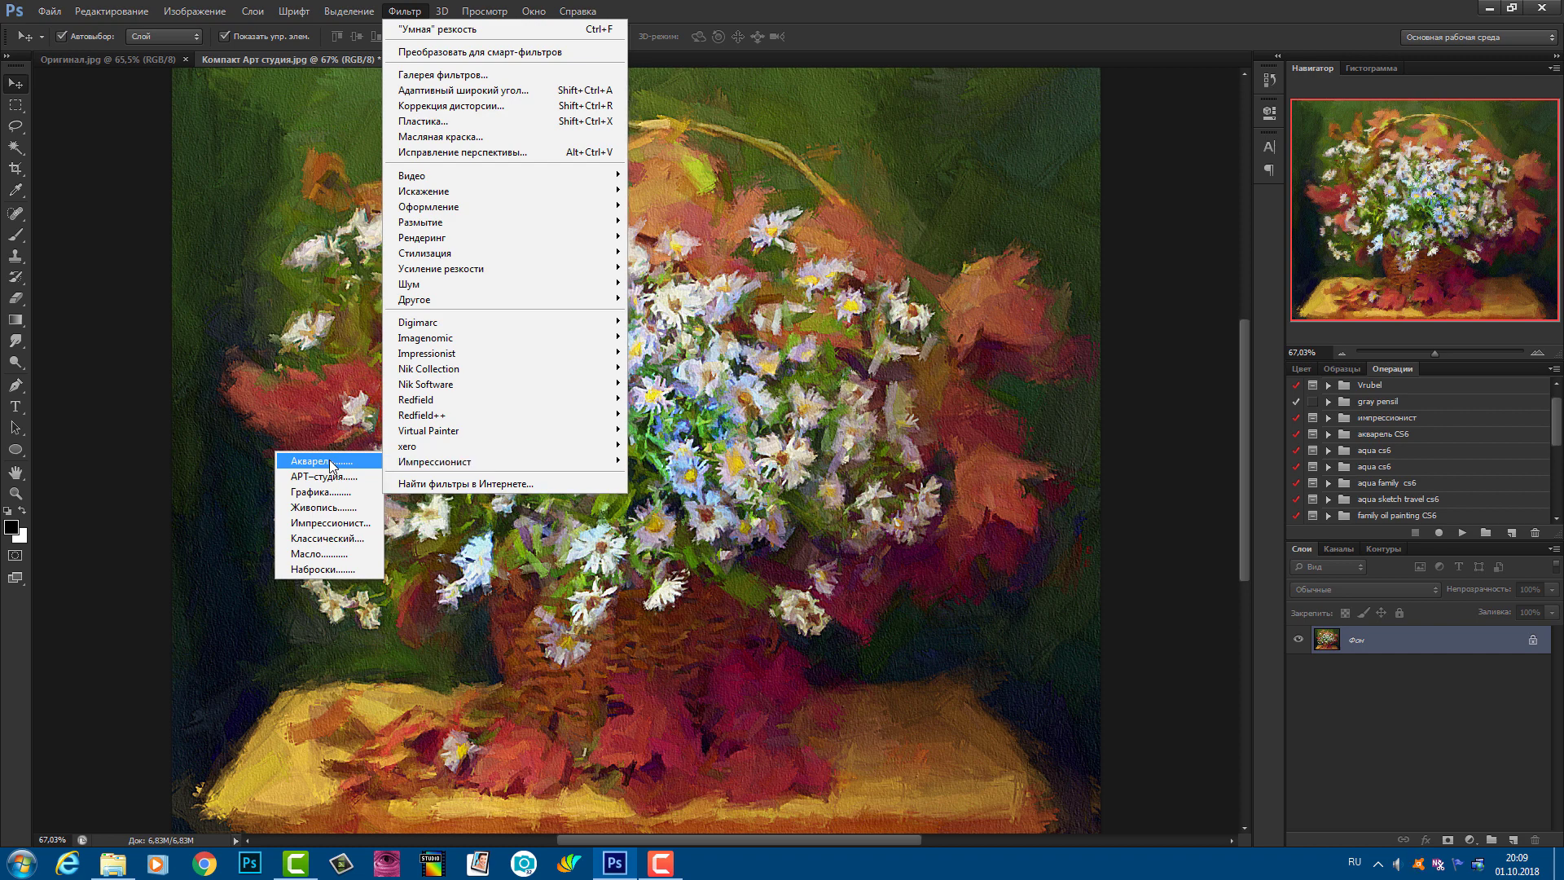
left_click(329, 462)
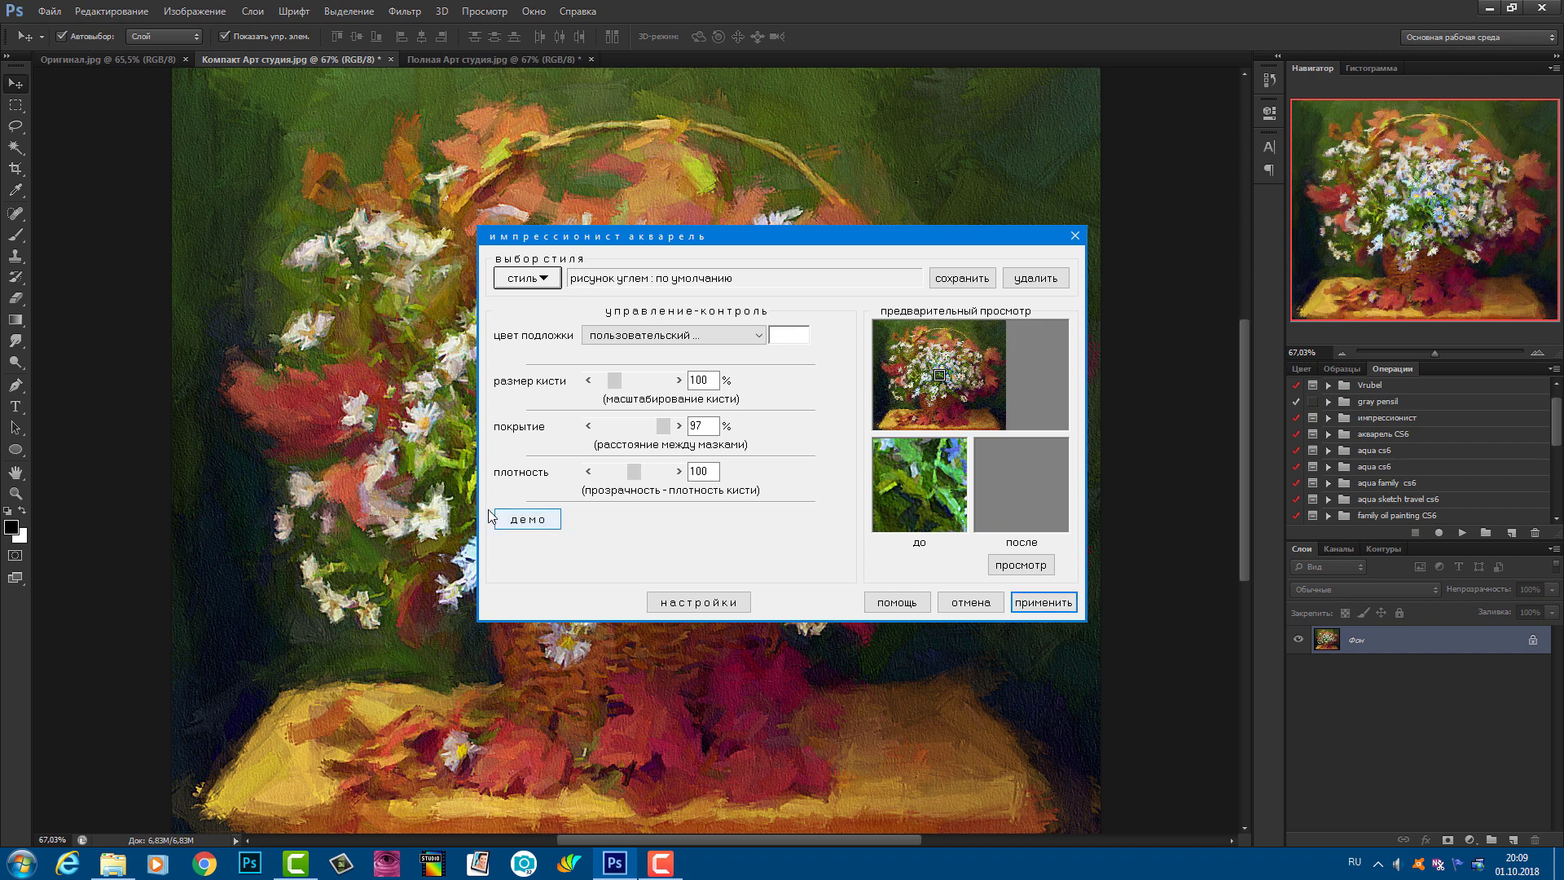
left_click(531, 280)
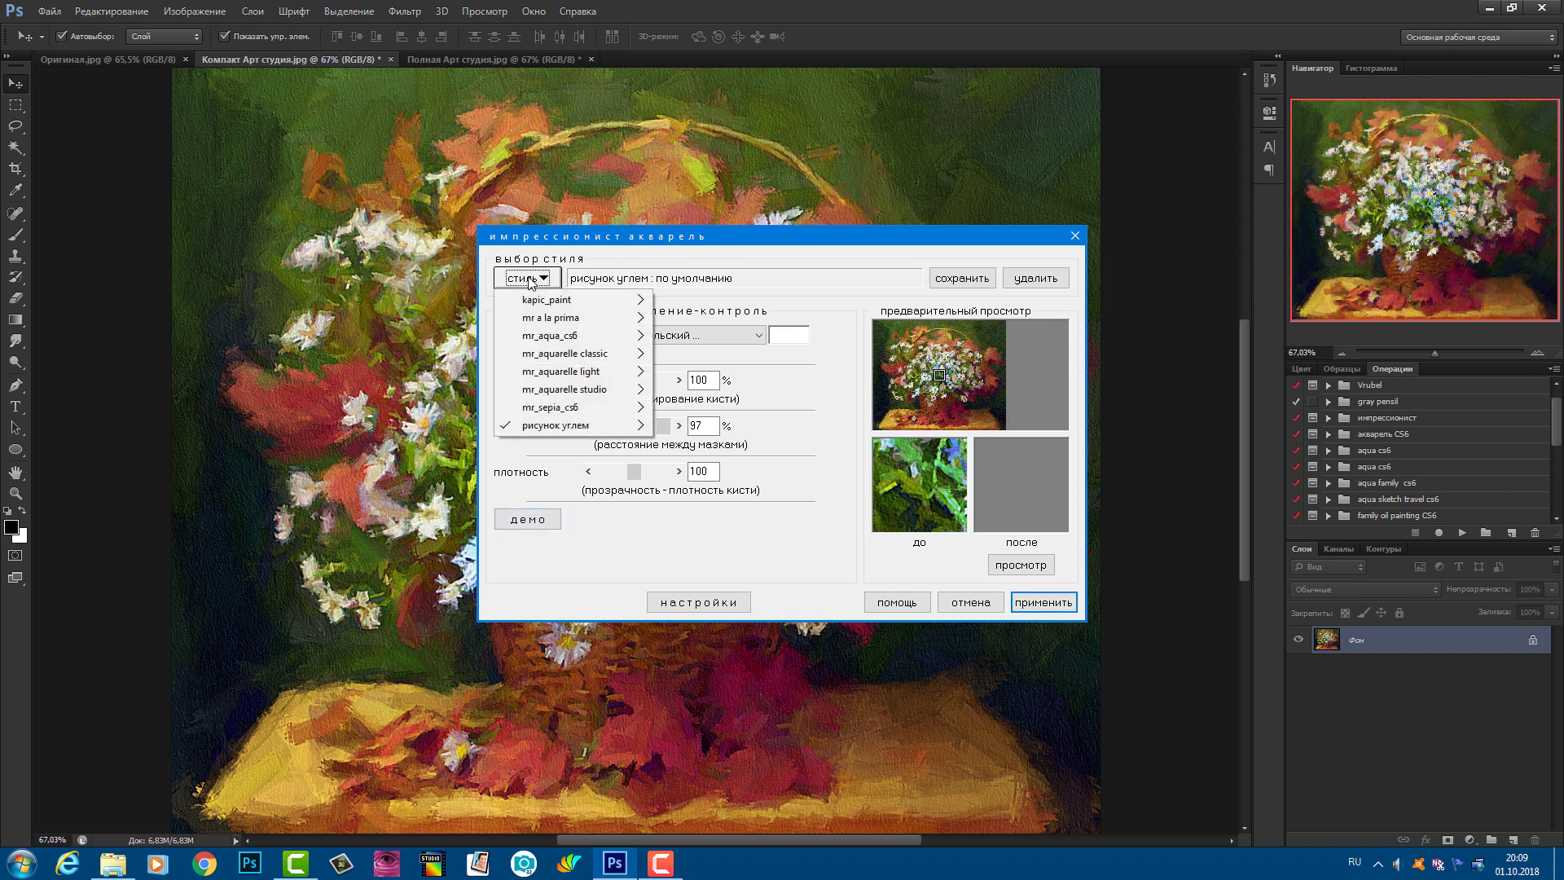
mouse_move(533, 340)
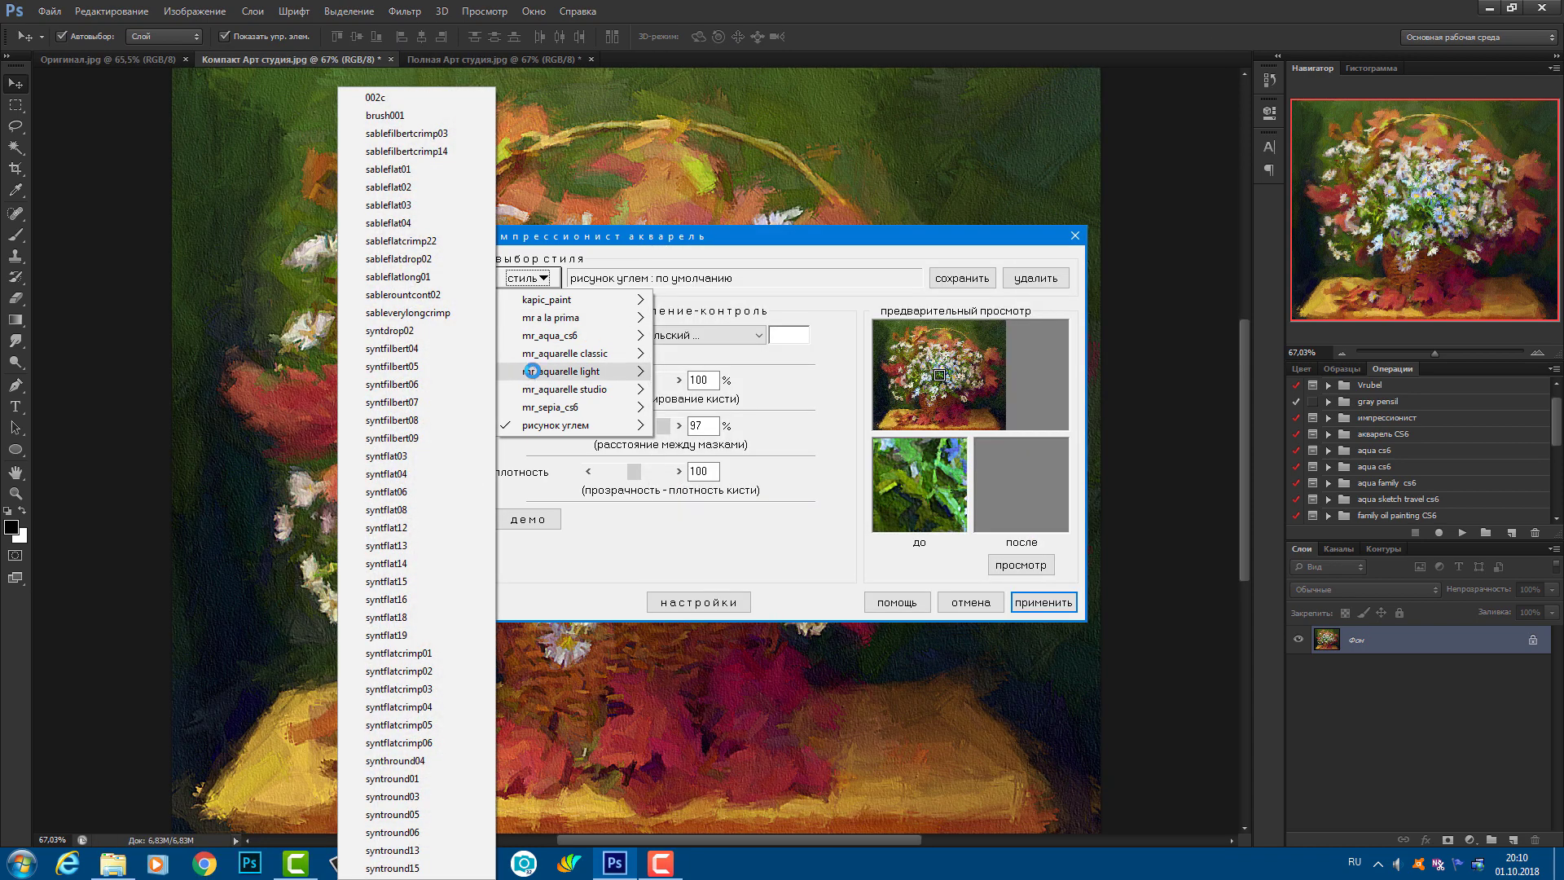
mouse_move(531, 389)
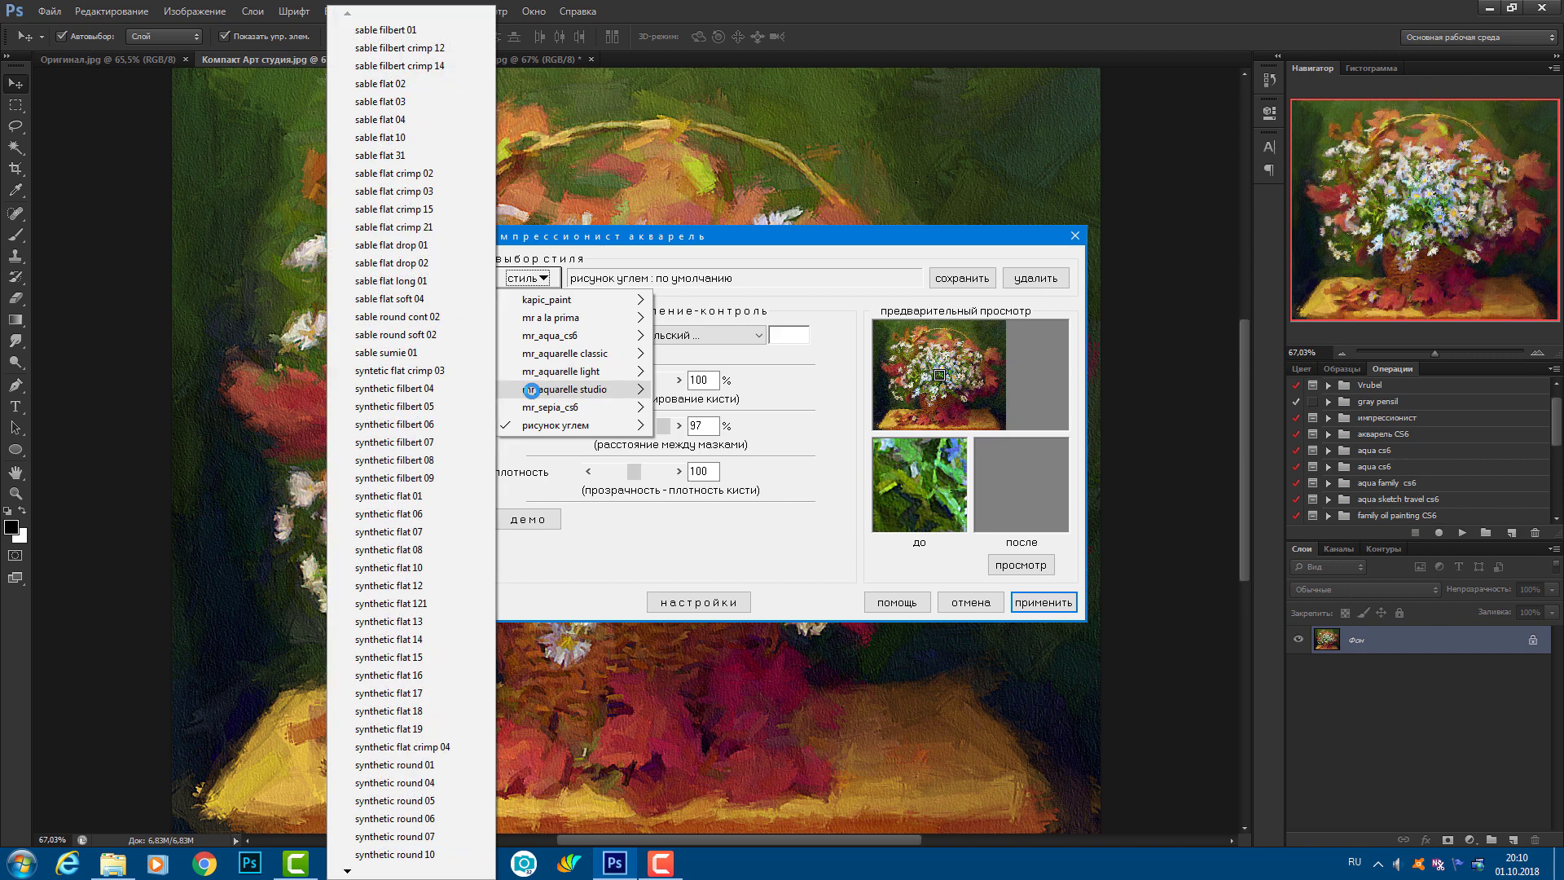
left_click(800, 246)
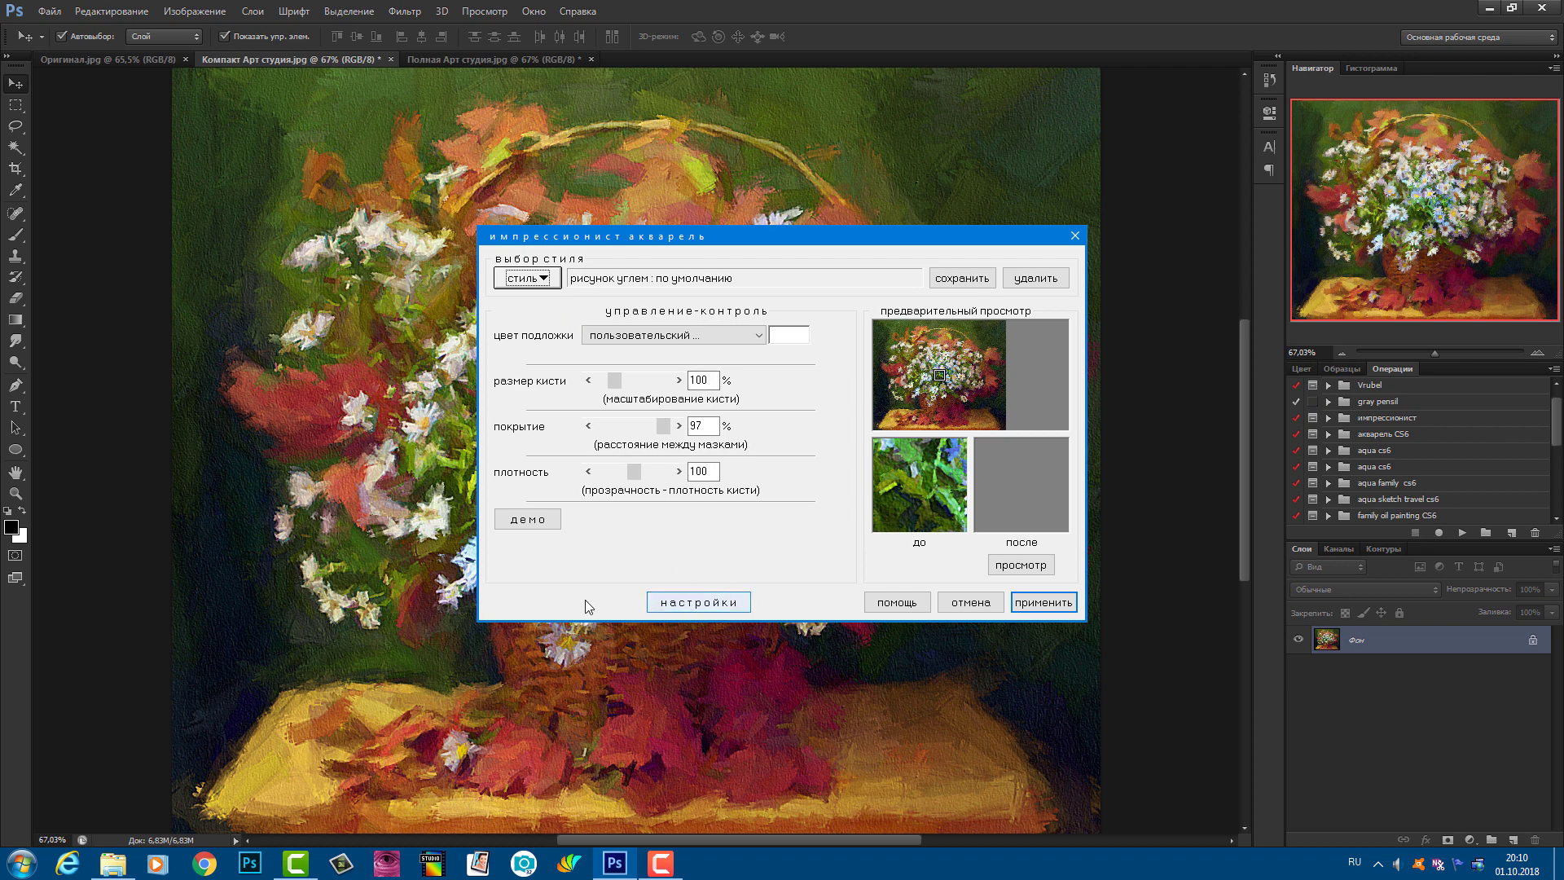
Show the Акварель filter's extended settings, inspect the brush and basic sections, and close the filter without applying.
left_click(687, 600)
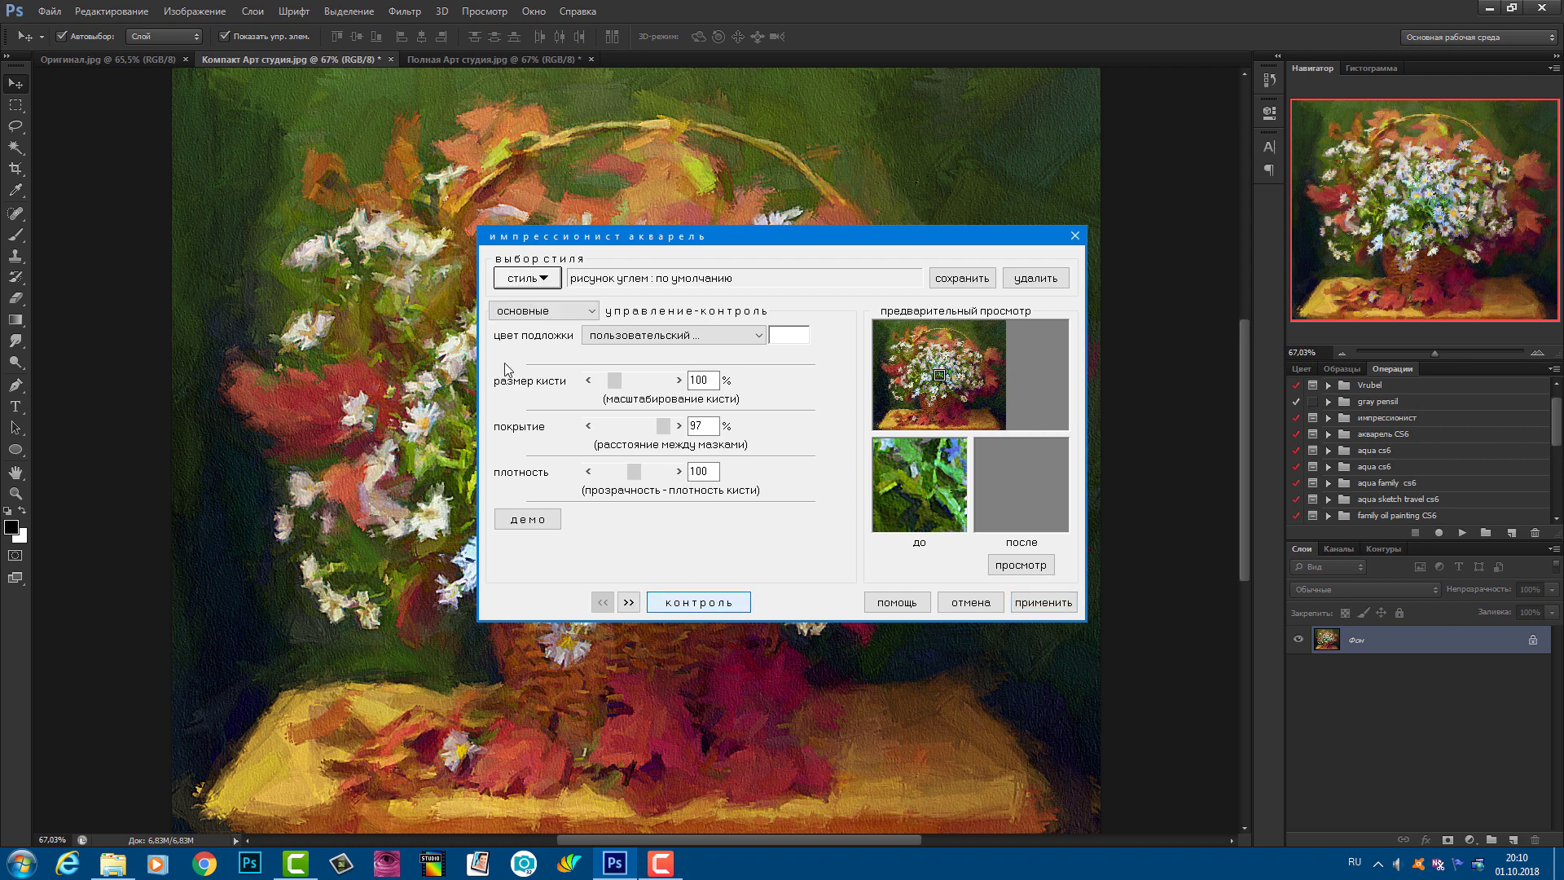
left_click(503, 309)
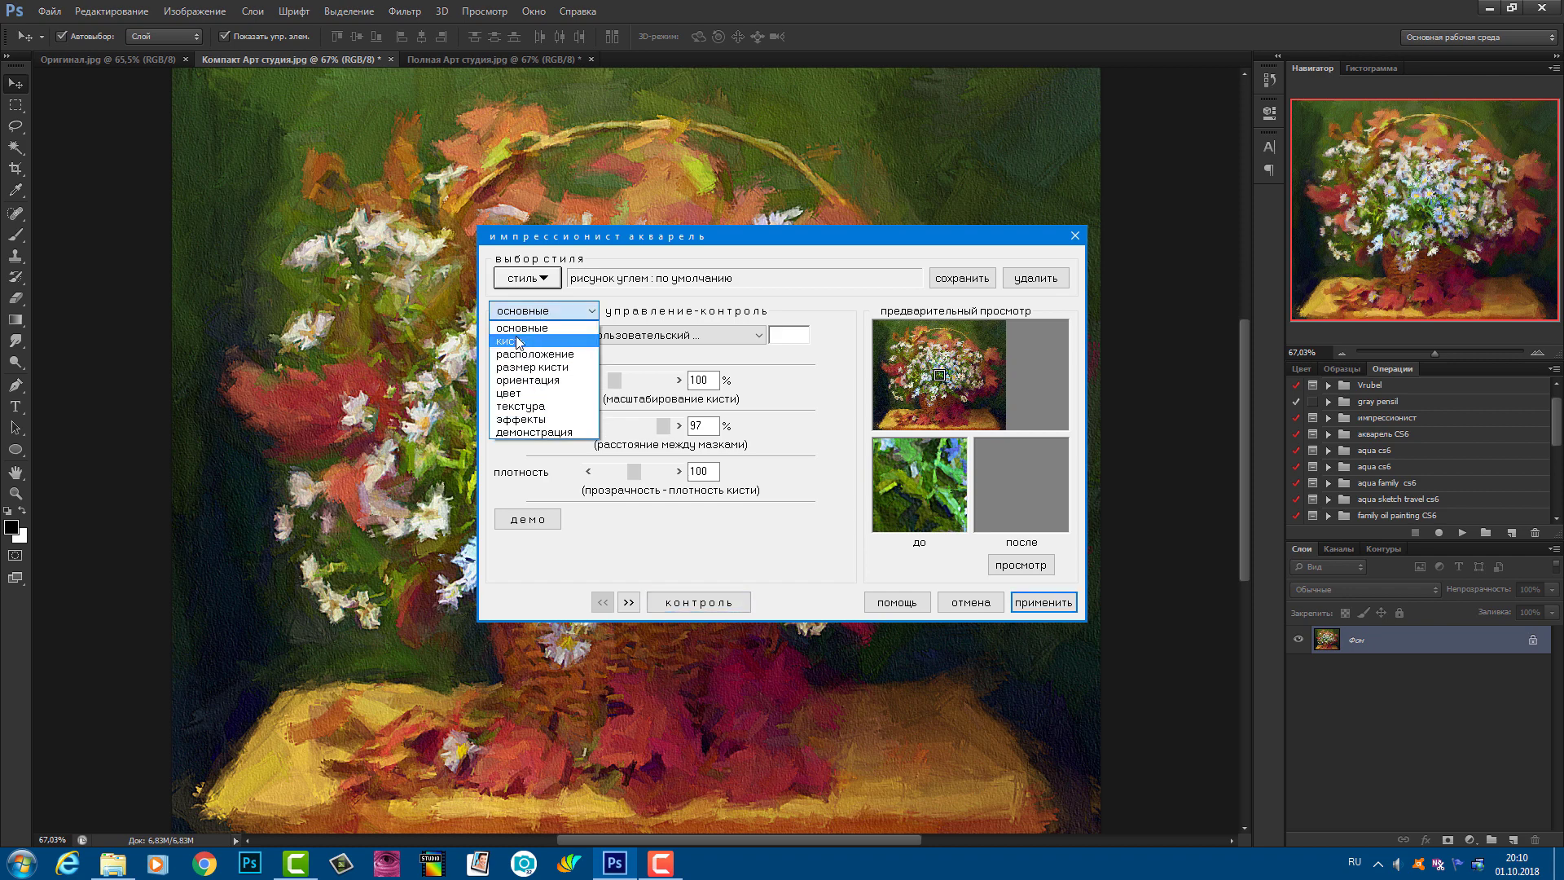
left_click(513, 333)
left_click(534, 314)
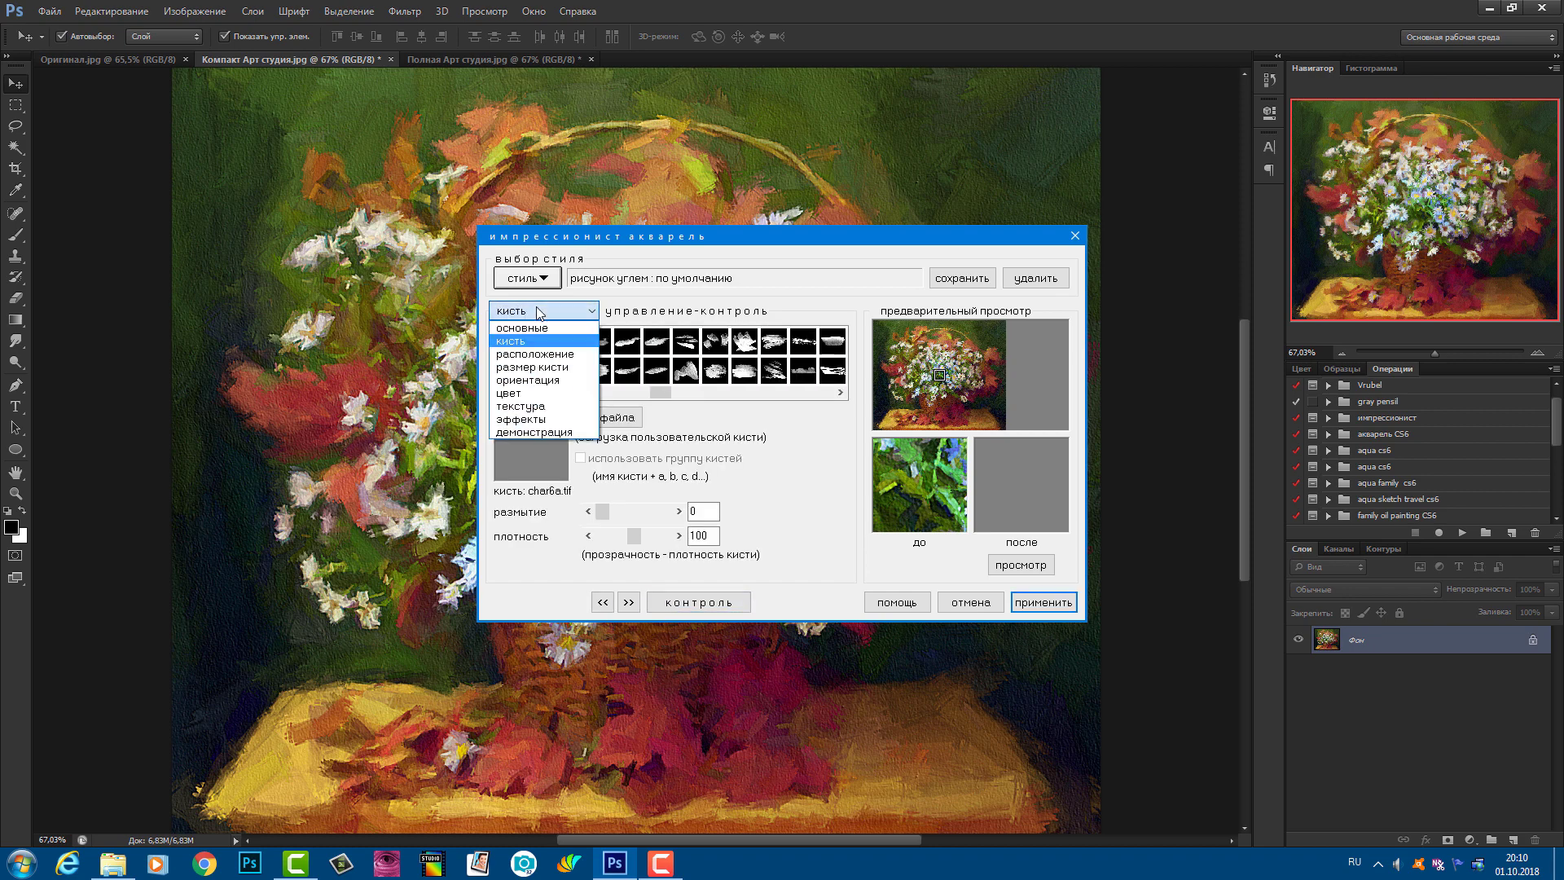
left_click(529, 327)
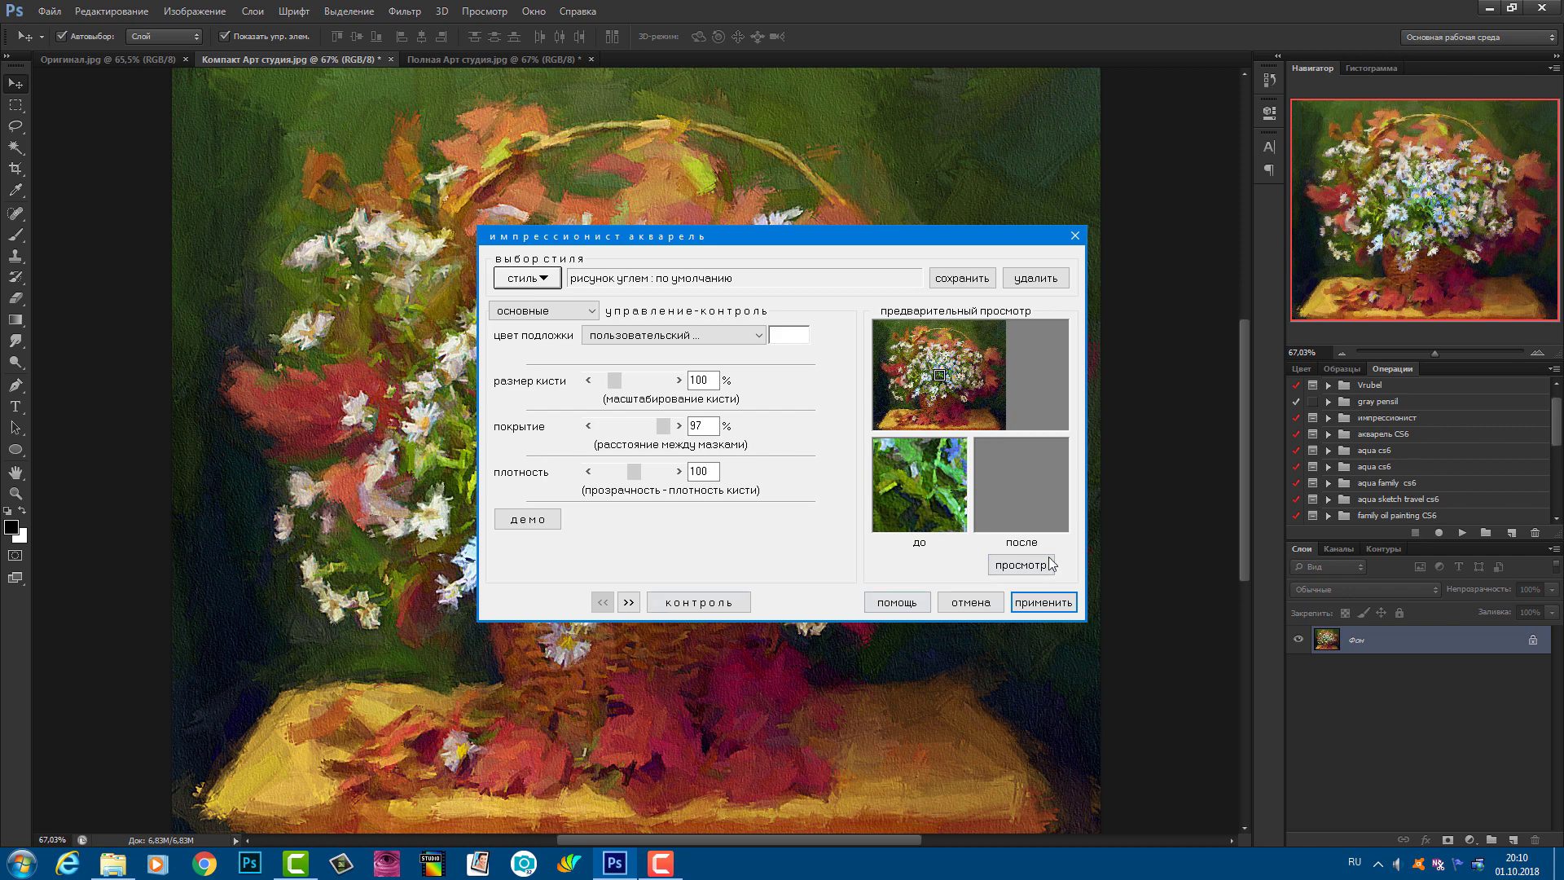
left_click(960, 604)
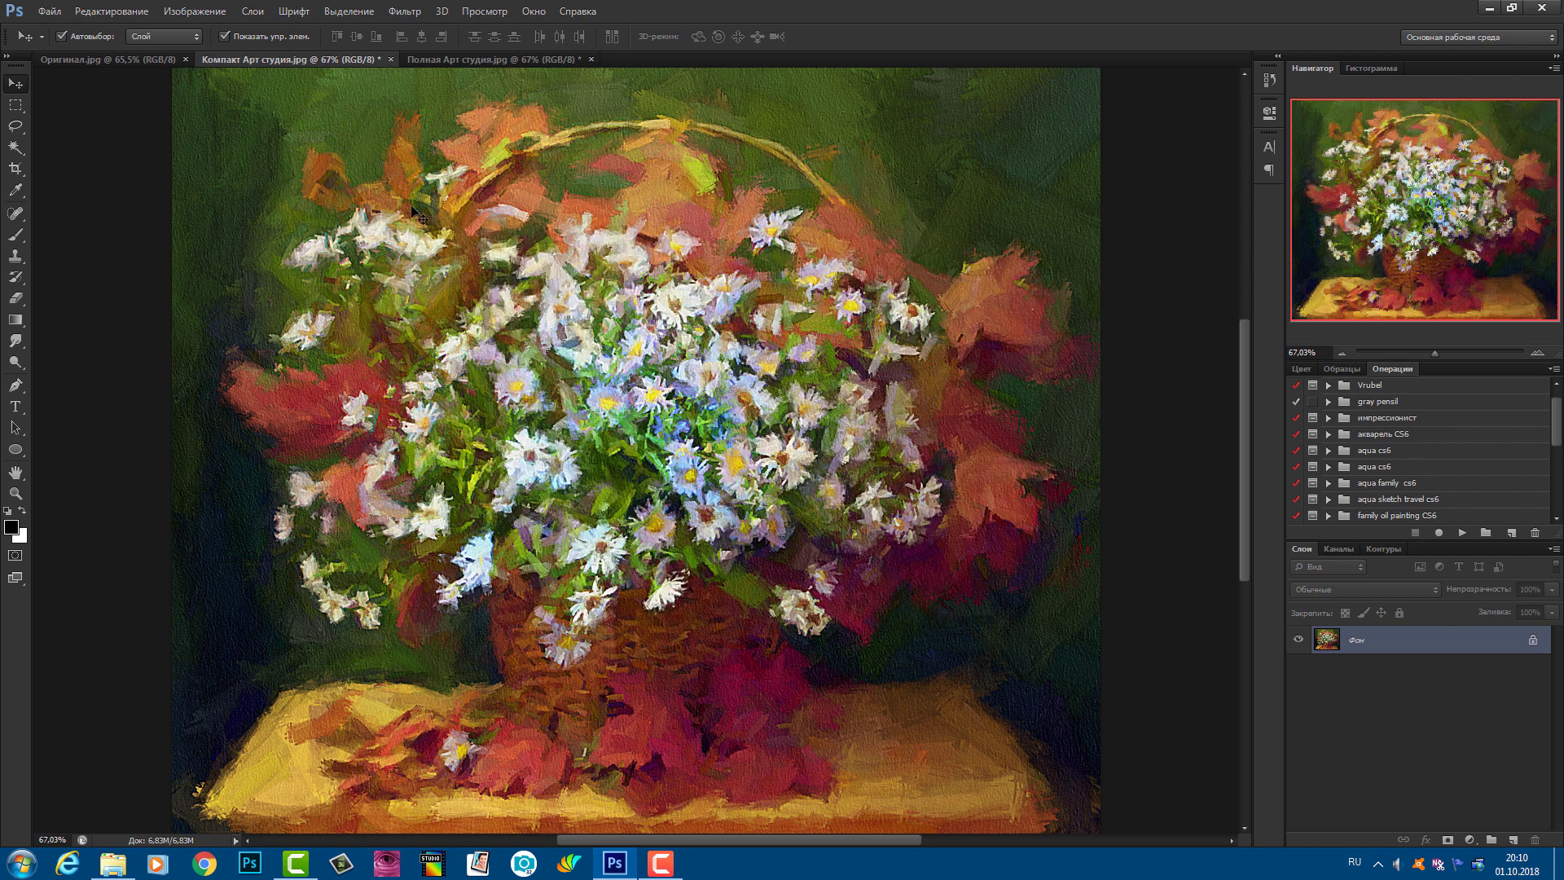
Open the Графика filter from the Импрессионист set, look through its style categories, and close it without applying.
left_click(412, 18)
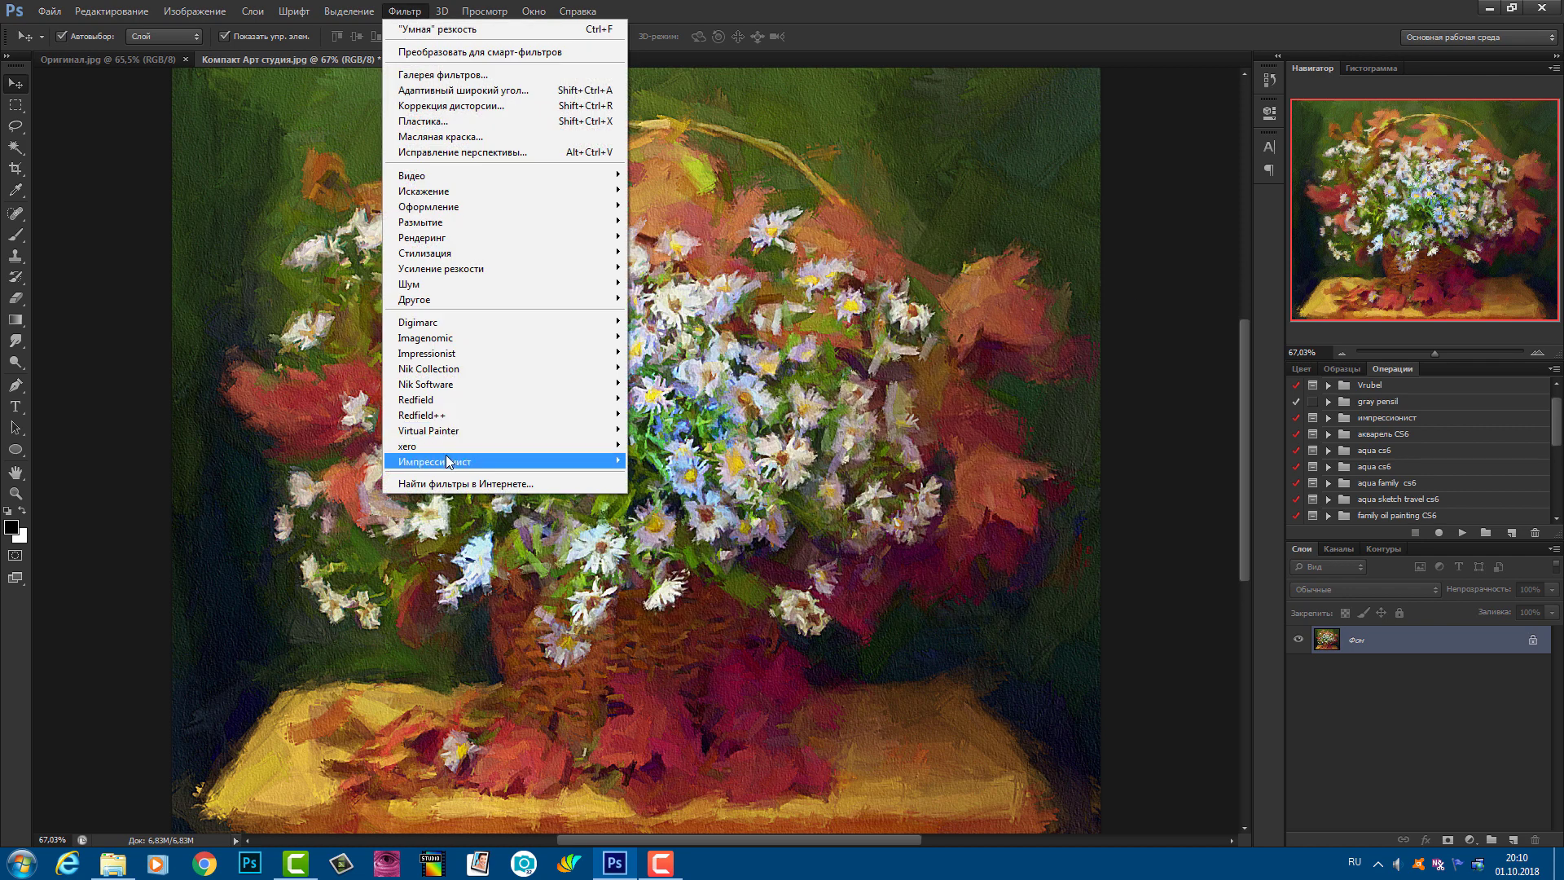
mouse_move(447, 461)
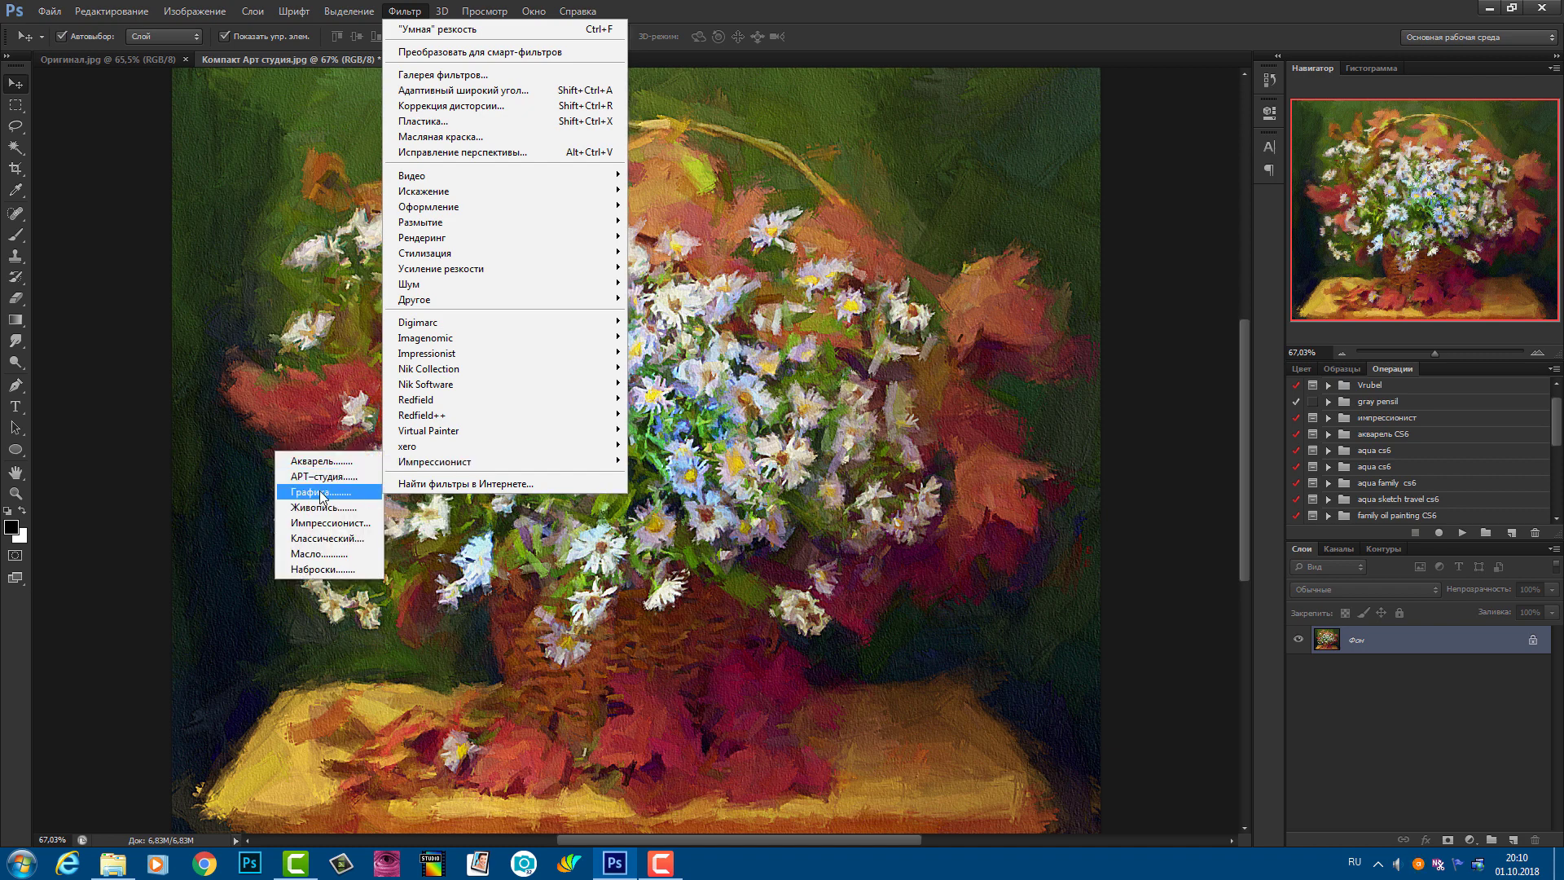
left_click(321, 494)
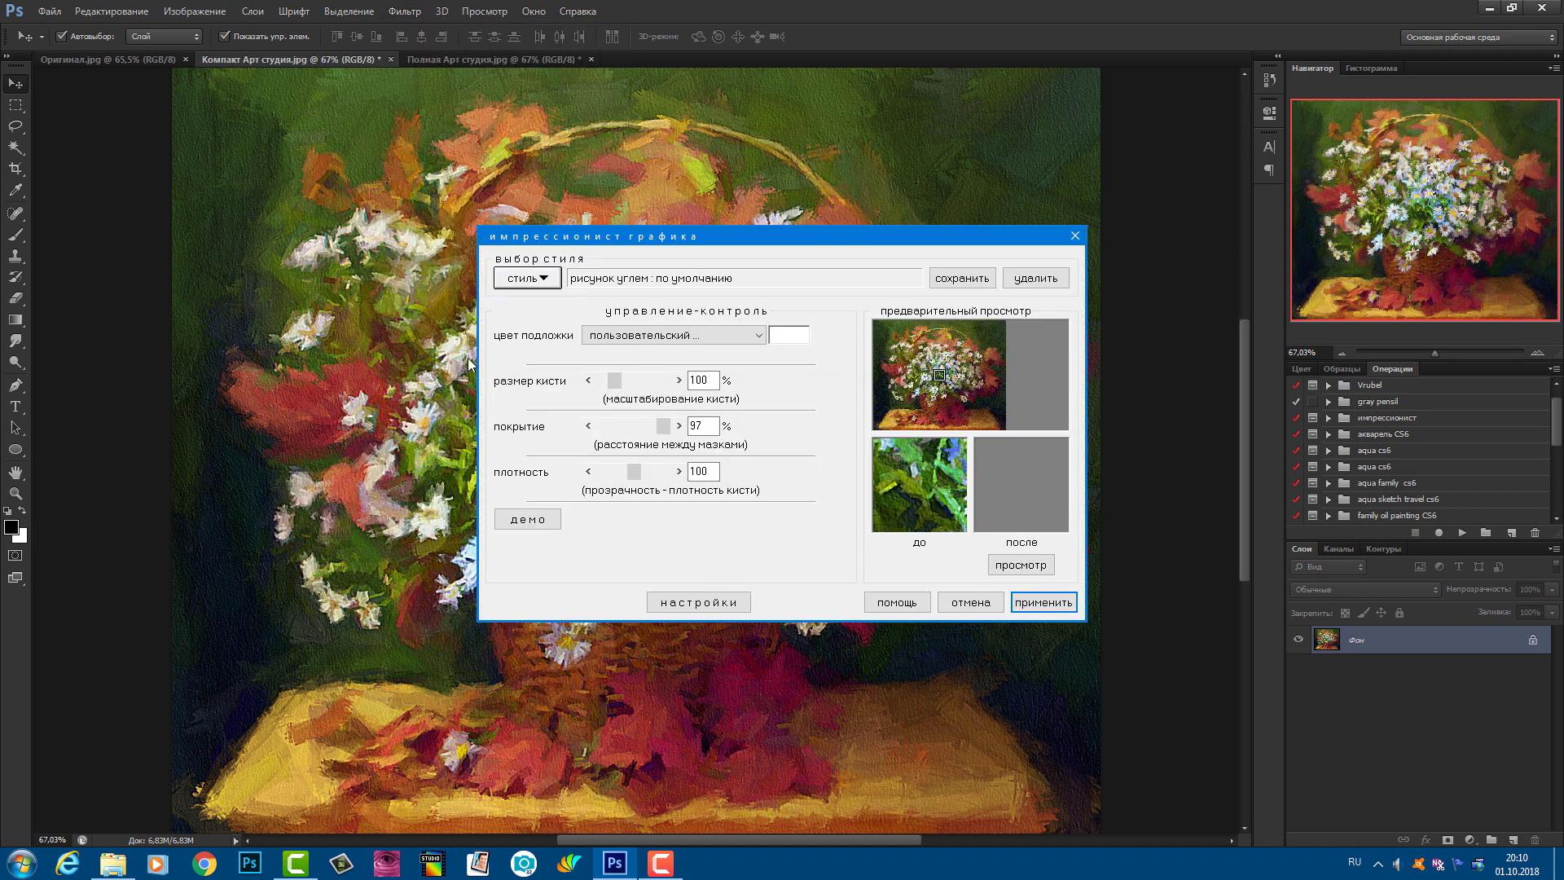
left_click(534, 279)
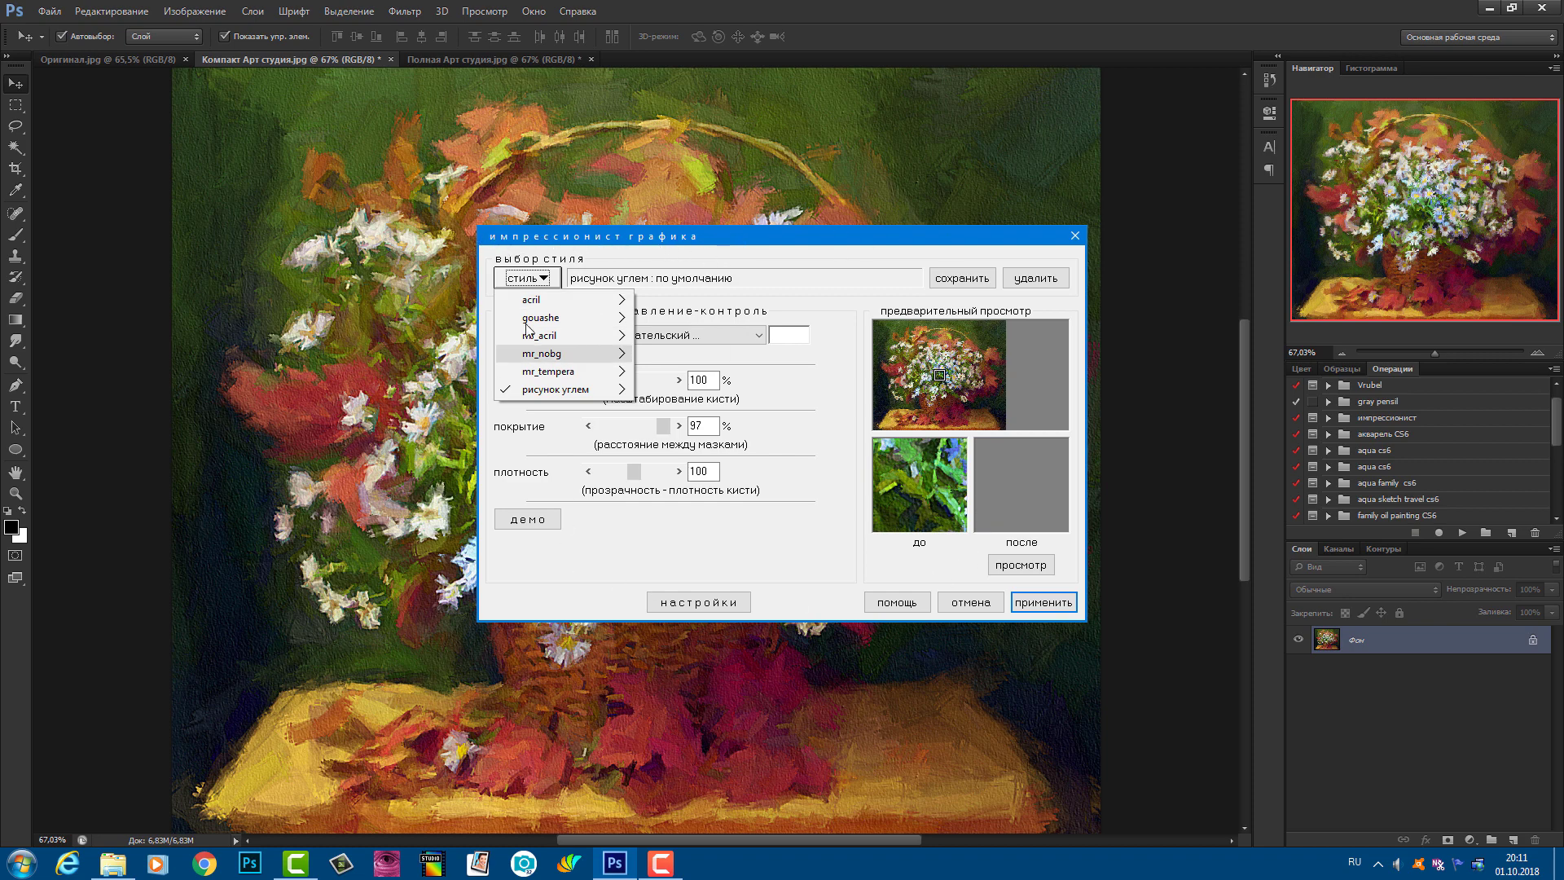
mouse_move(539, 318)
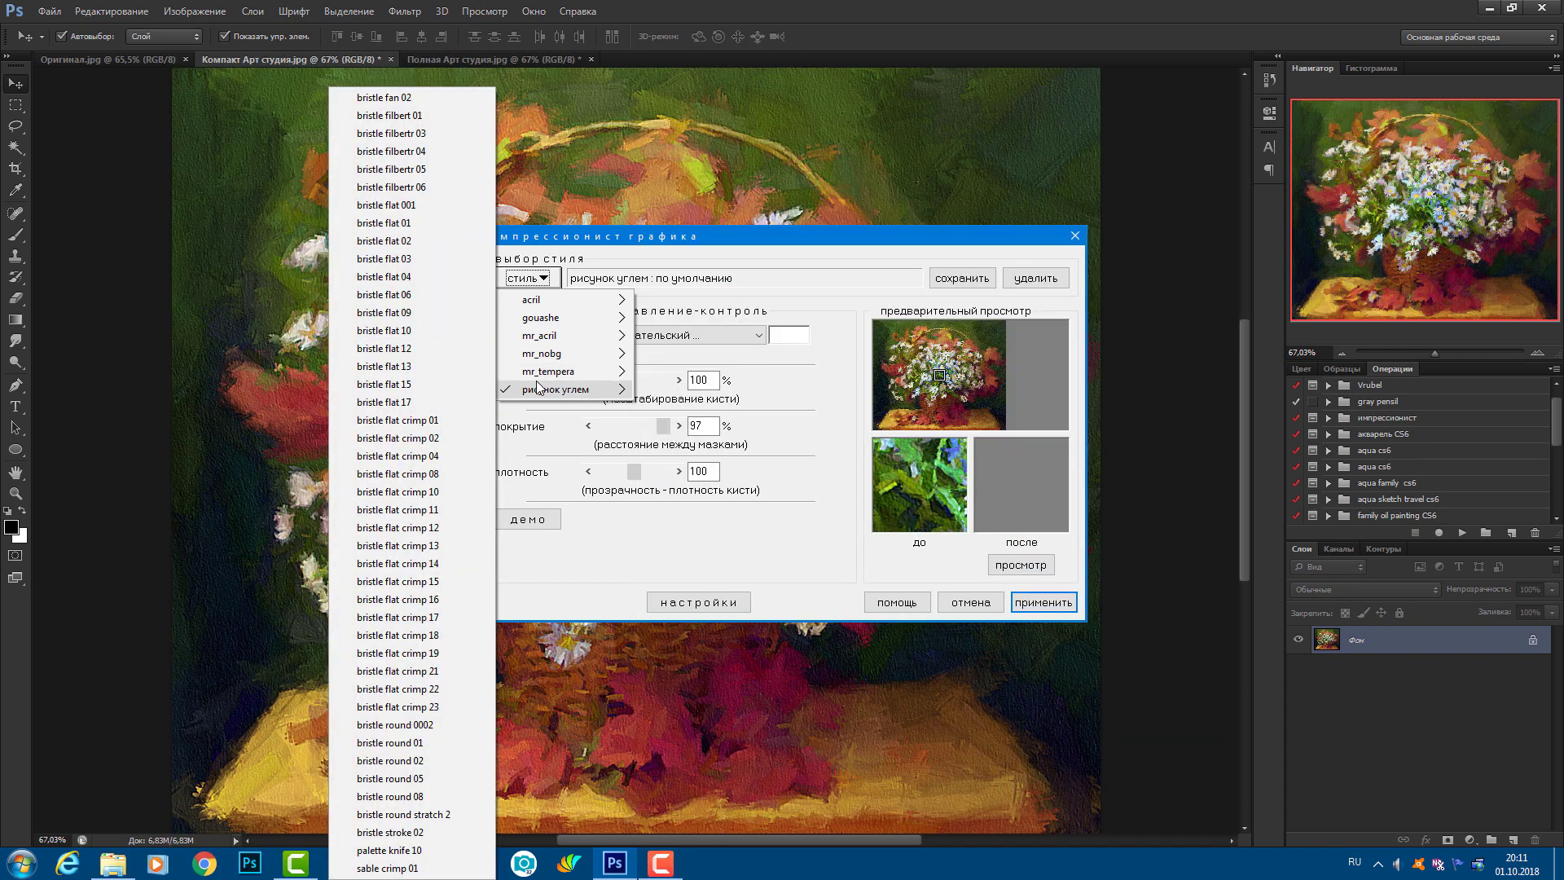
mouse_move(554, 389)
left_click(970, 604)
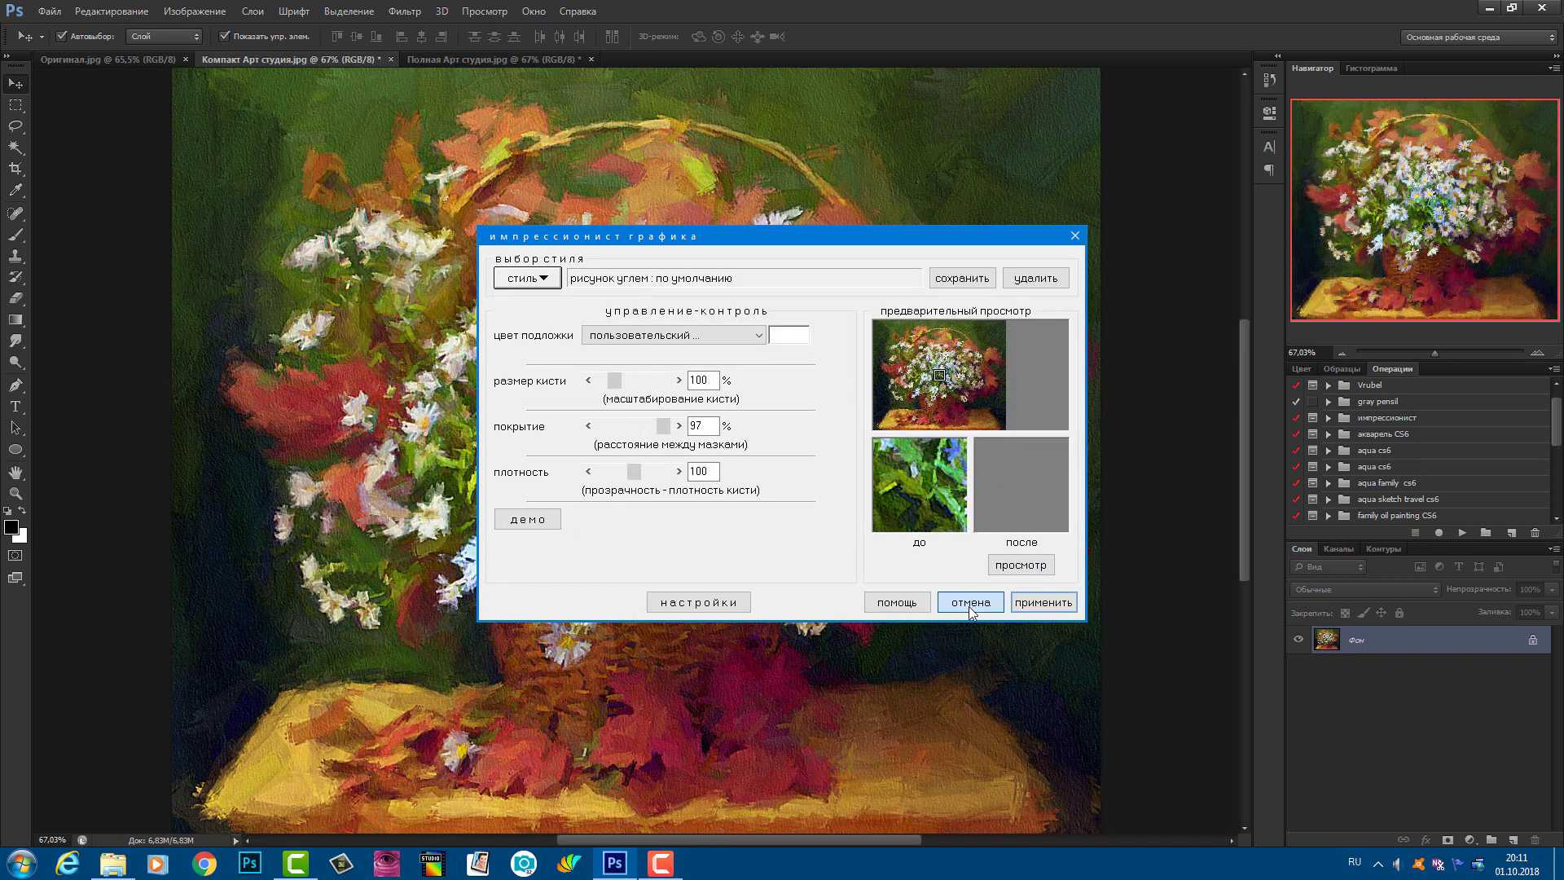
Open the Живопись filter from the Импрессионист set and view the styles in its family brush oil category.
left_click(403, 11)
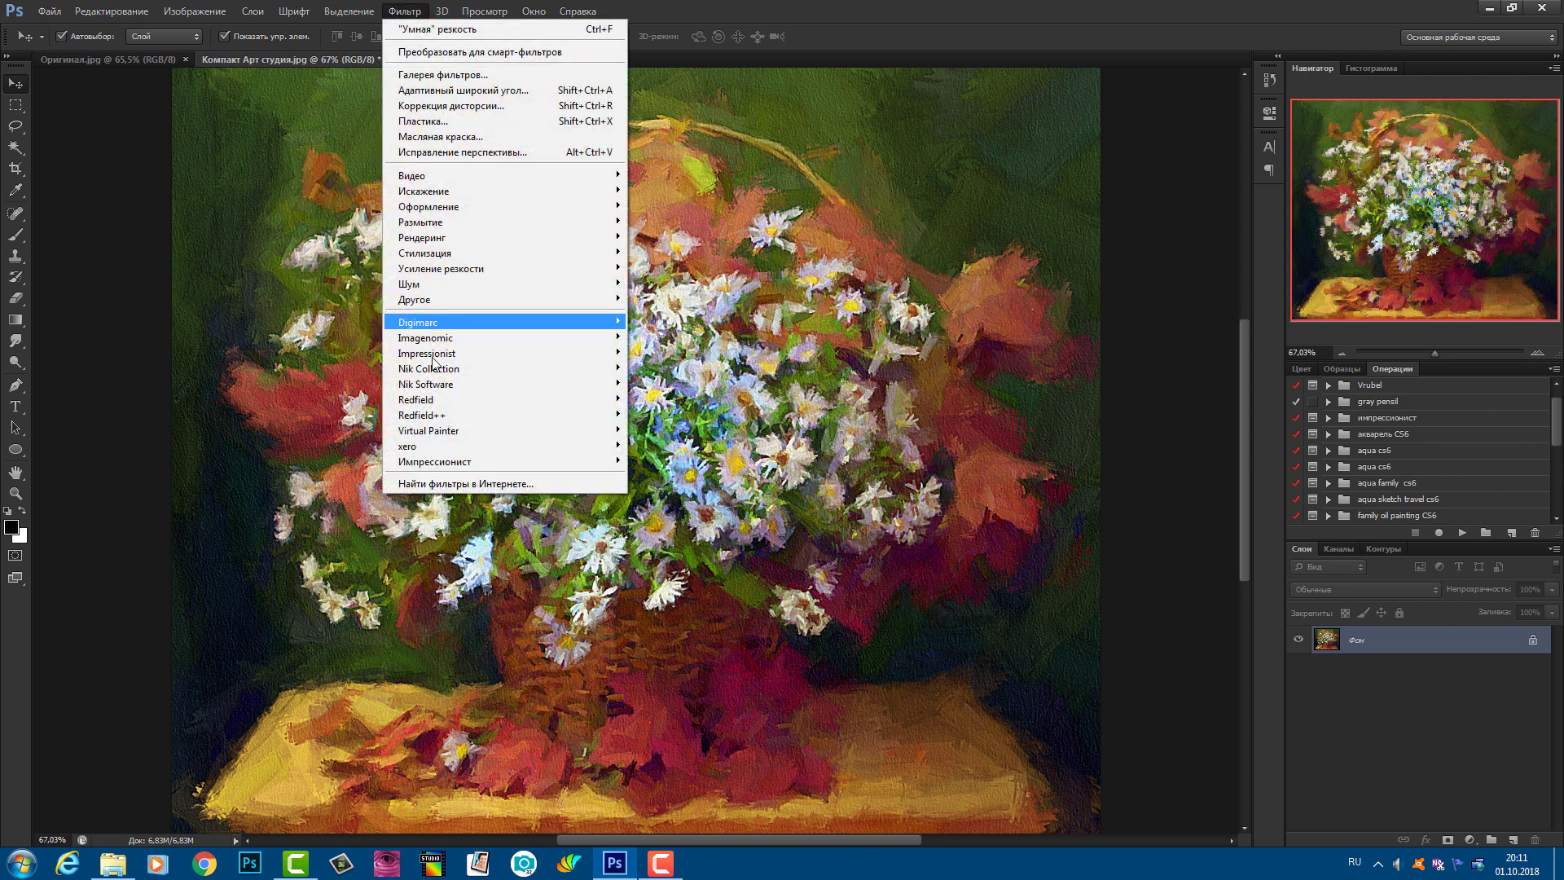
mouse_move(451, 464)
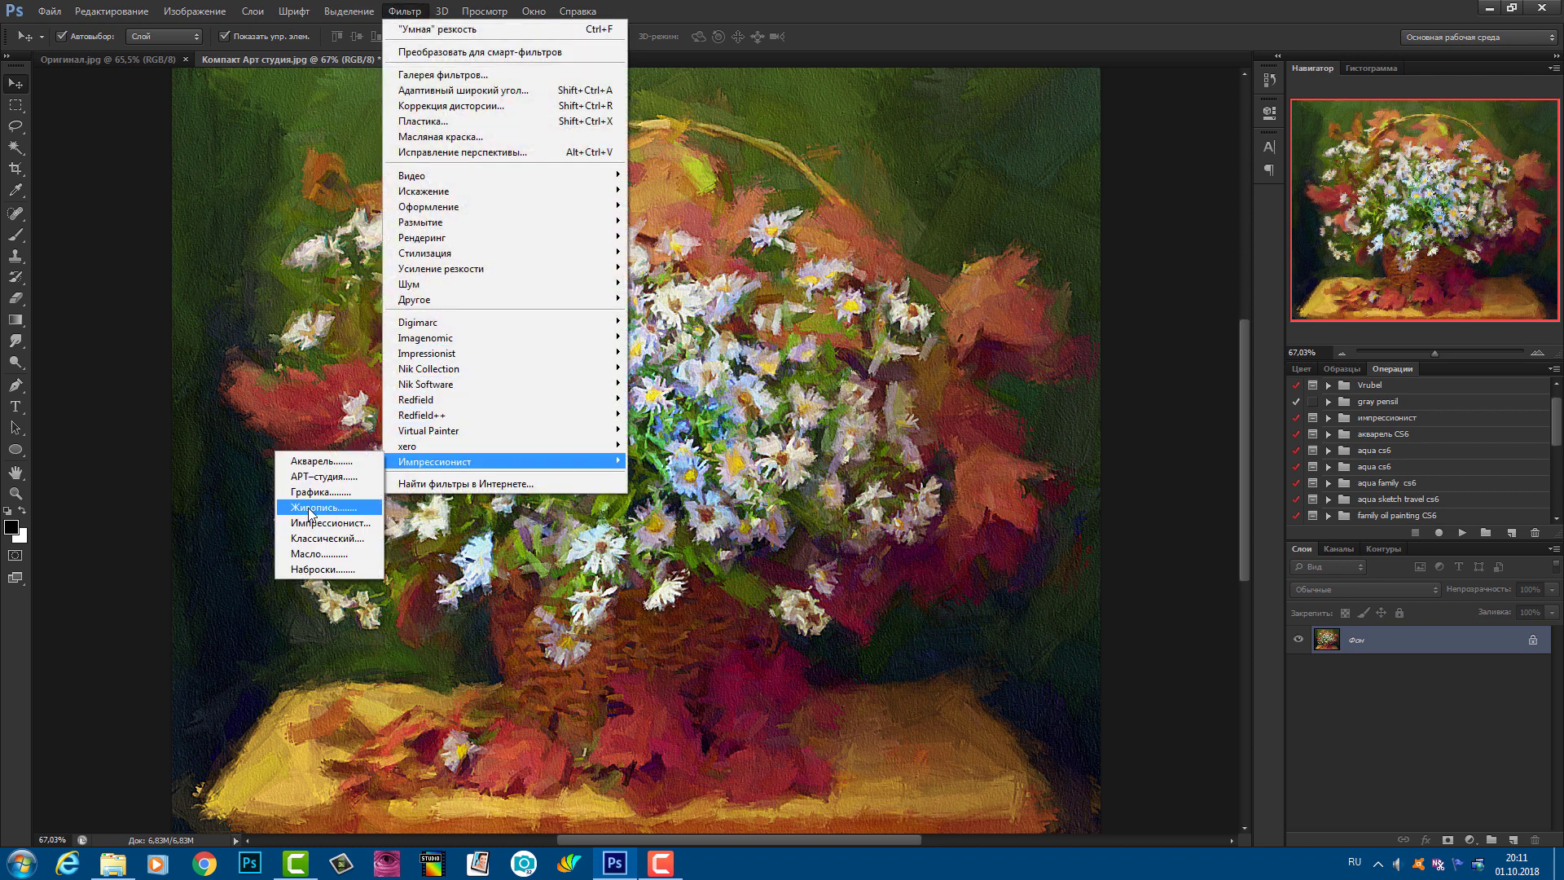
left_click(311, 509)
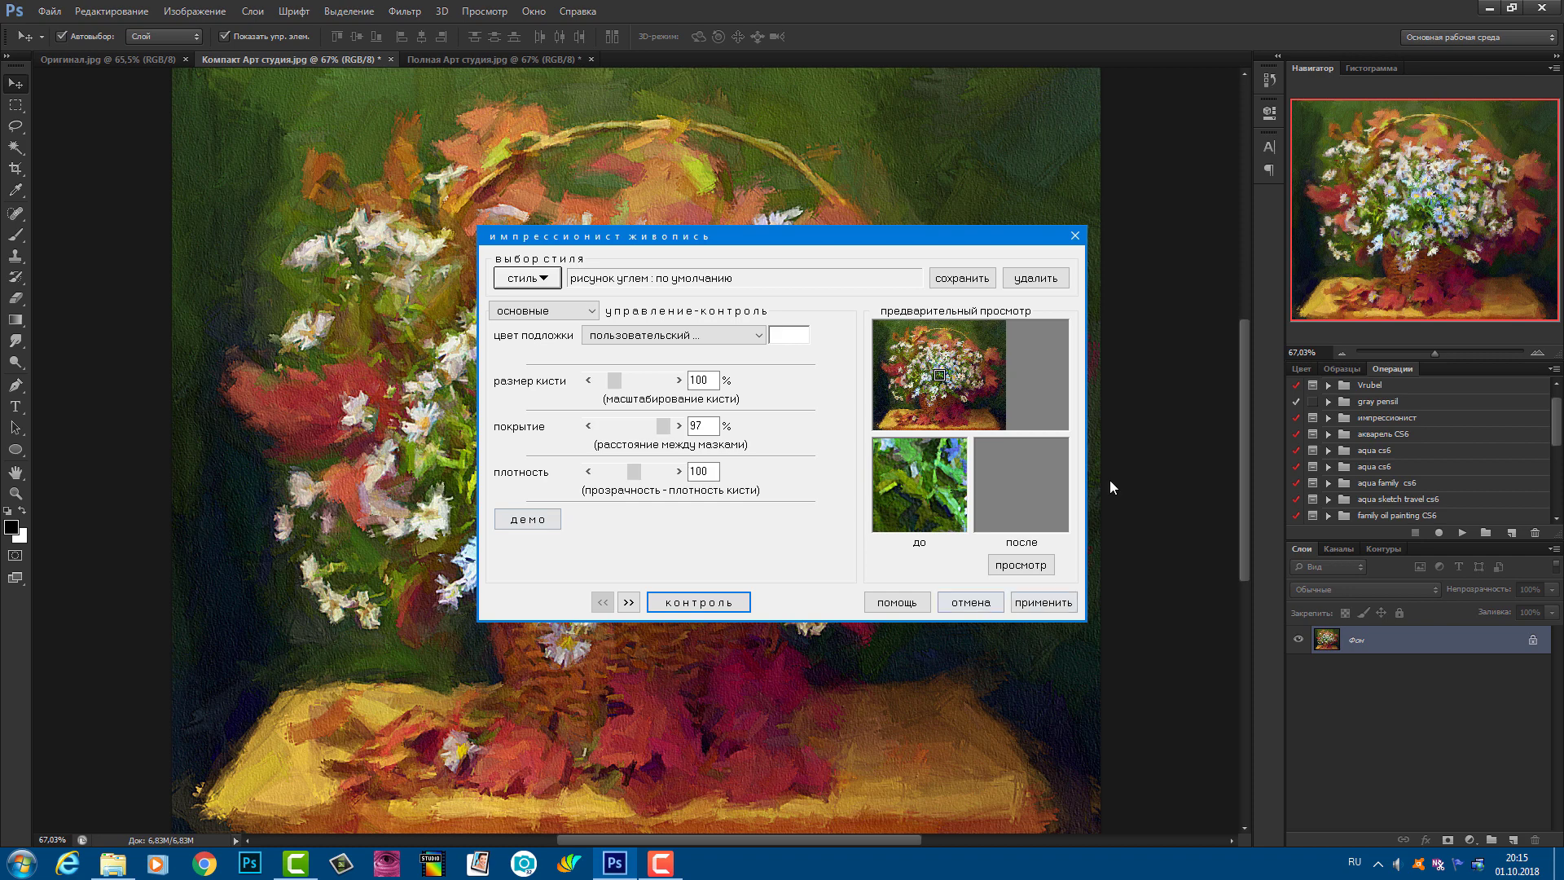
left_click(528, 278)
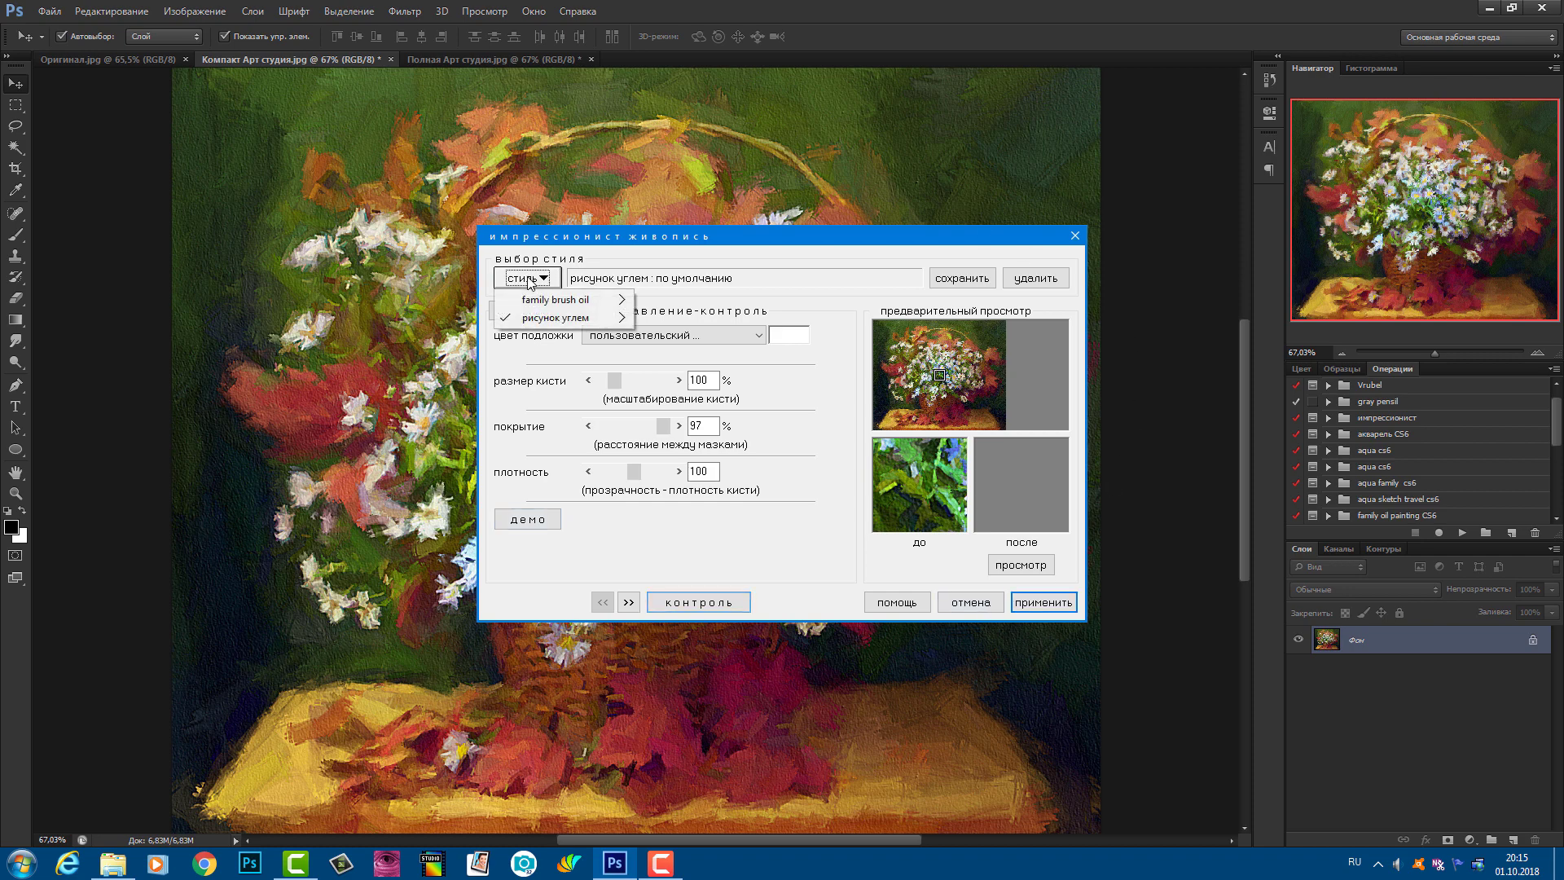
mouse_move(554, 299)
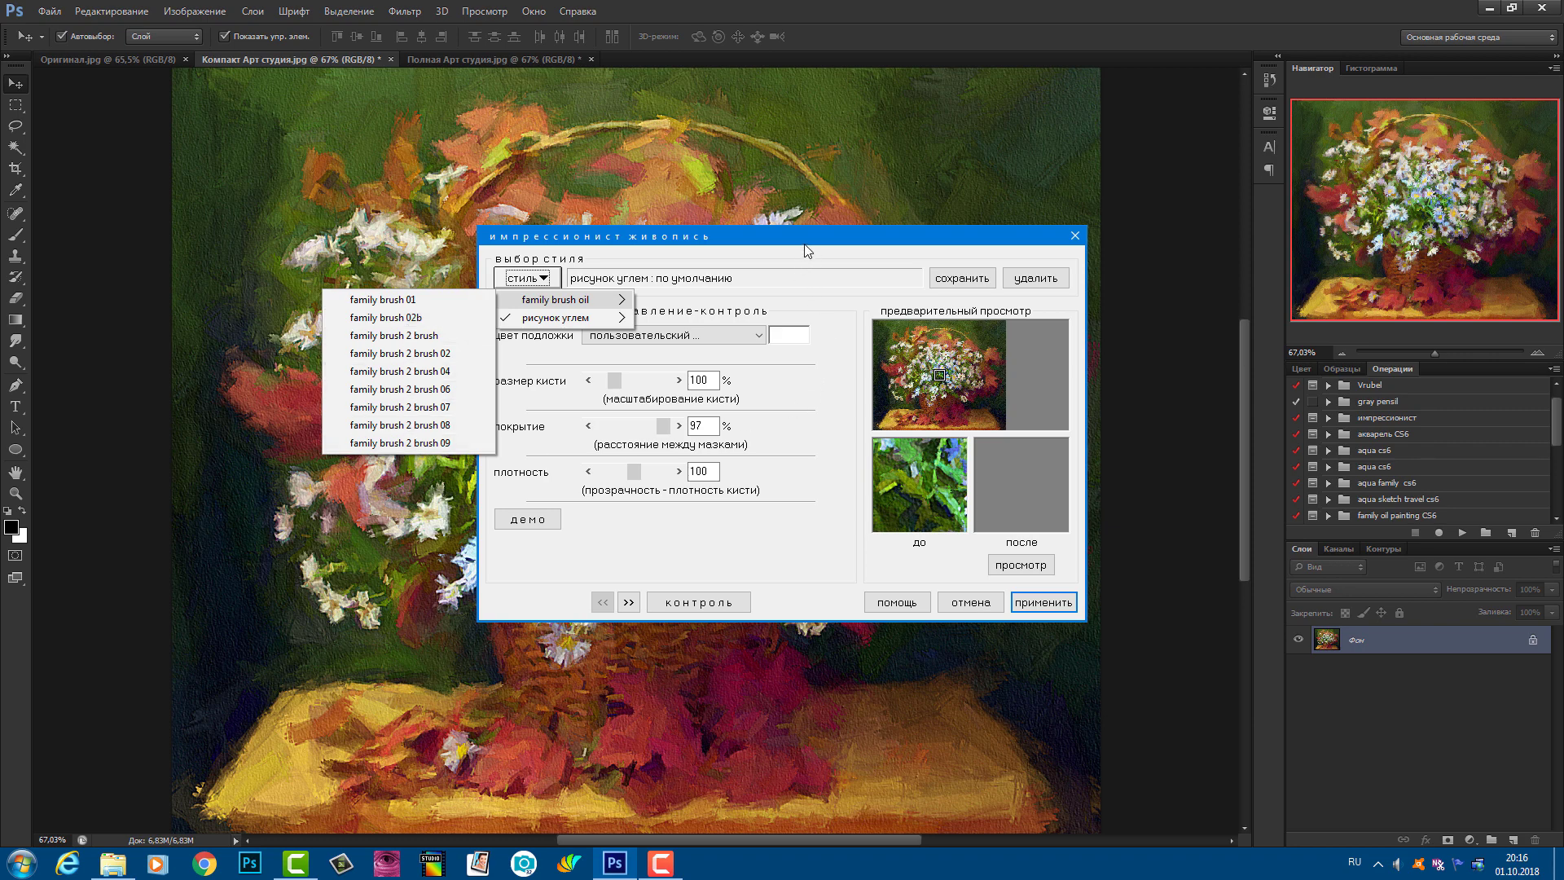
Display the brush settings section of the Живопись filter.
left_click(545, 311)
left_click(550, 311)
left_click(536, 342)
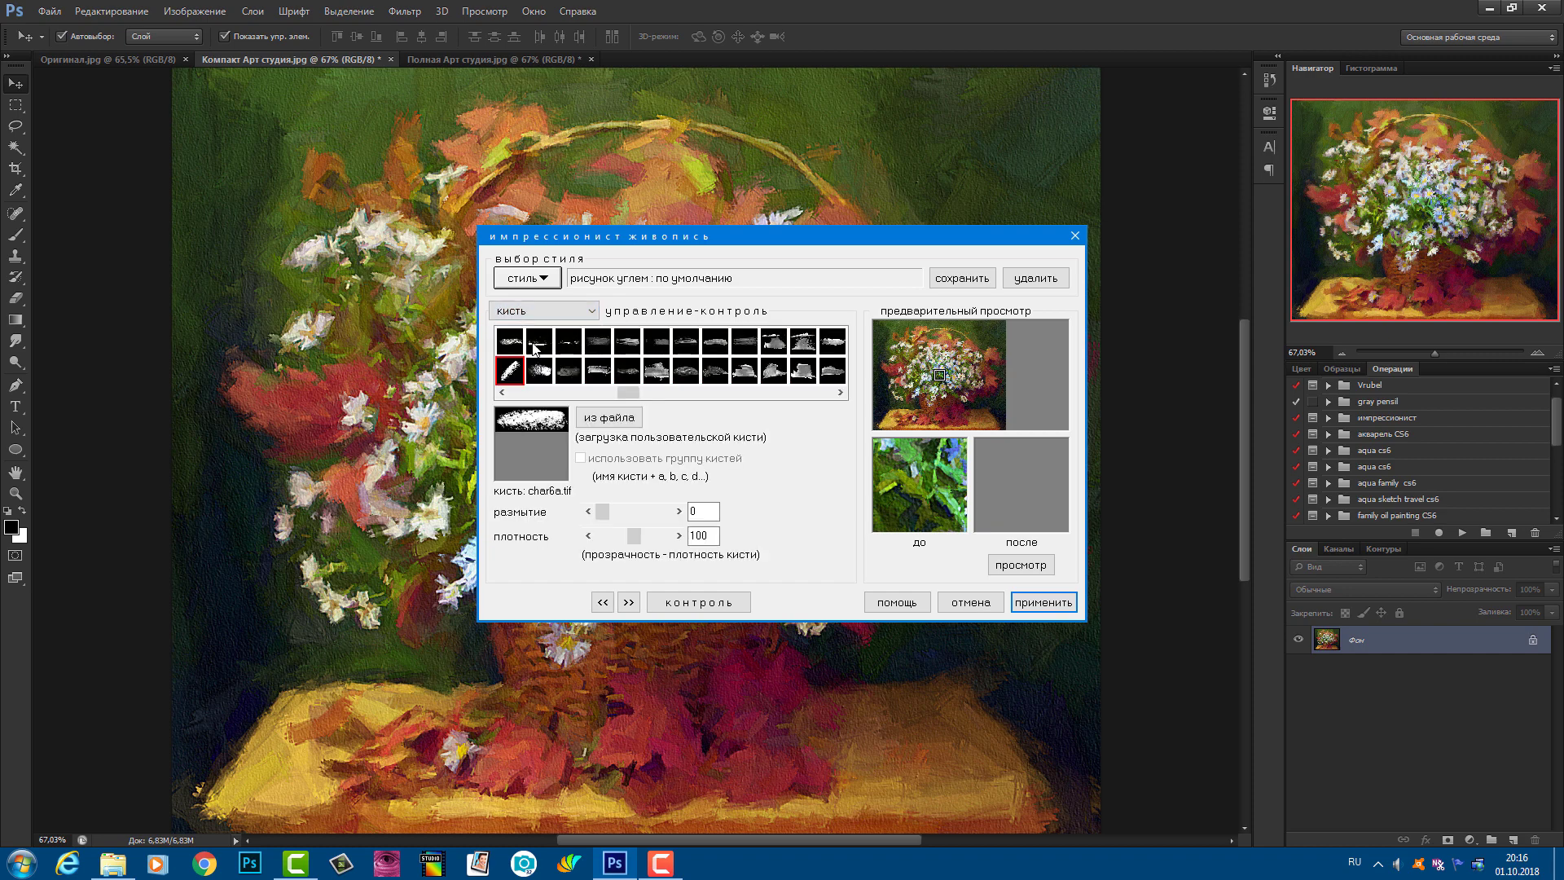
Load the family brush 02b style from the family brush oil category in the Живопись filter, and close the filter without applying.
left_click(535, 280)
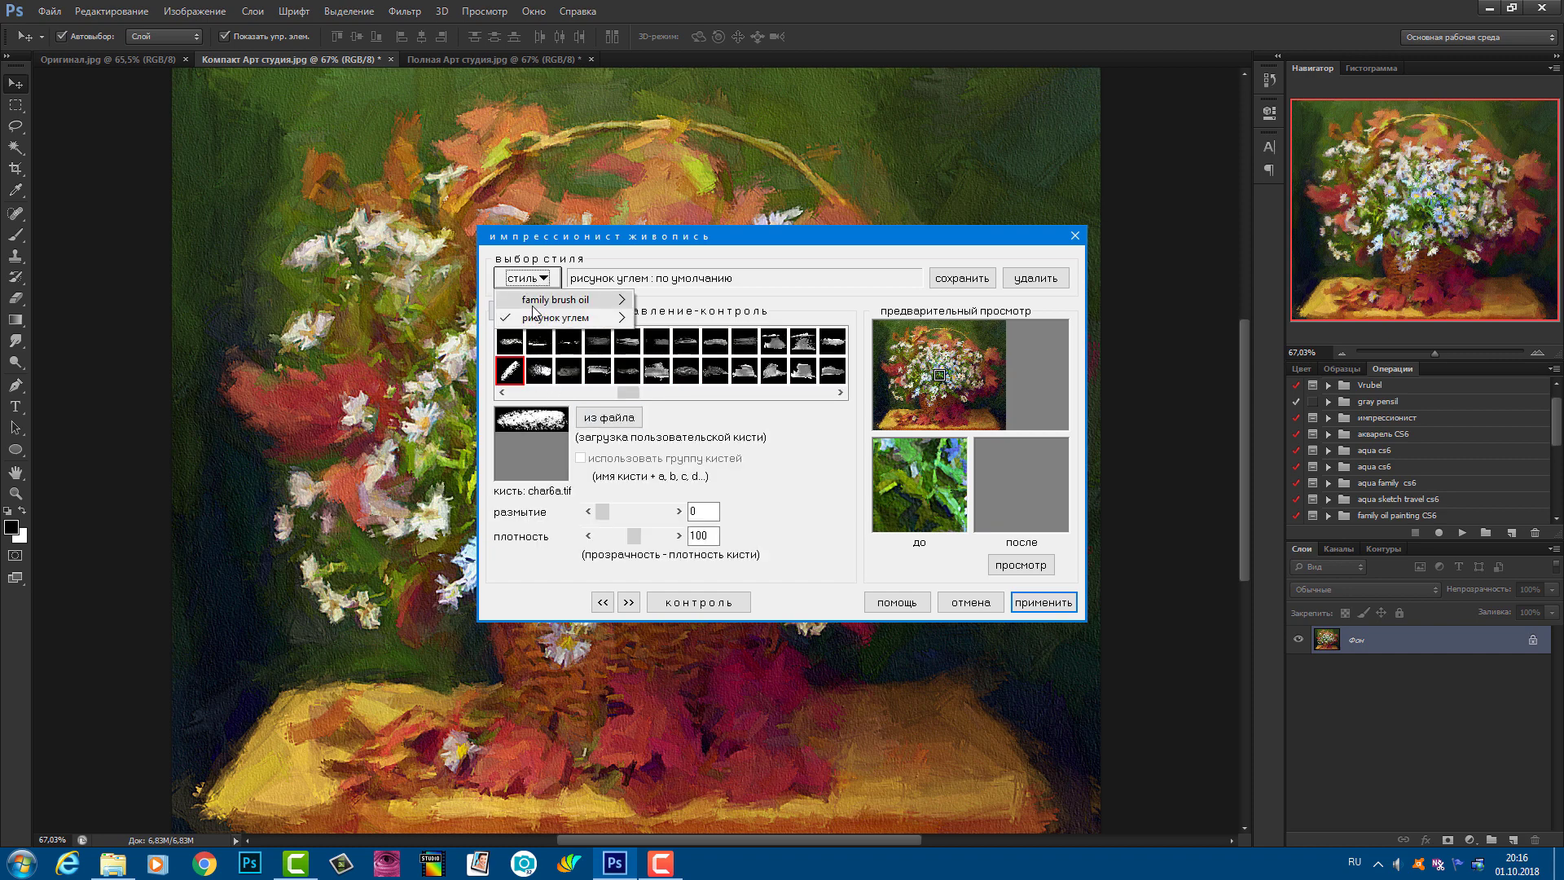
mouse_move(536, 303)
left_click(429, 322)
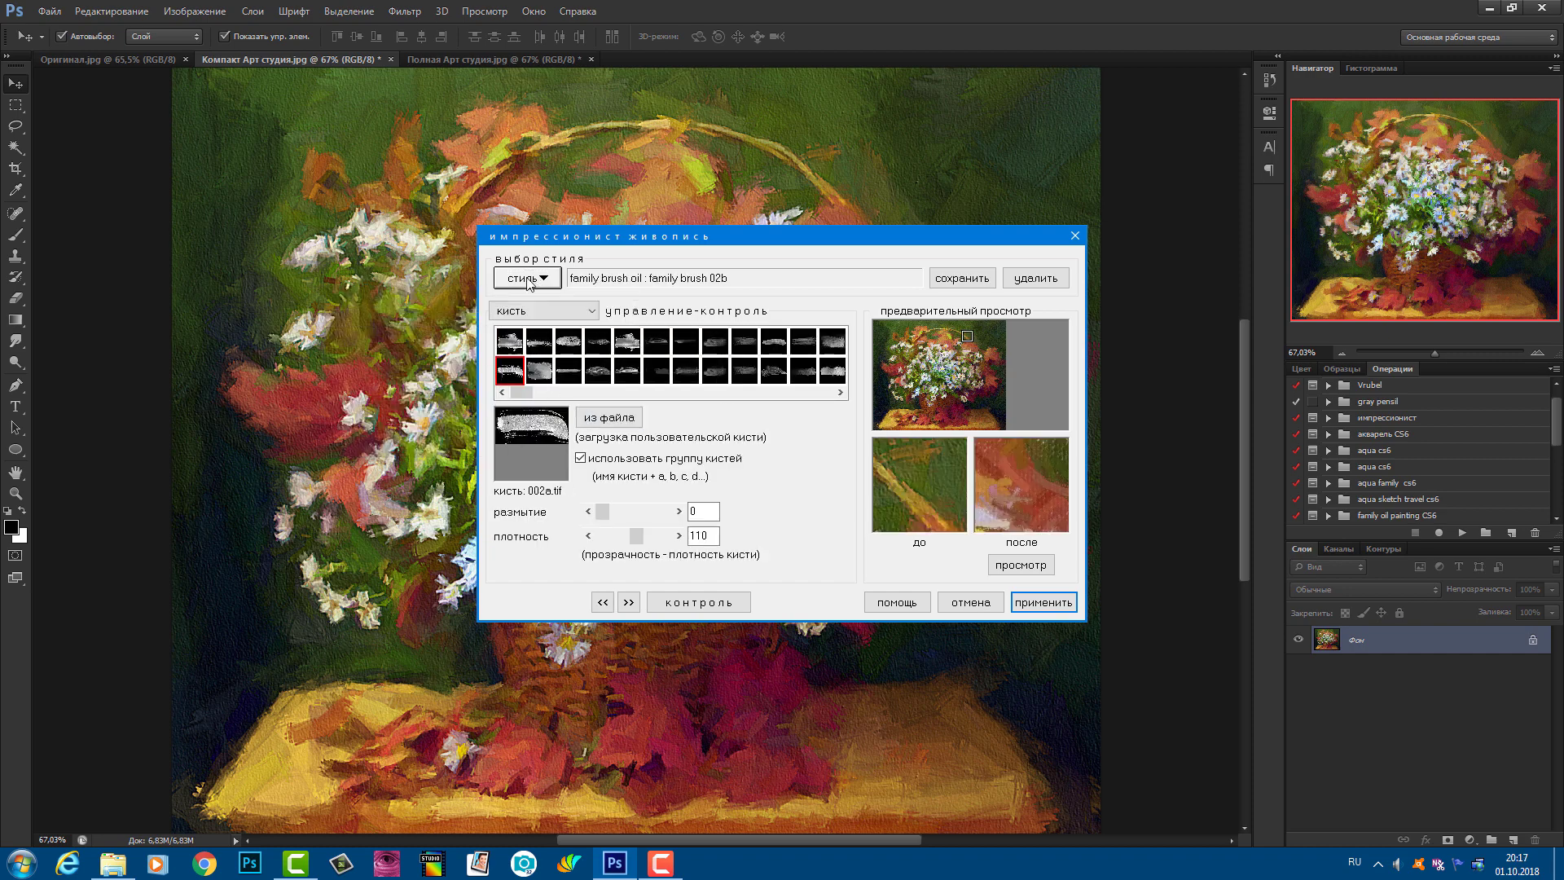
left_click(969, 603)
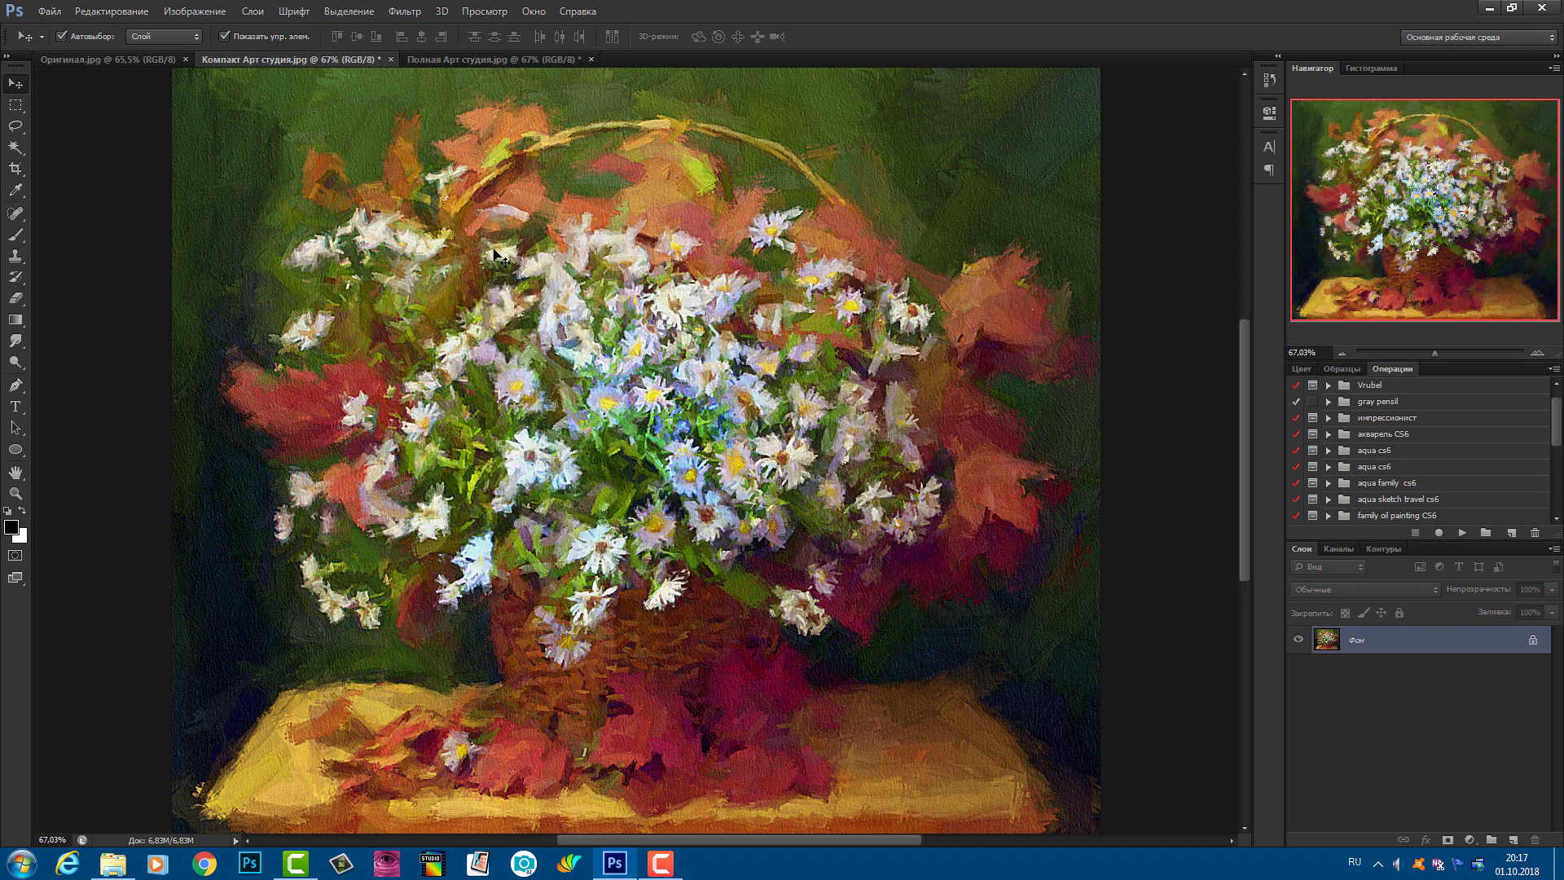
Open the Импрессионист filter from the Импрессионист set, look through its artistic style categories, and close it without applying.
left_click(402, 12)
mouse_move(454, 463)
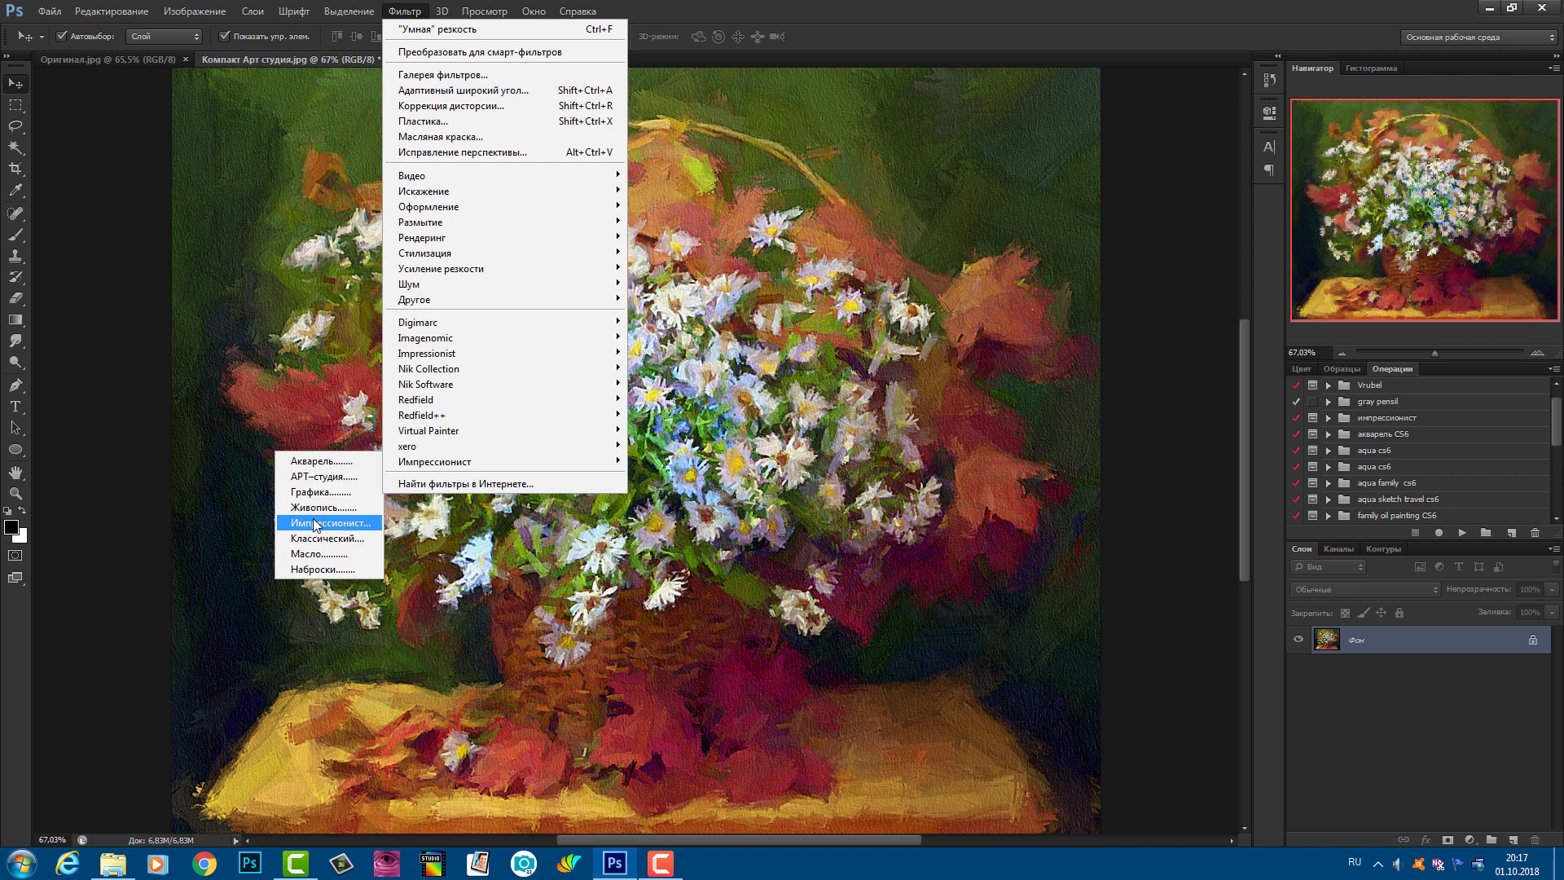
left_click(314, 523)
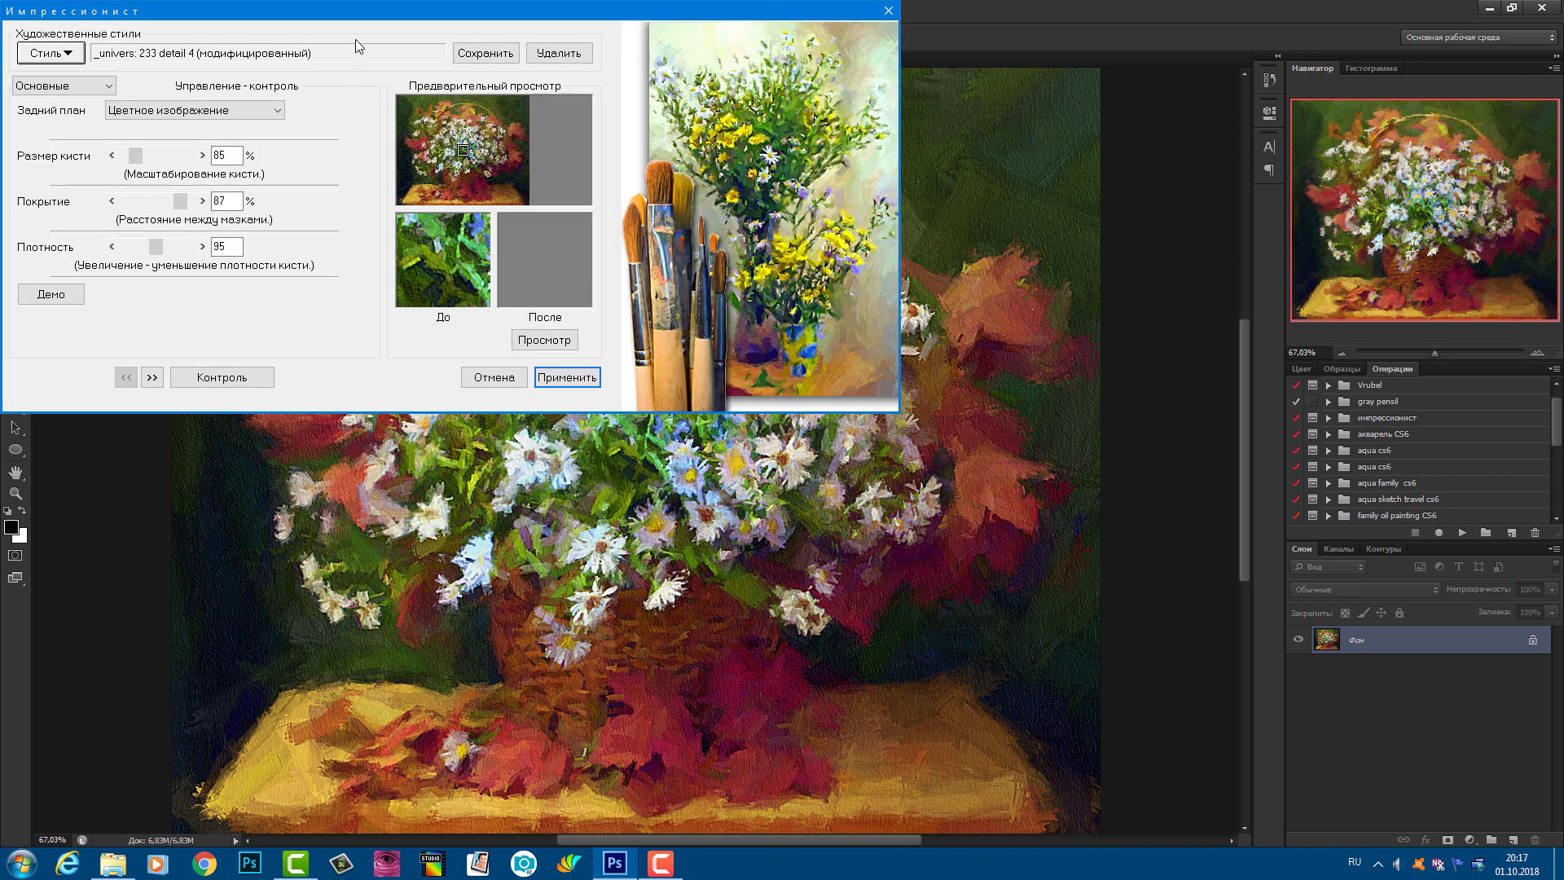
left_click_drag(345, 18, 633, 221)
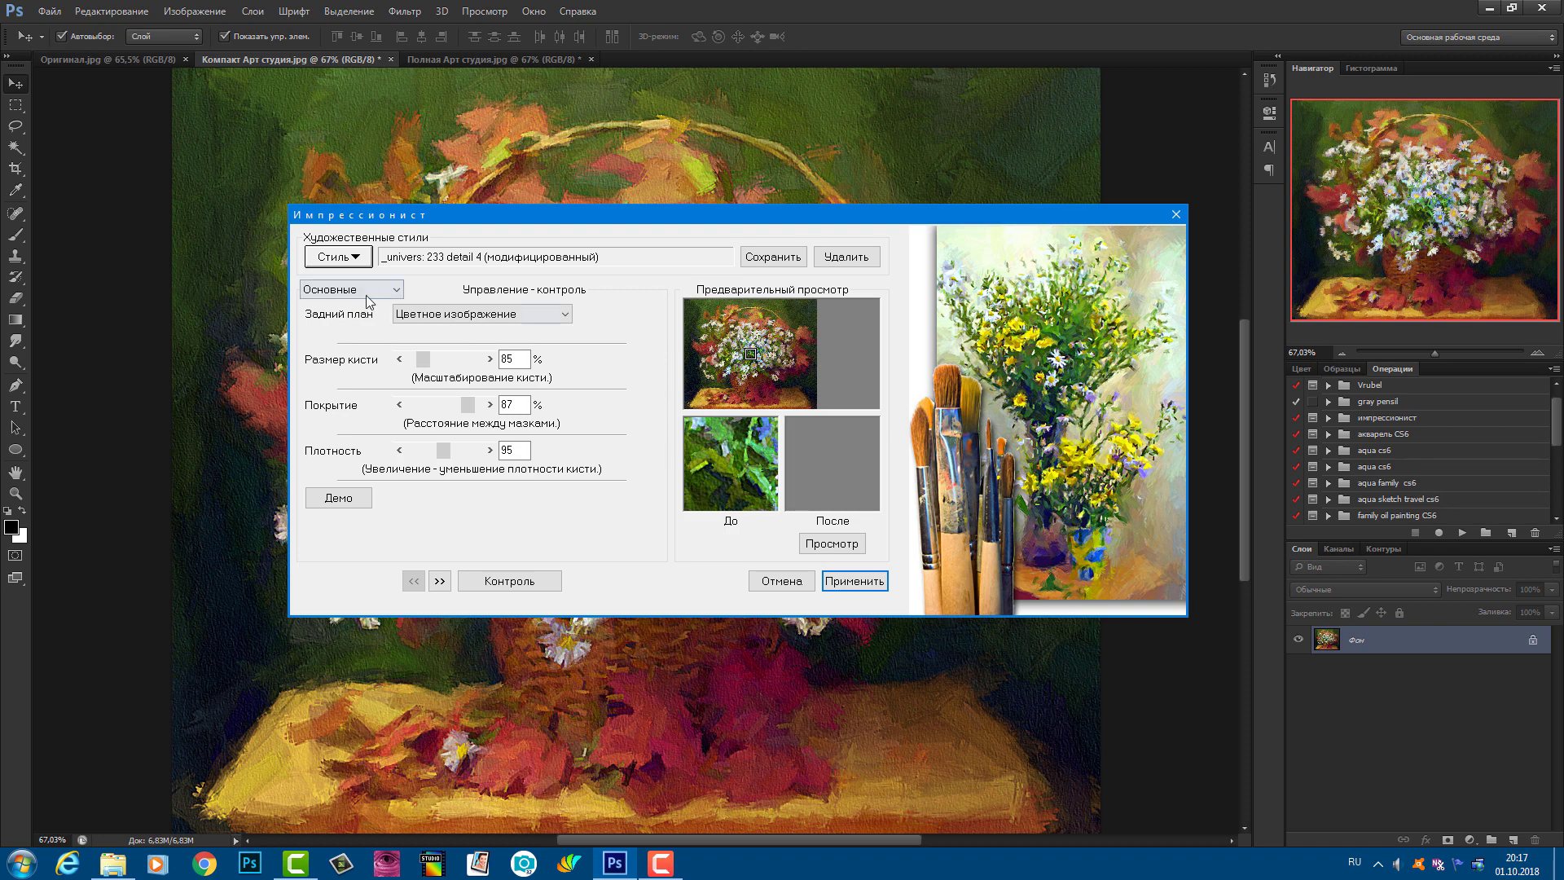
left_click(334, 258)
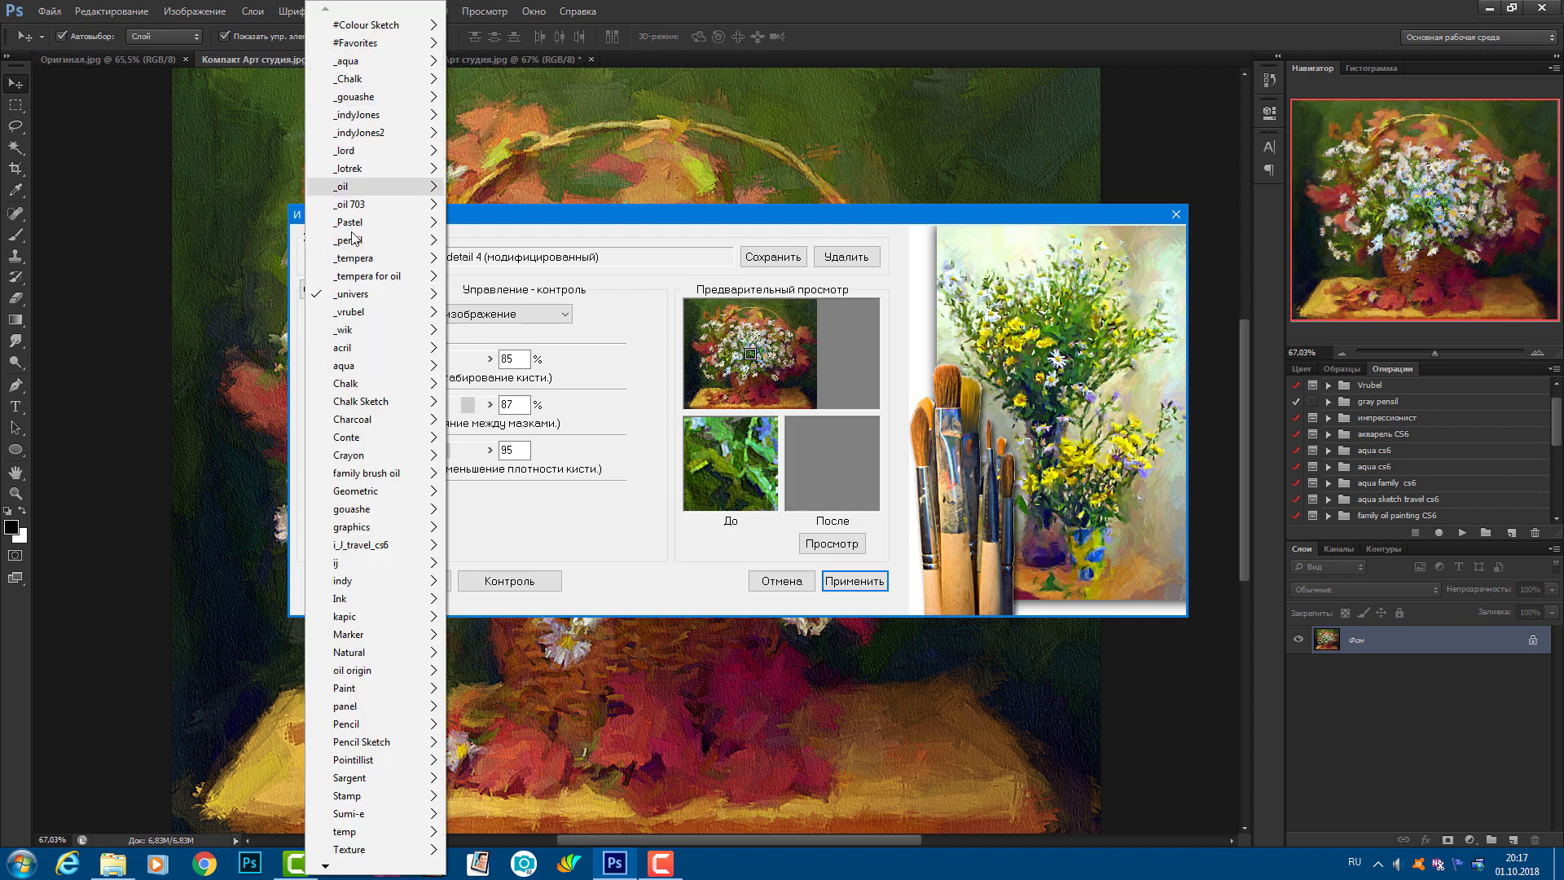
mouse_move(346, 153)
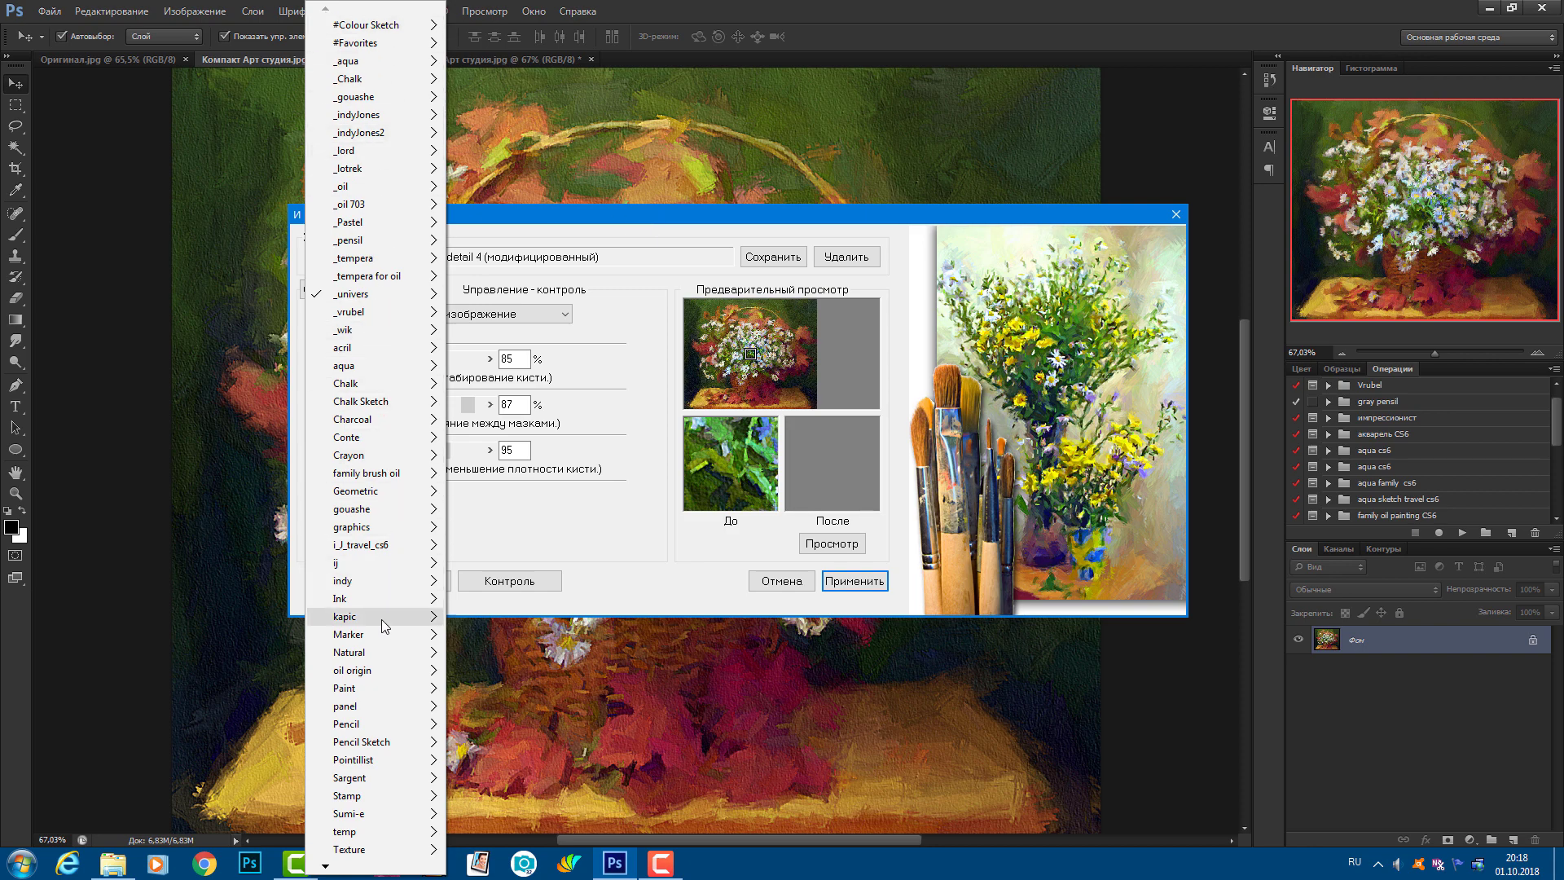
left_click(605, 530)
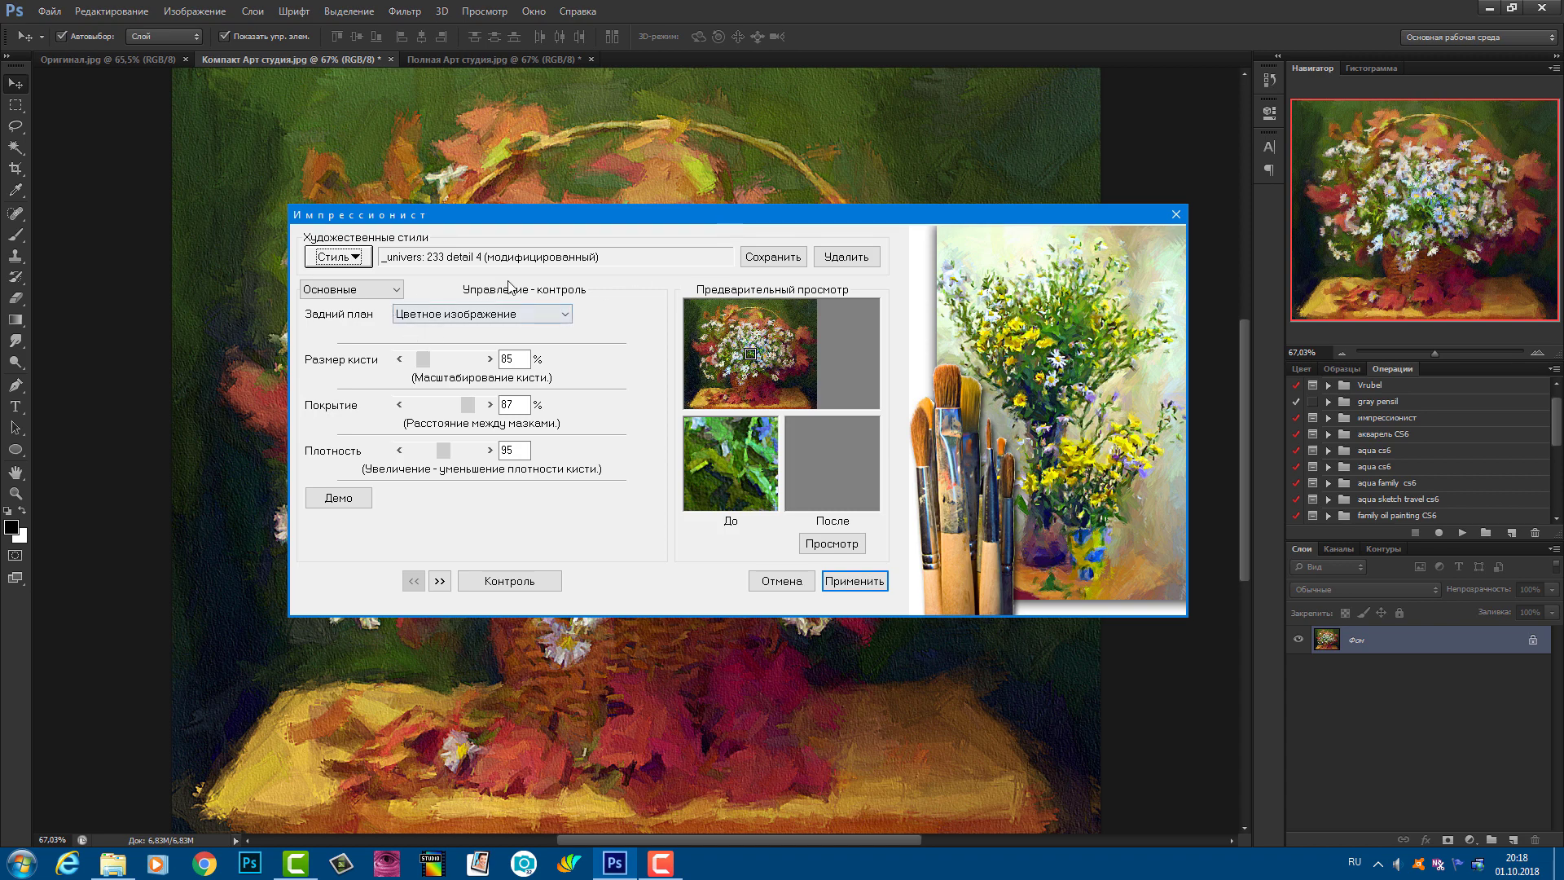
left_click(802, 588)
Open the Классический filter from the Импрессионист set and move its window over the middle of the image.
left_click(405, 10)
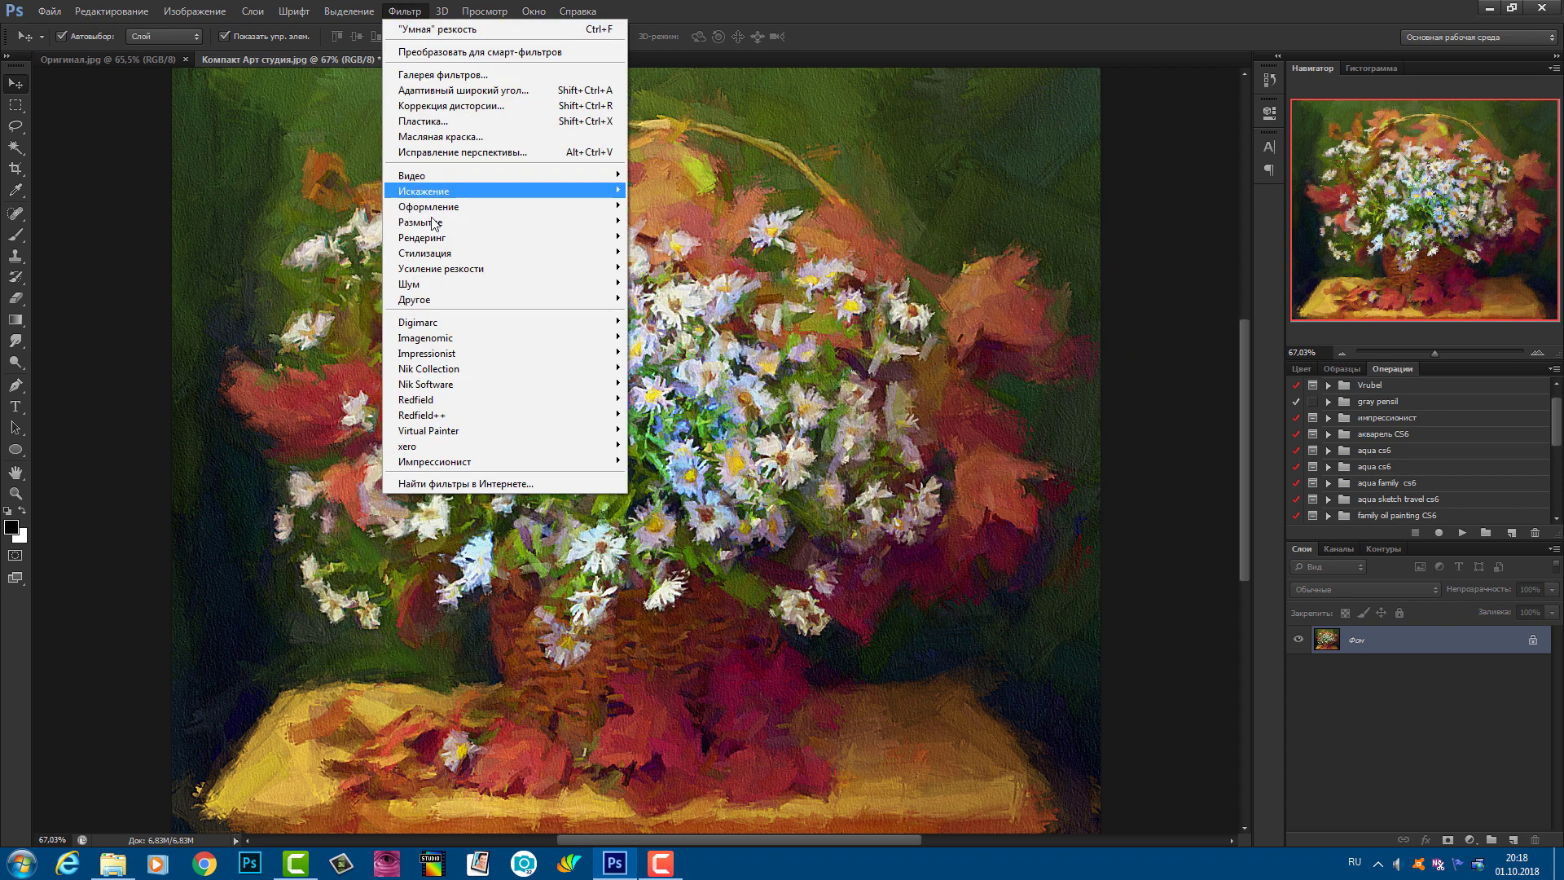
mouse_move(444, 462)
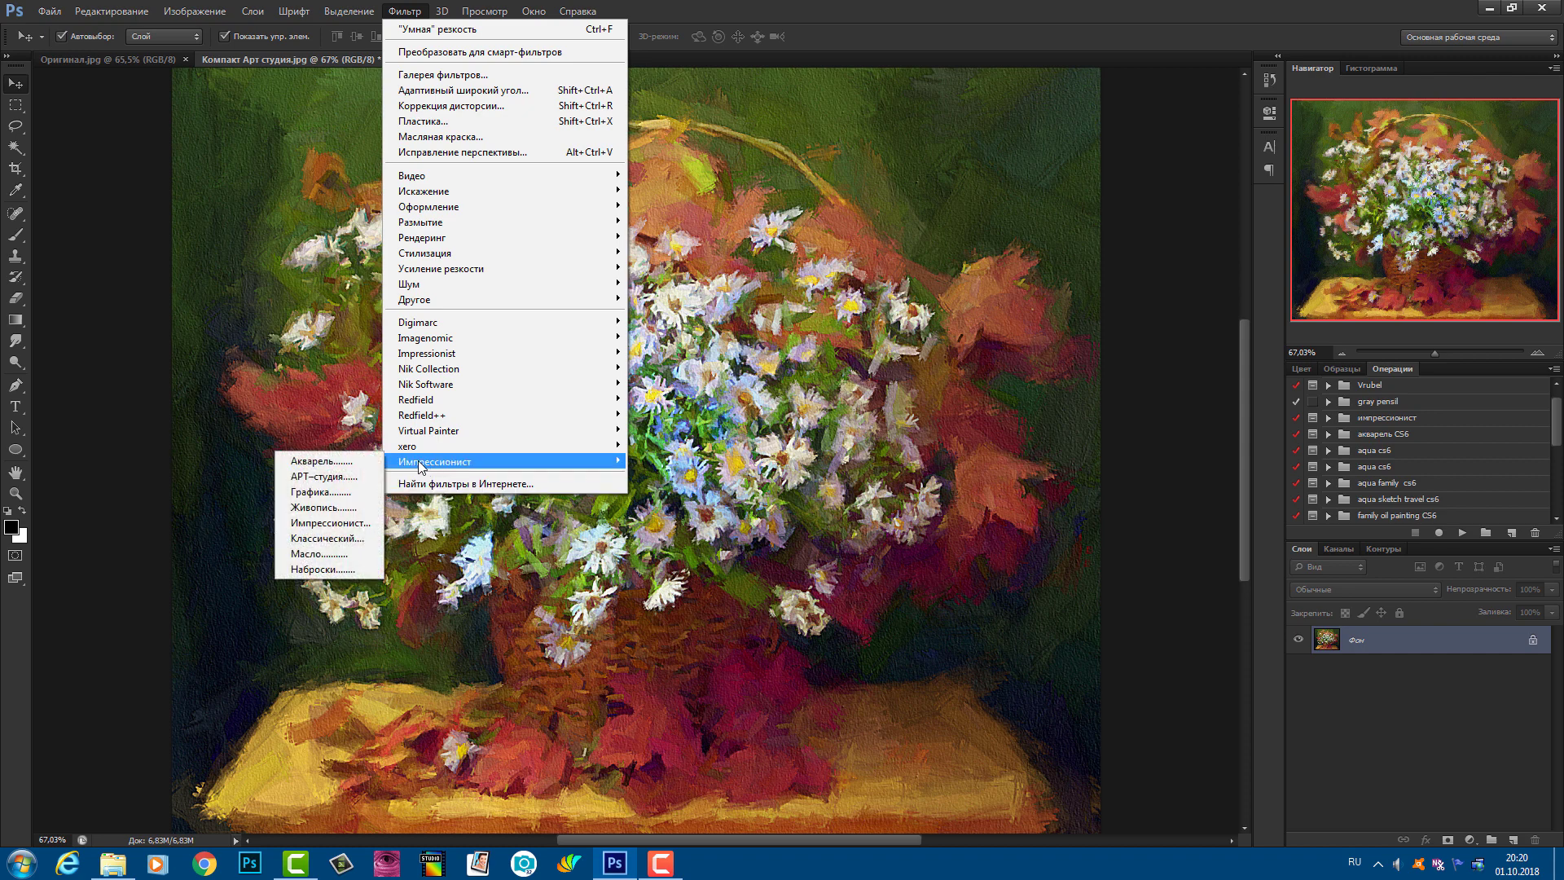
left_click(318, 539)
left_click_drag(350, 12, 588, 143)
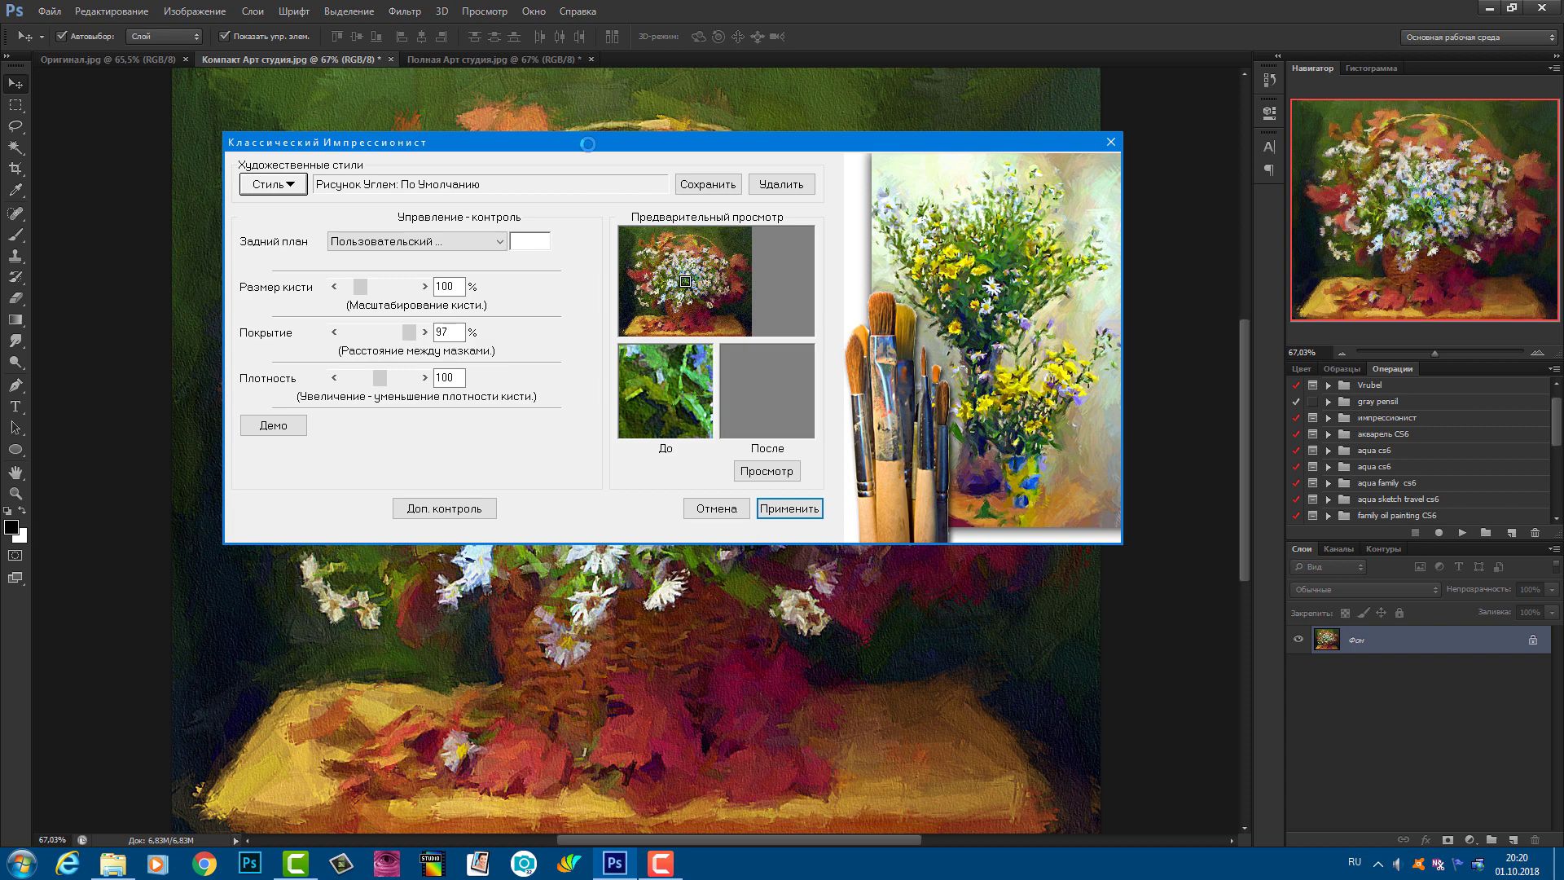
Look through the Классический filter's style categories, including Мелок, Пастель and Стиль - Пуантилизм, and close the filter without applying.
left_click(292, 187)
mouse_move(295, 210)
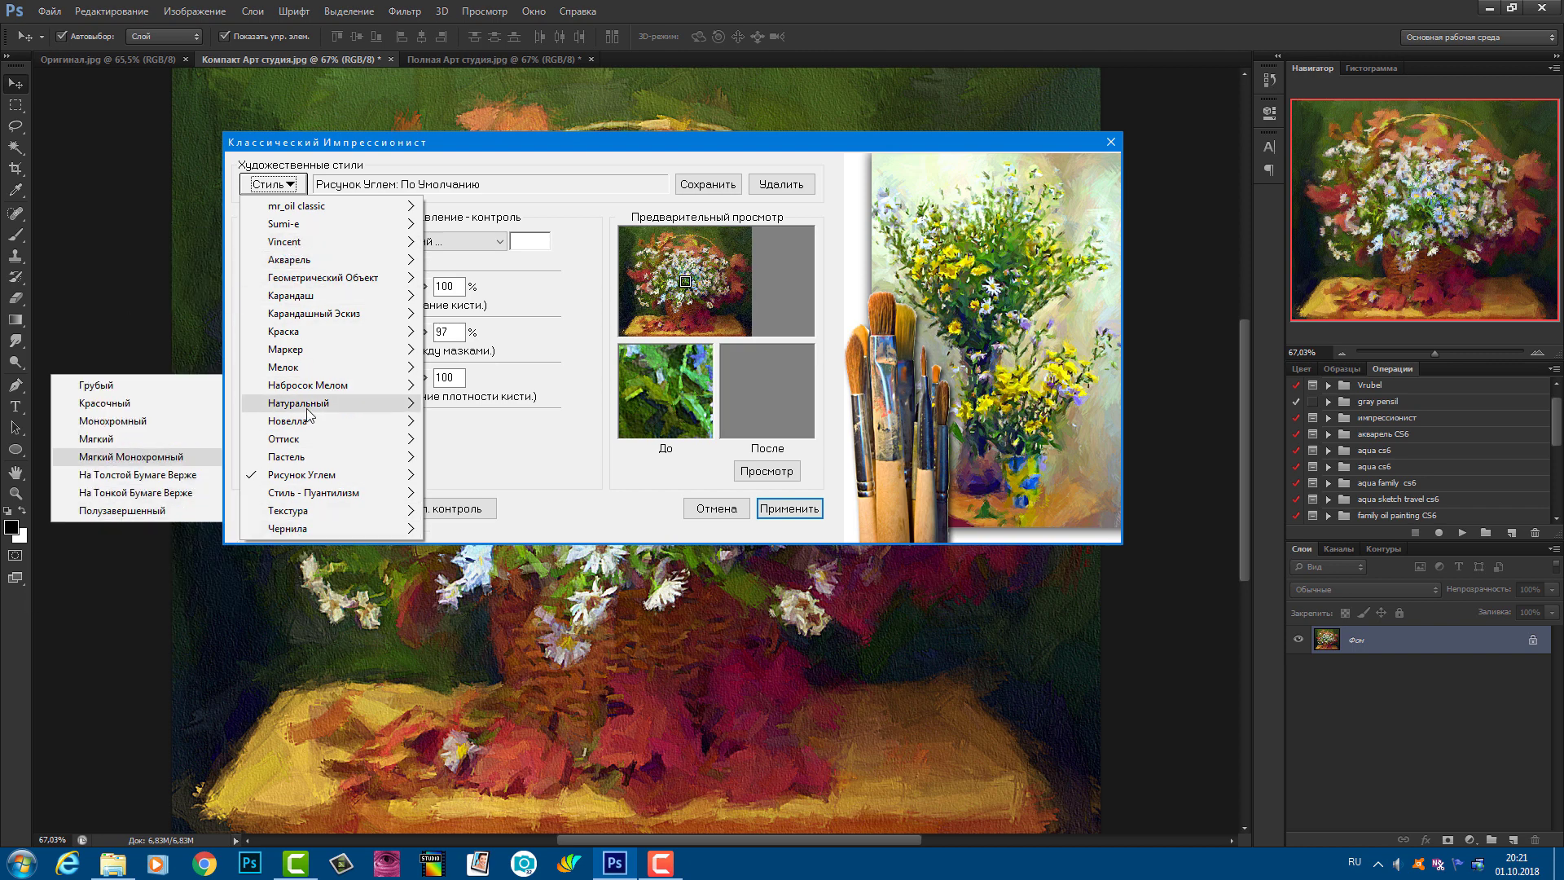
mouse_move(310, 405)
mouse_move(326, 278)
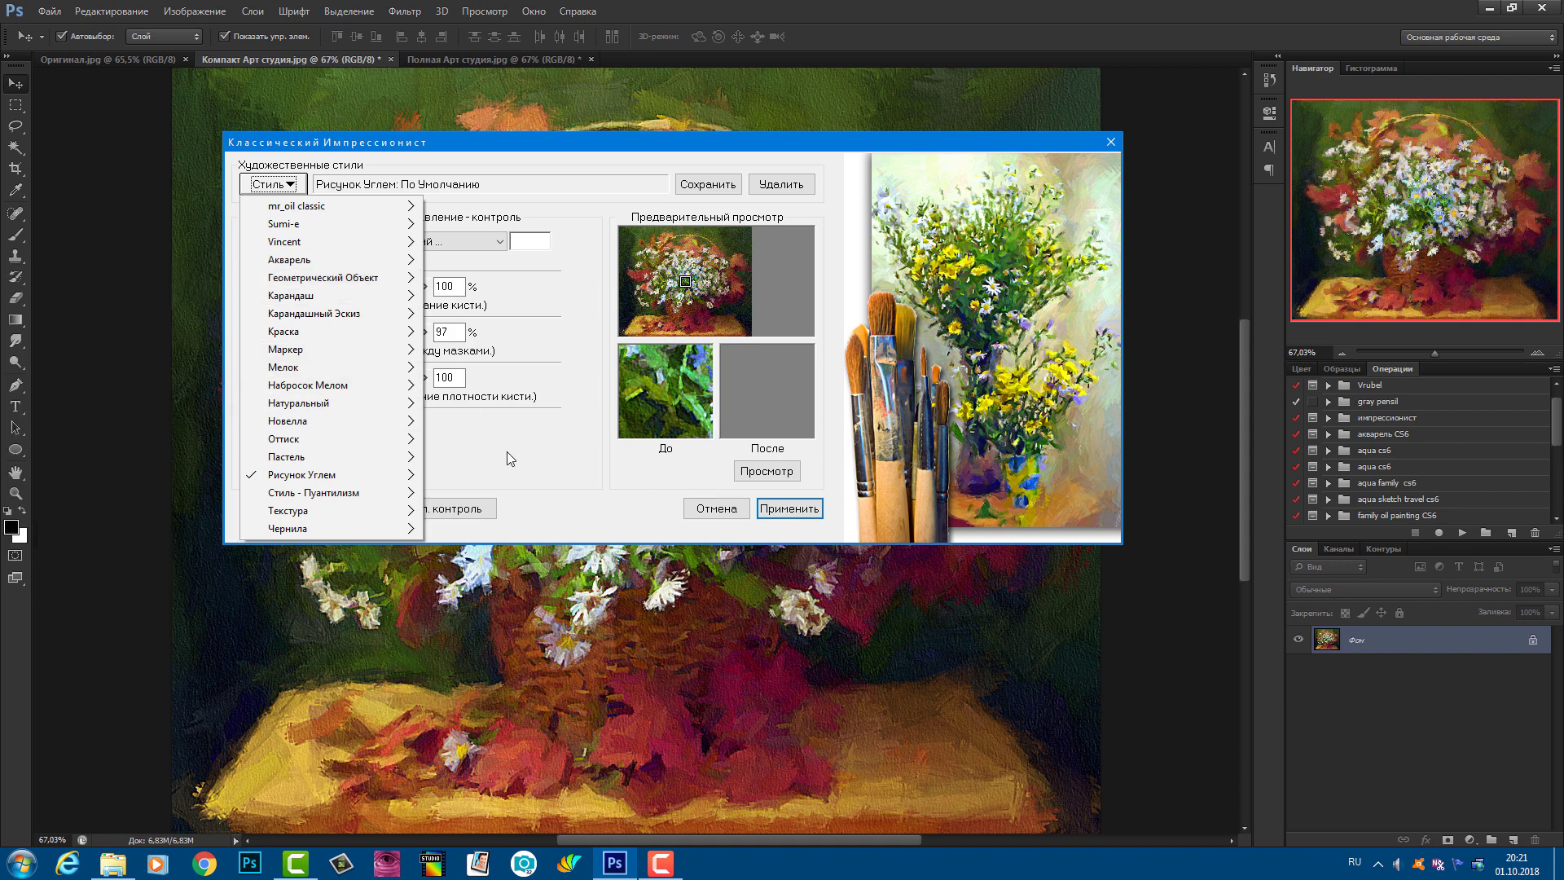
mouse_move(314, 315)
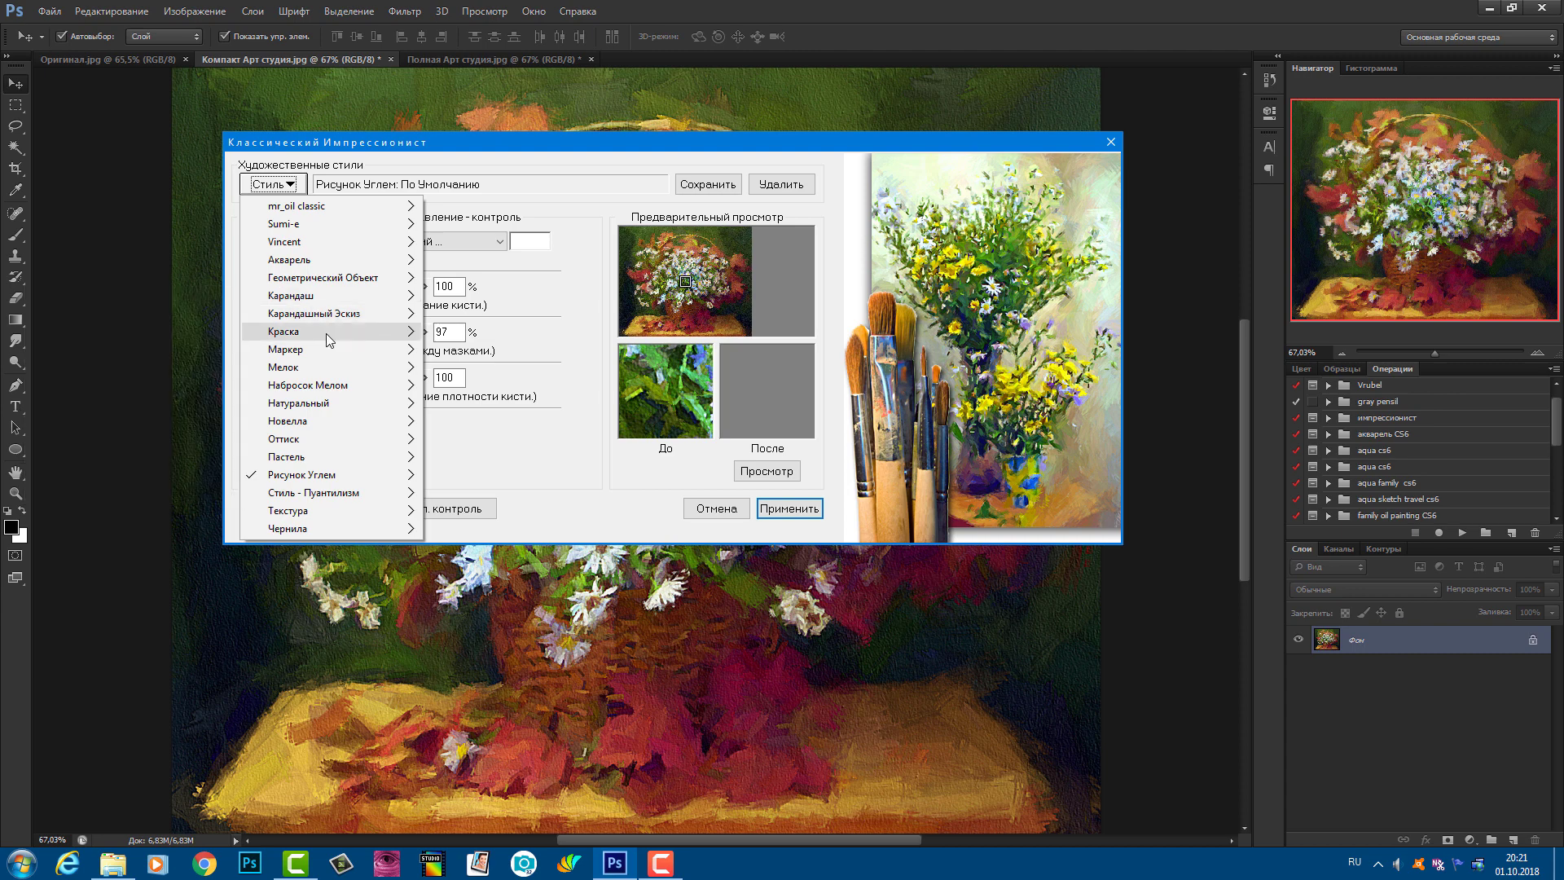
mouse_move(318, 351)
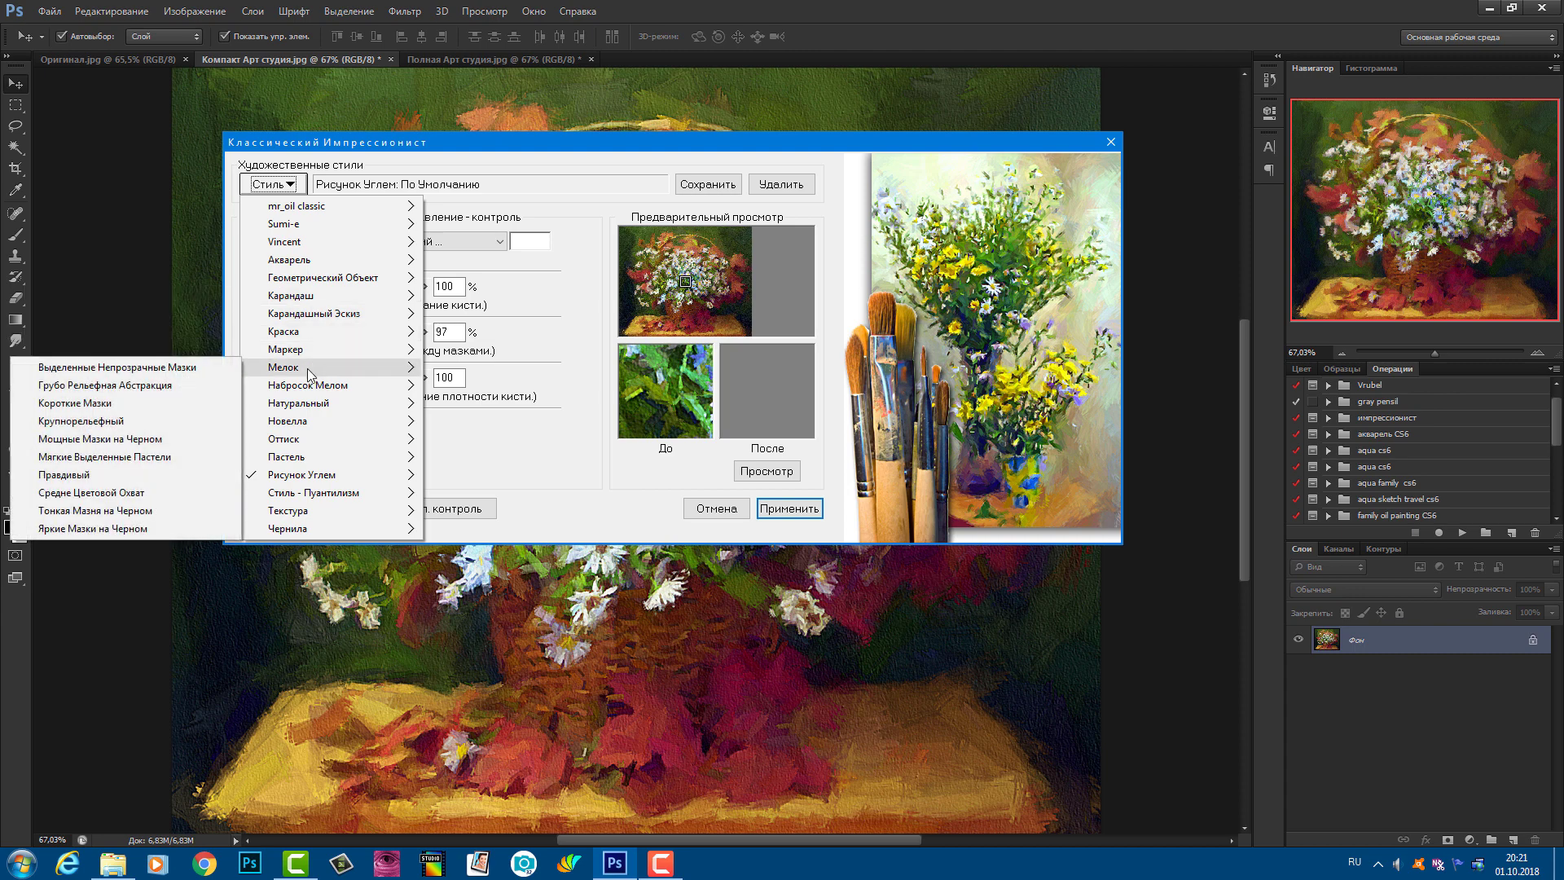
mouse_move(290, 455)
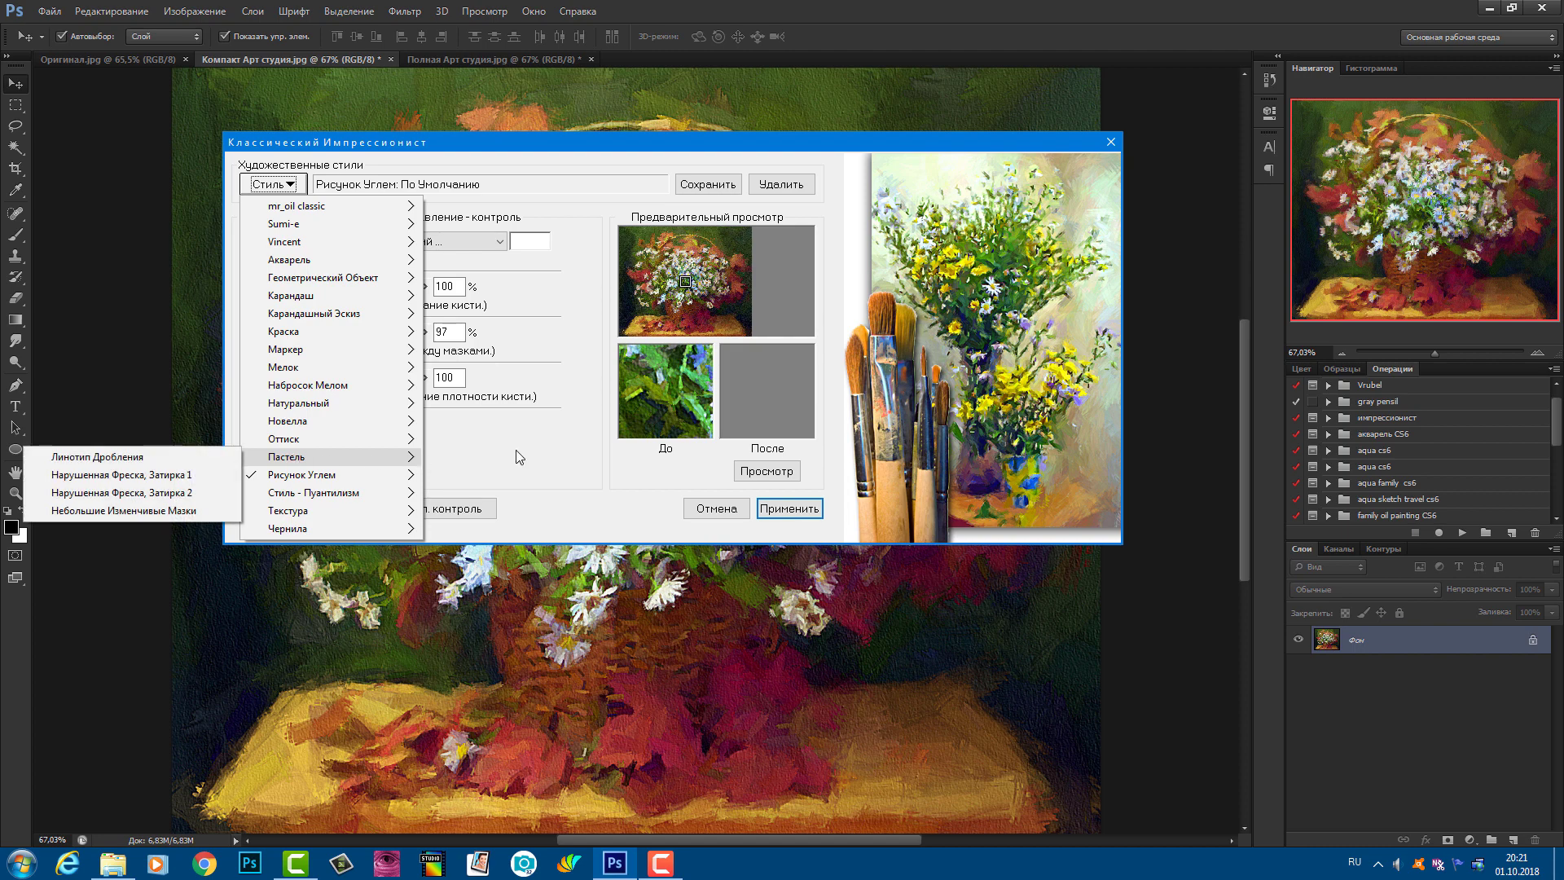
mouse_move(326, 492)
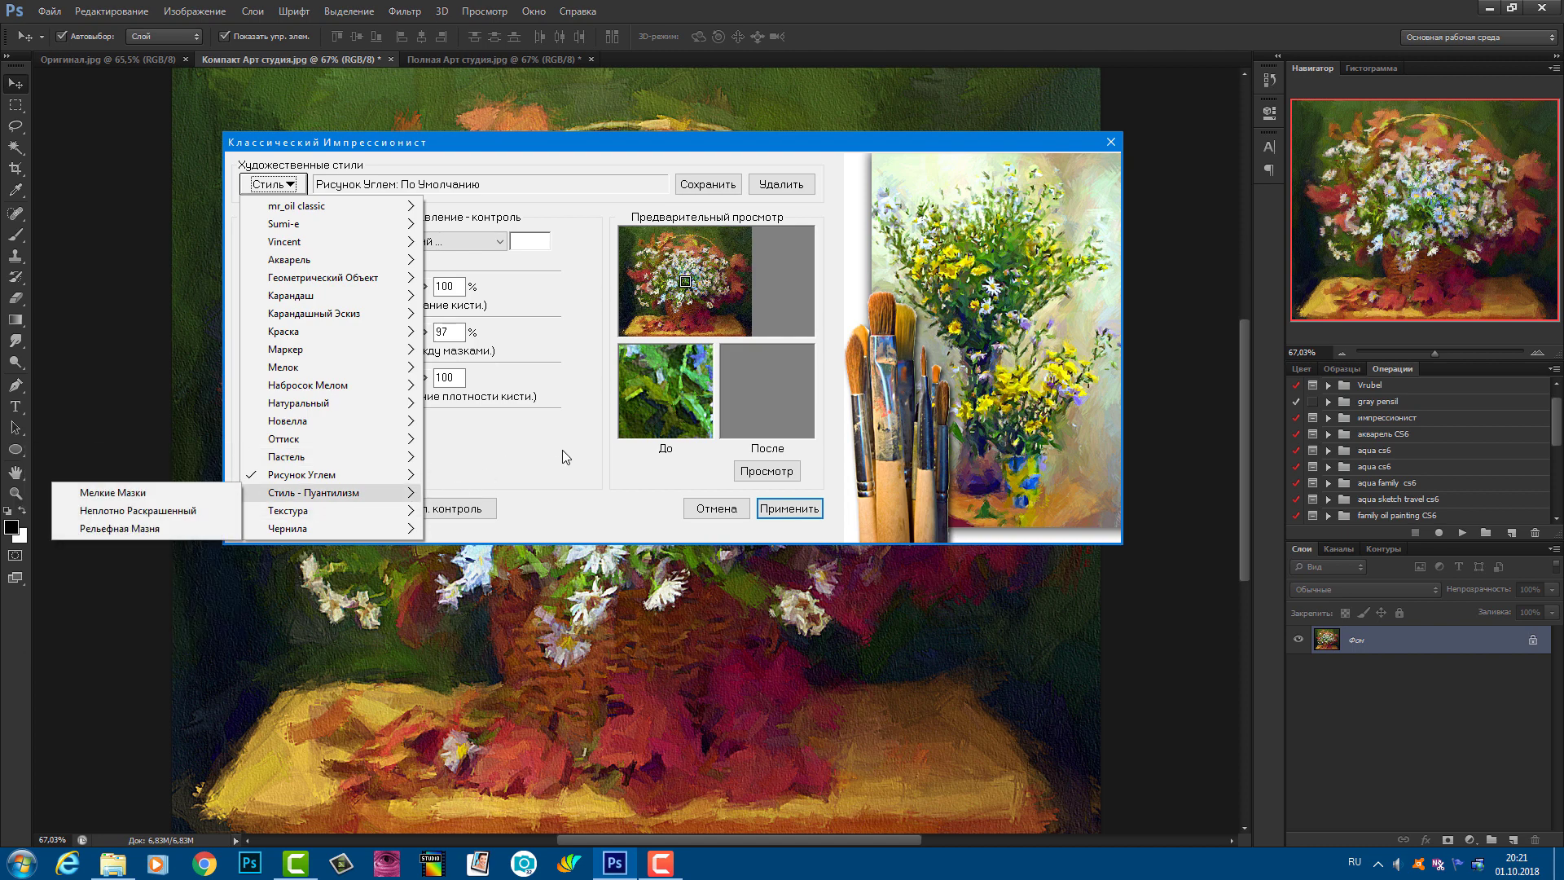
left_click(564, 458)
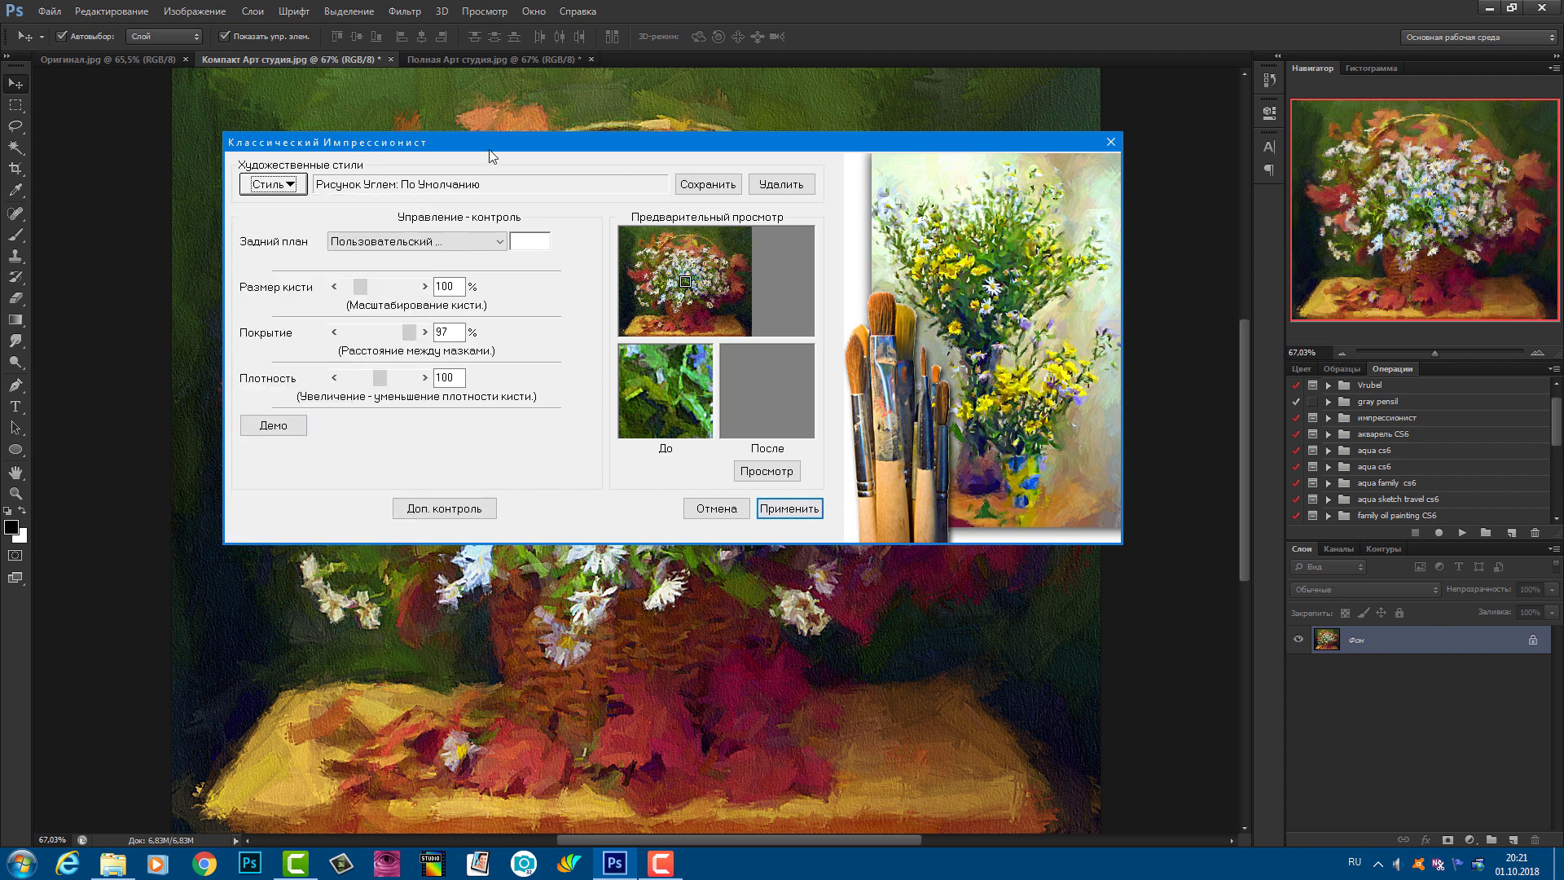
left_click(716, 508)
Open the Масло filter from the Импрессионист set and load style 003 from the mr_oil classic category.
left_click(404, 11)
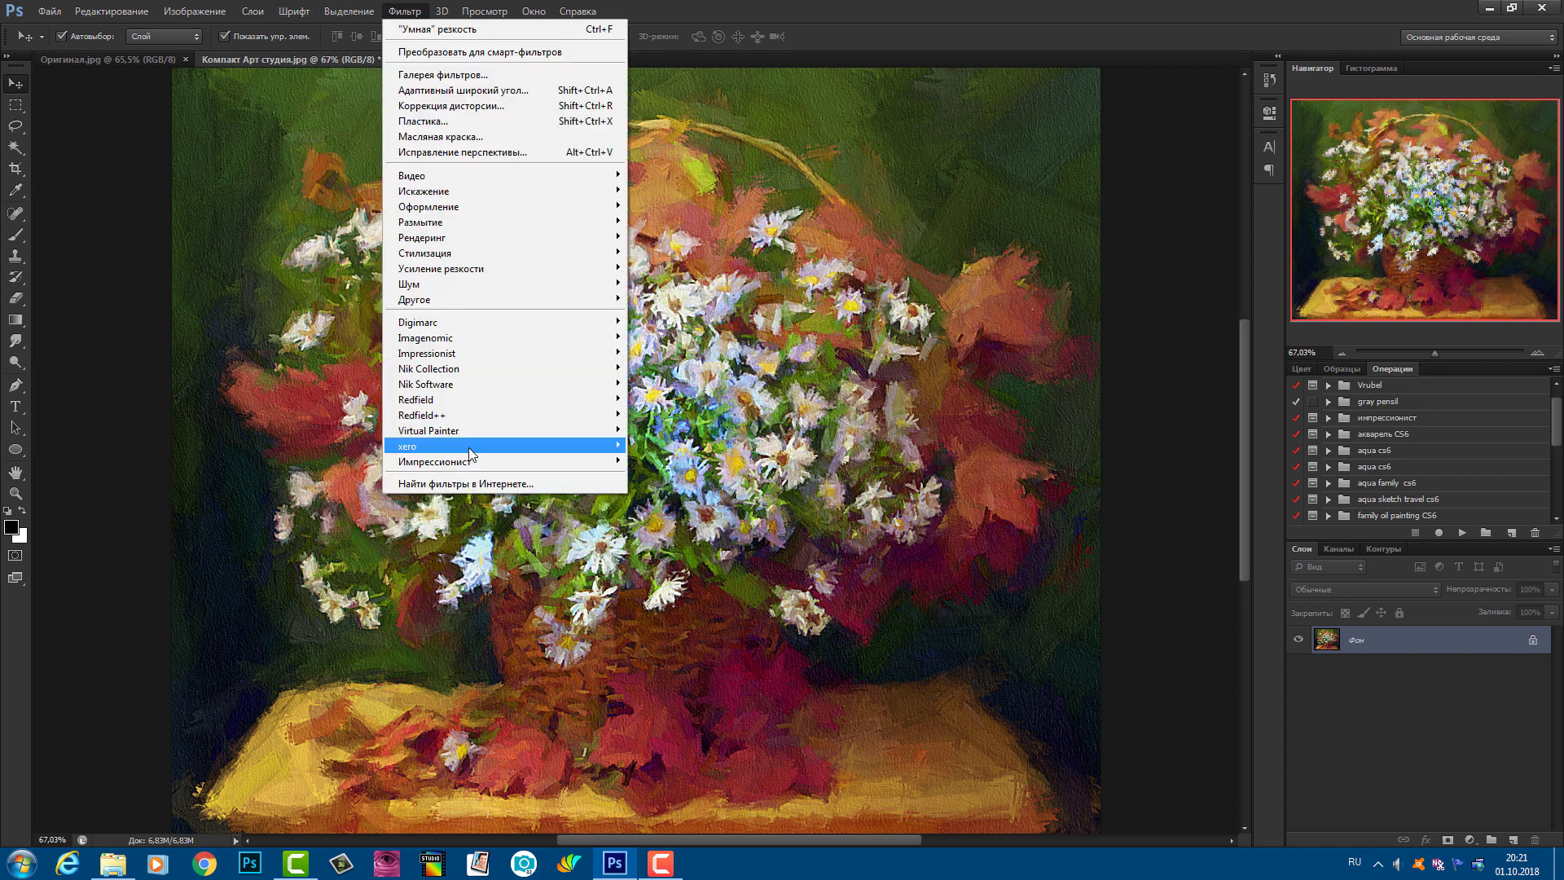
mouse_move(467, 462)
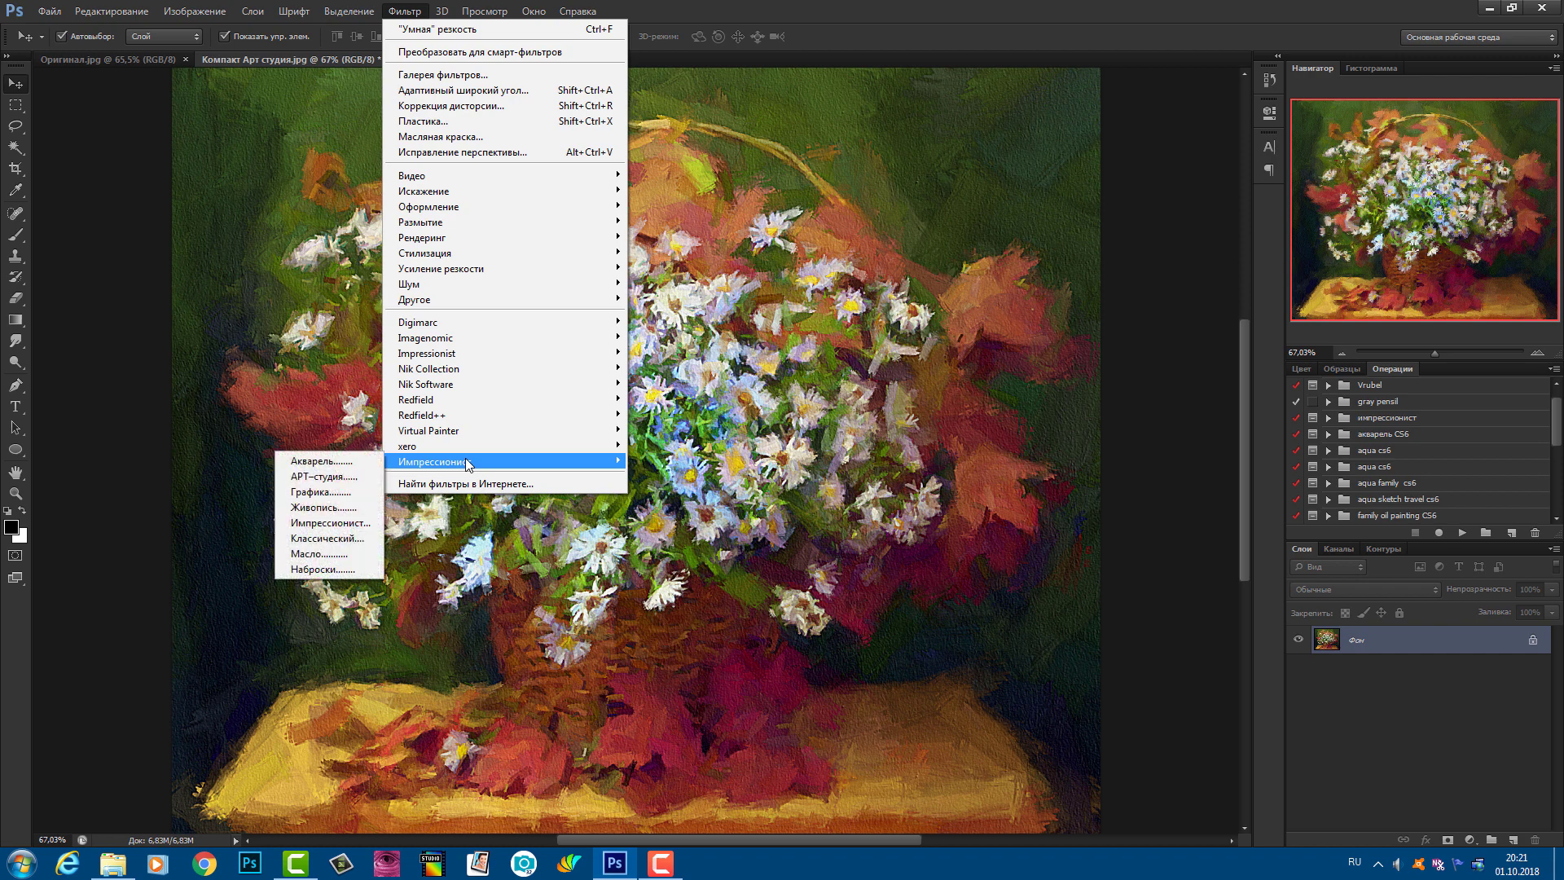
left_click(310, 554)
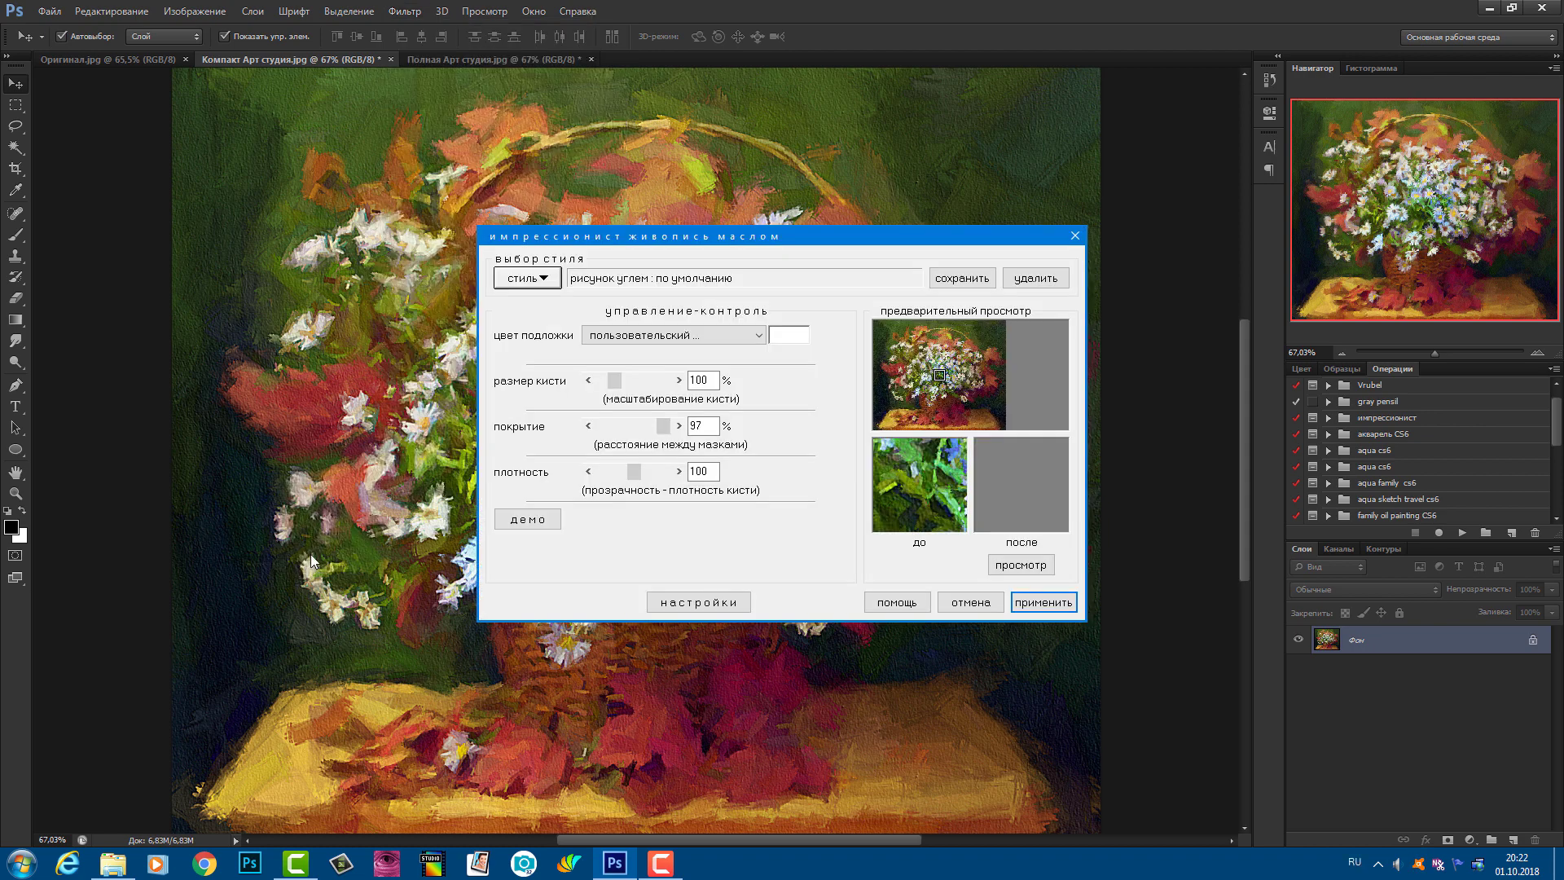
left_click(524, 284)
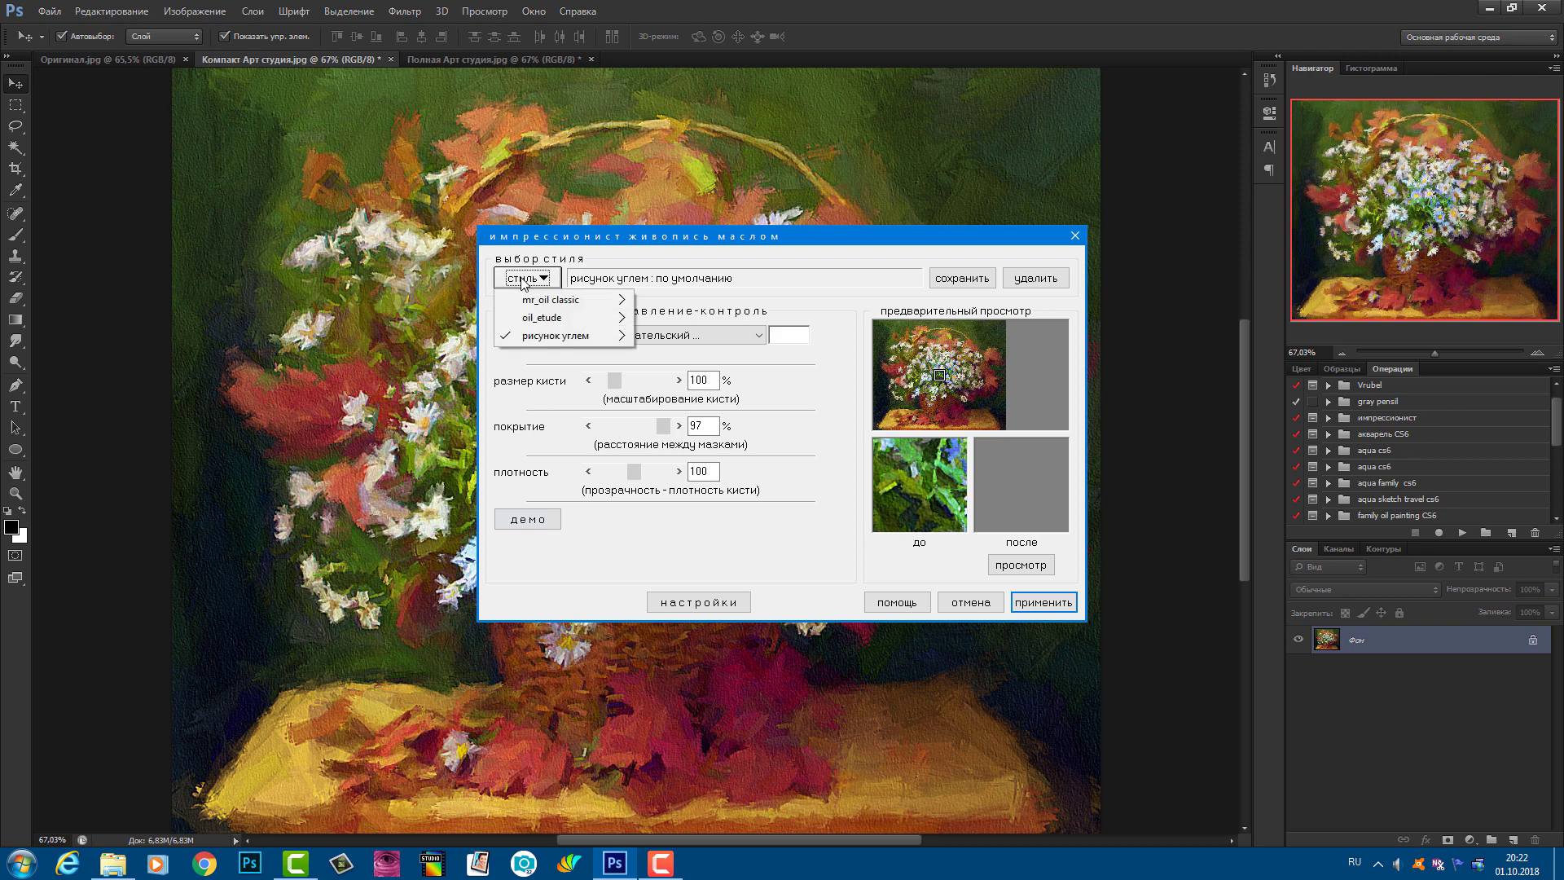
mouse_move(535, 306)
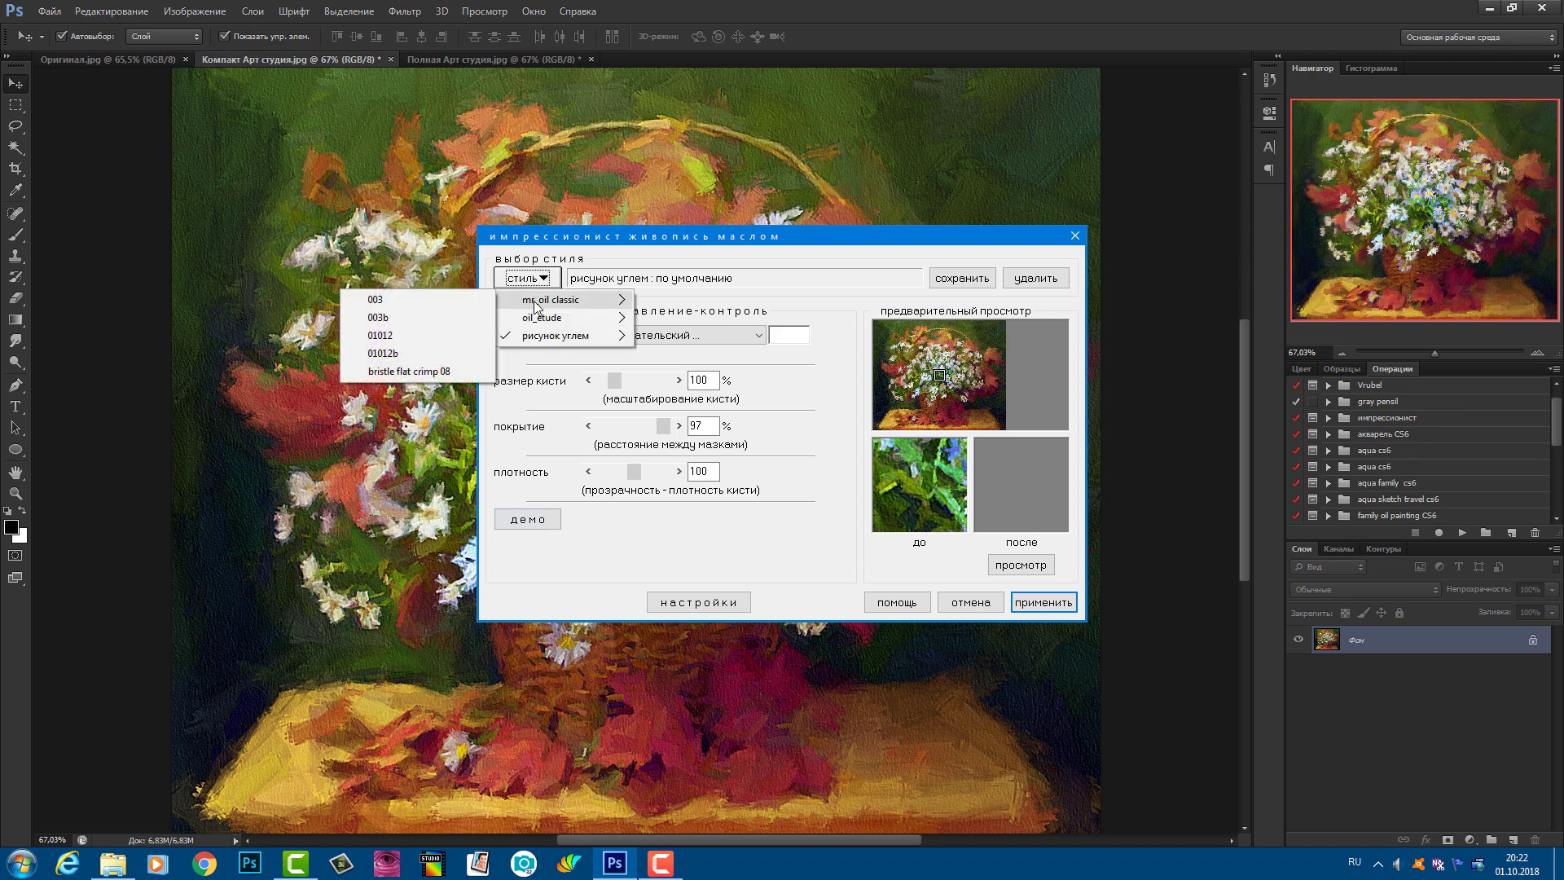
left_click(432, 302)
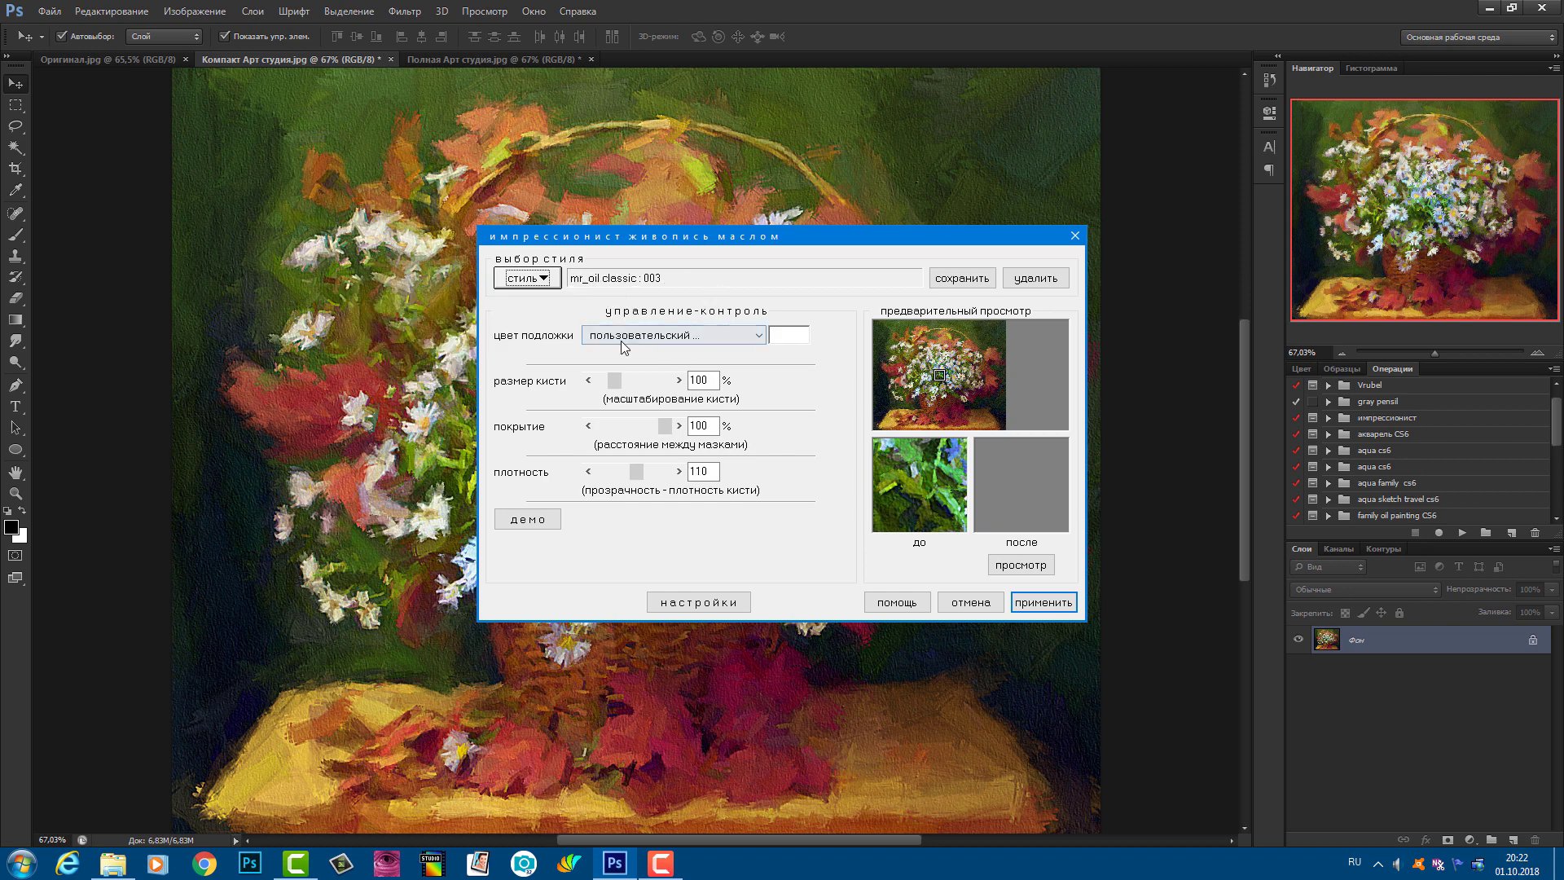
Show the Масло filter's brush and texture settings, and preview the style on a different area of the image.
left_click(592, 407)
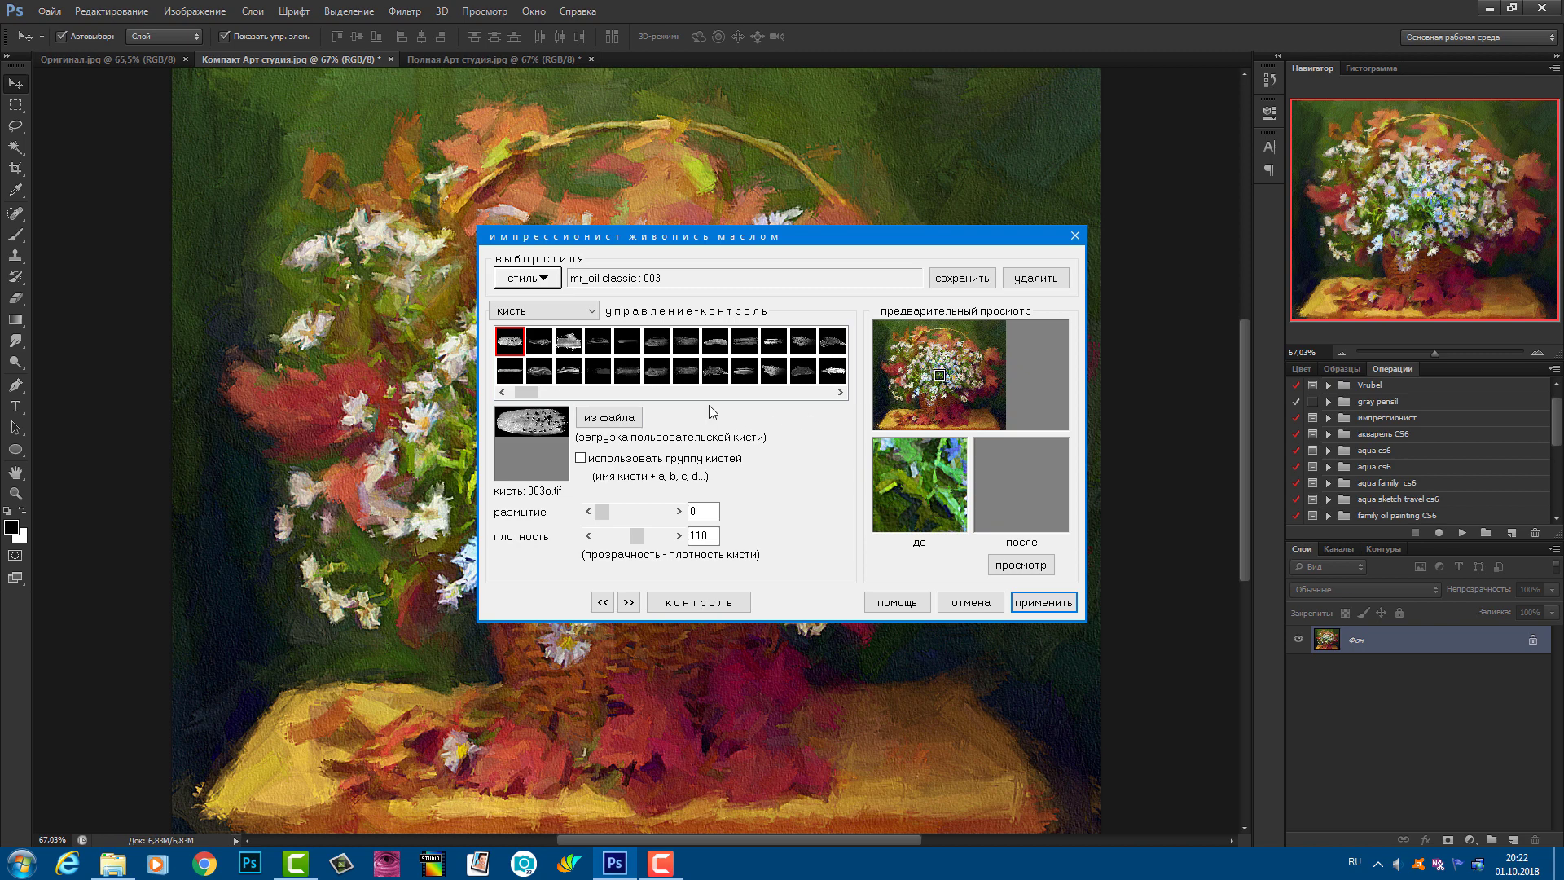
left_click(542, 314)
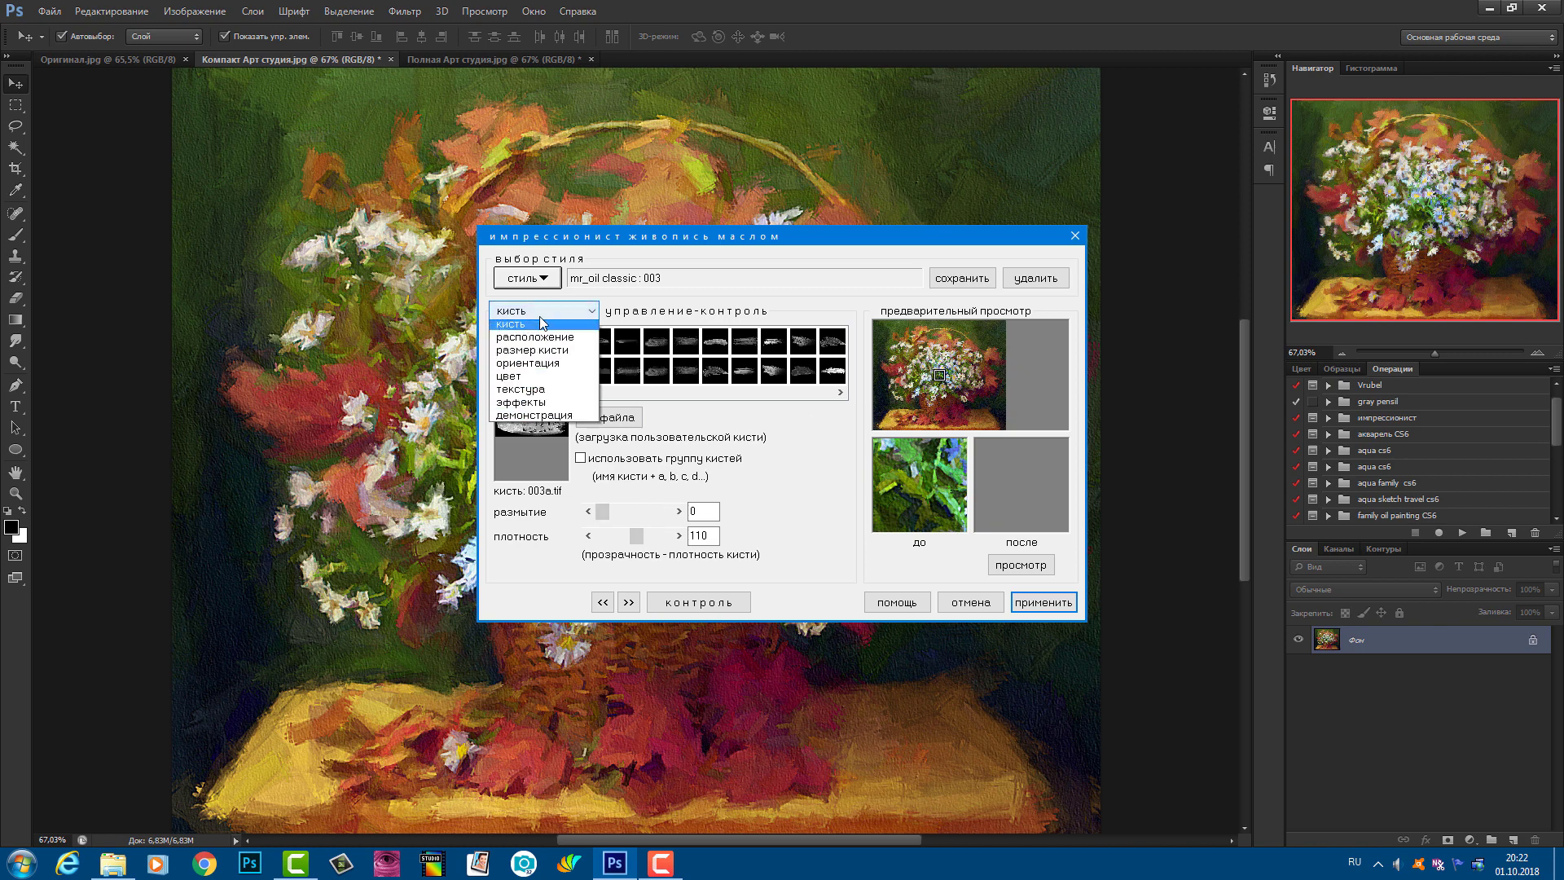
left_click(531, 390)
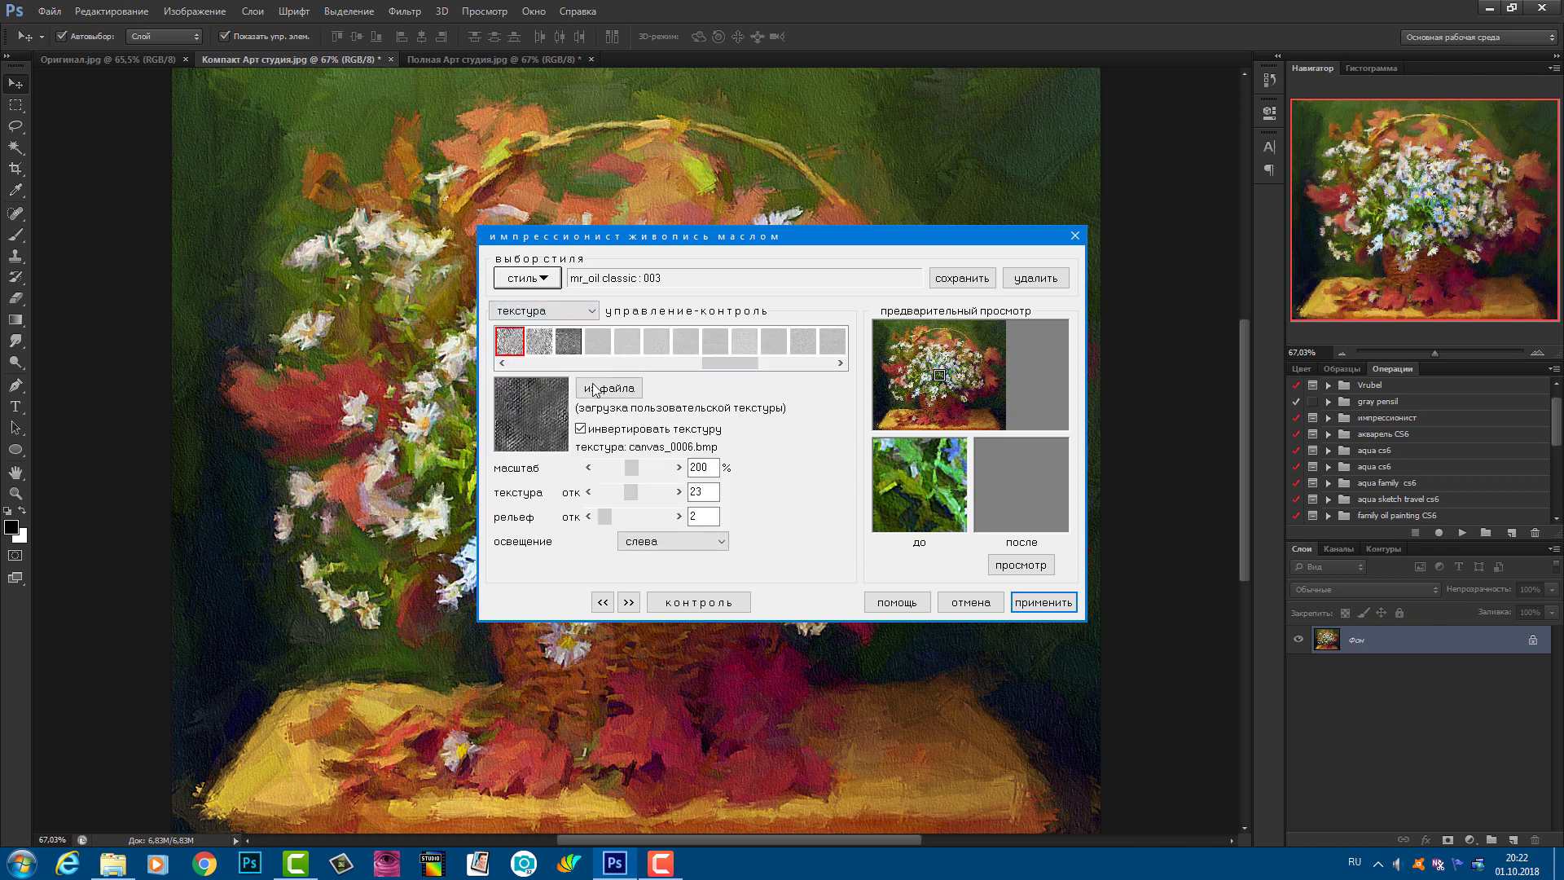
left_click_drag(939, 375, 973, 345)
left_click(1020, 564)
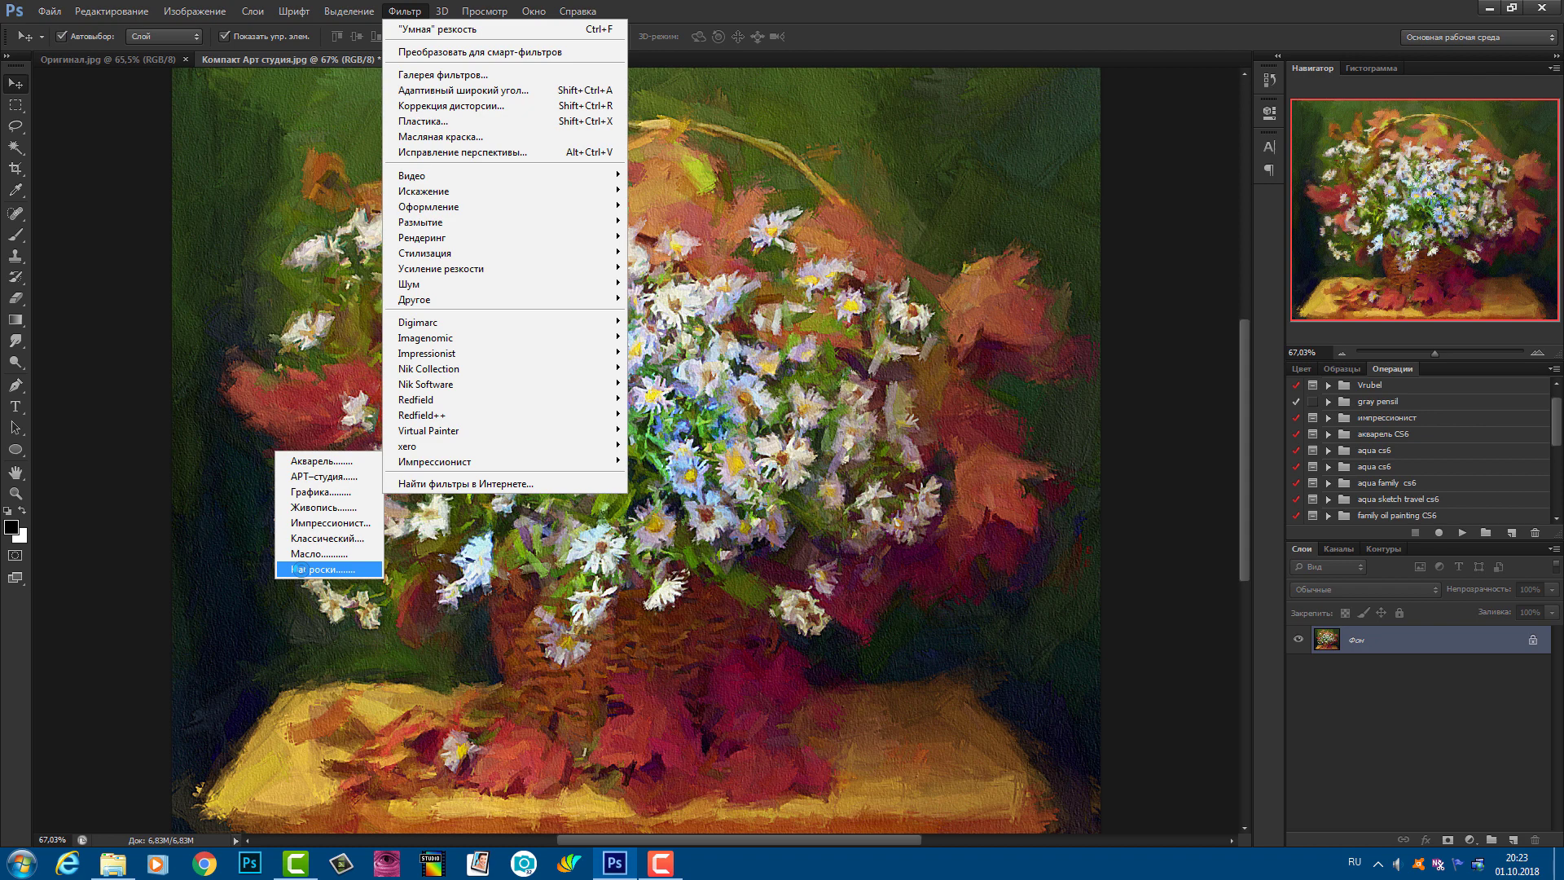
Open the Наброски filter from the Импрессионист set, look through its style categories, and close it without applying.
left_click(298, 570)
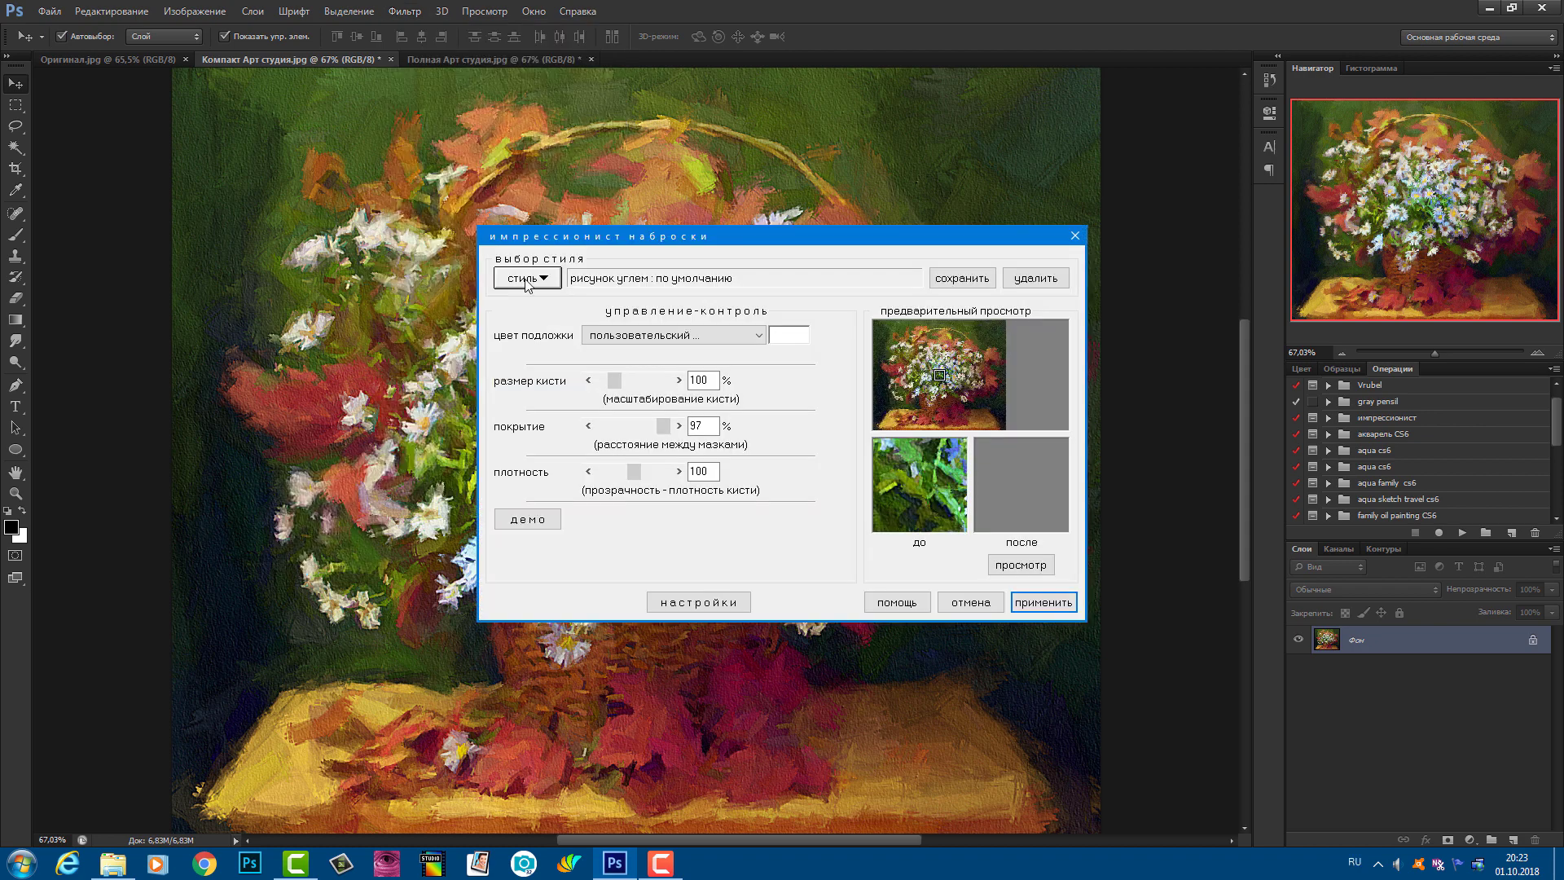
left_click(526, 281)
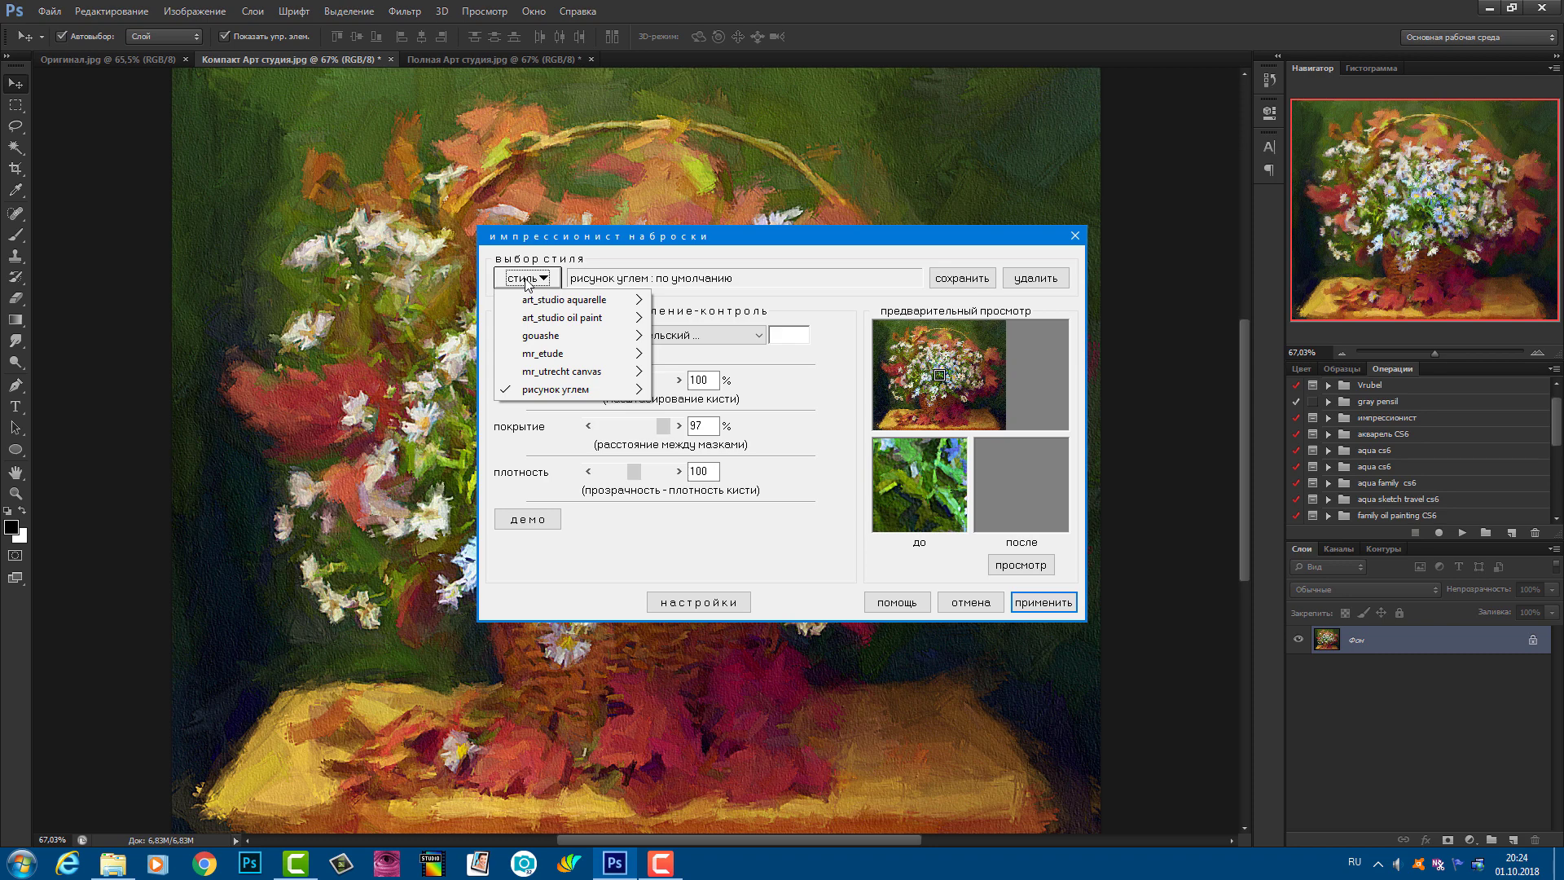
mouse_move(556, 358)
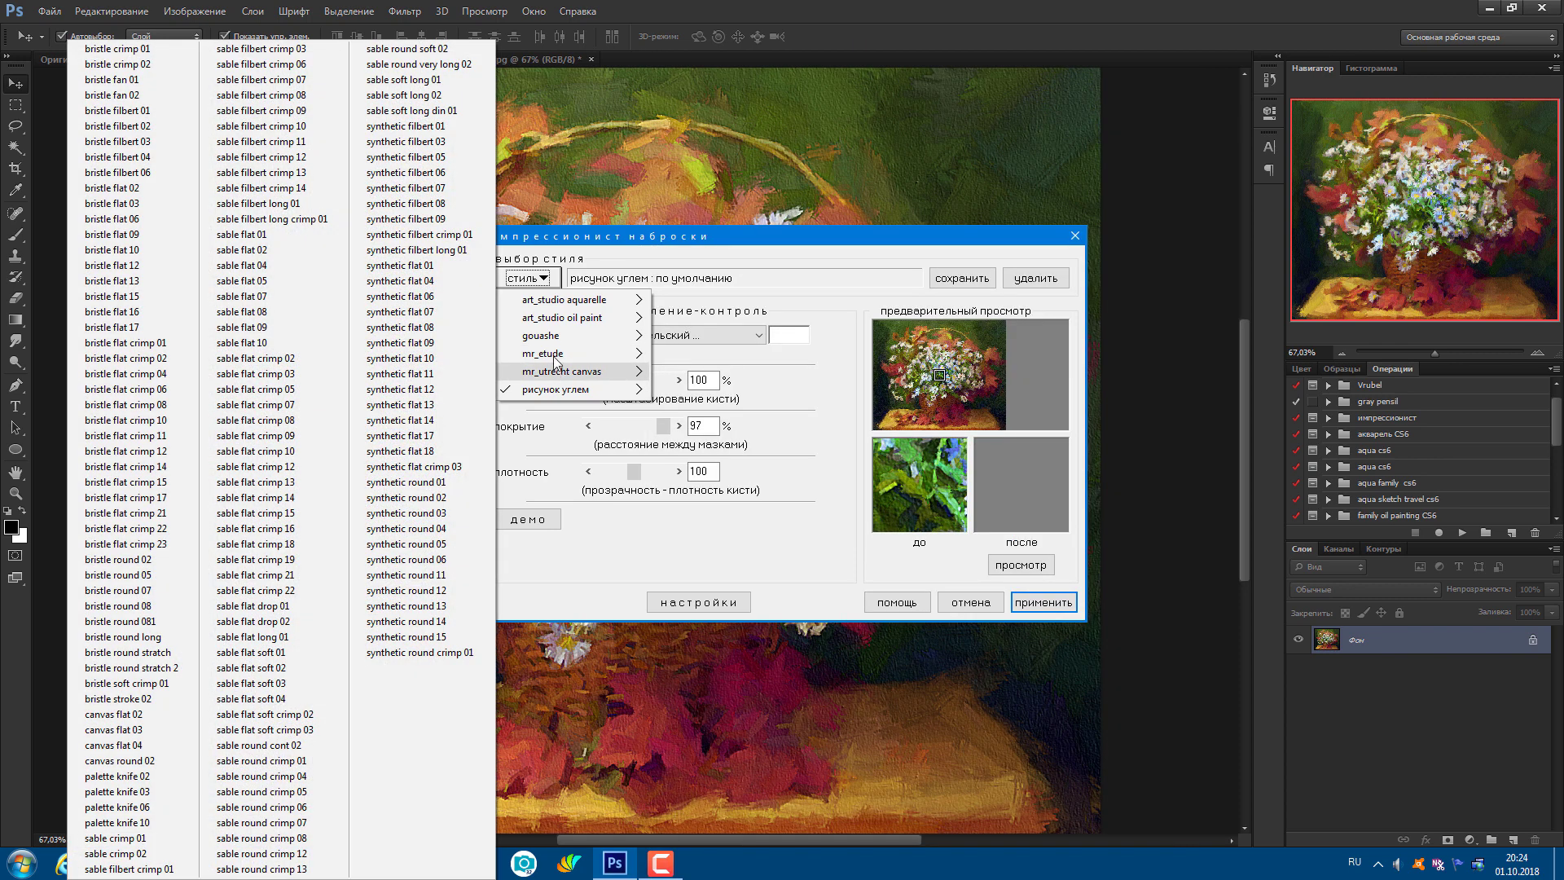
mouse_move(548, 320)
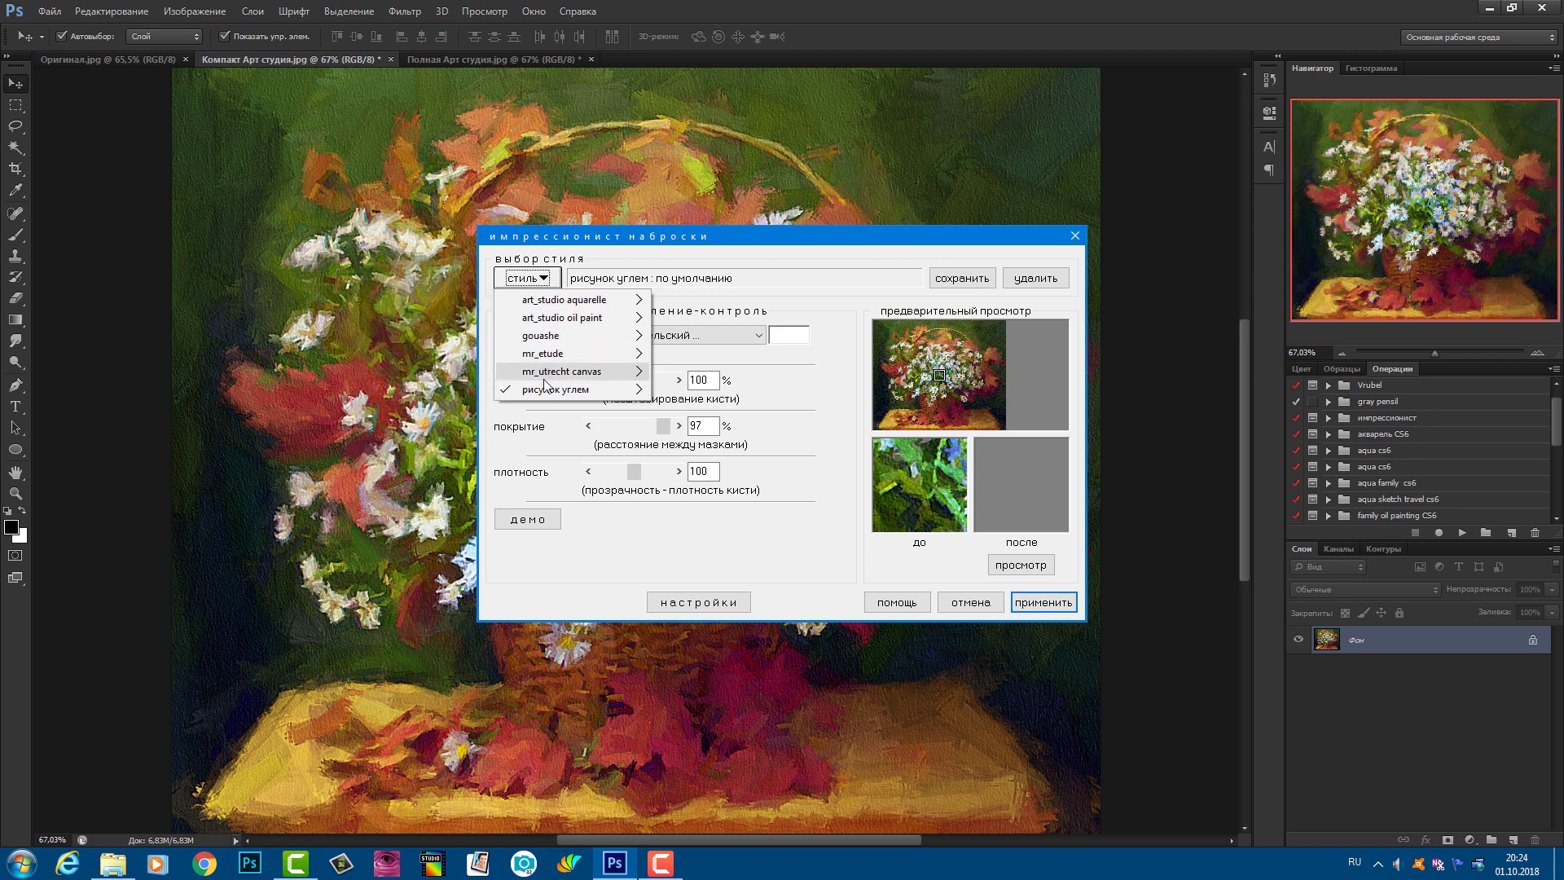
left_click(728, 255)
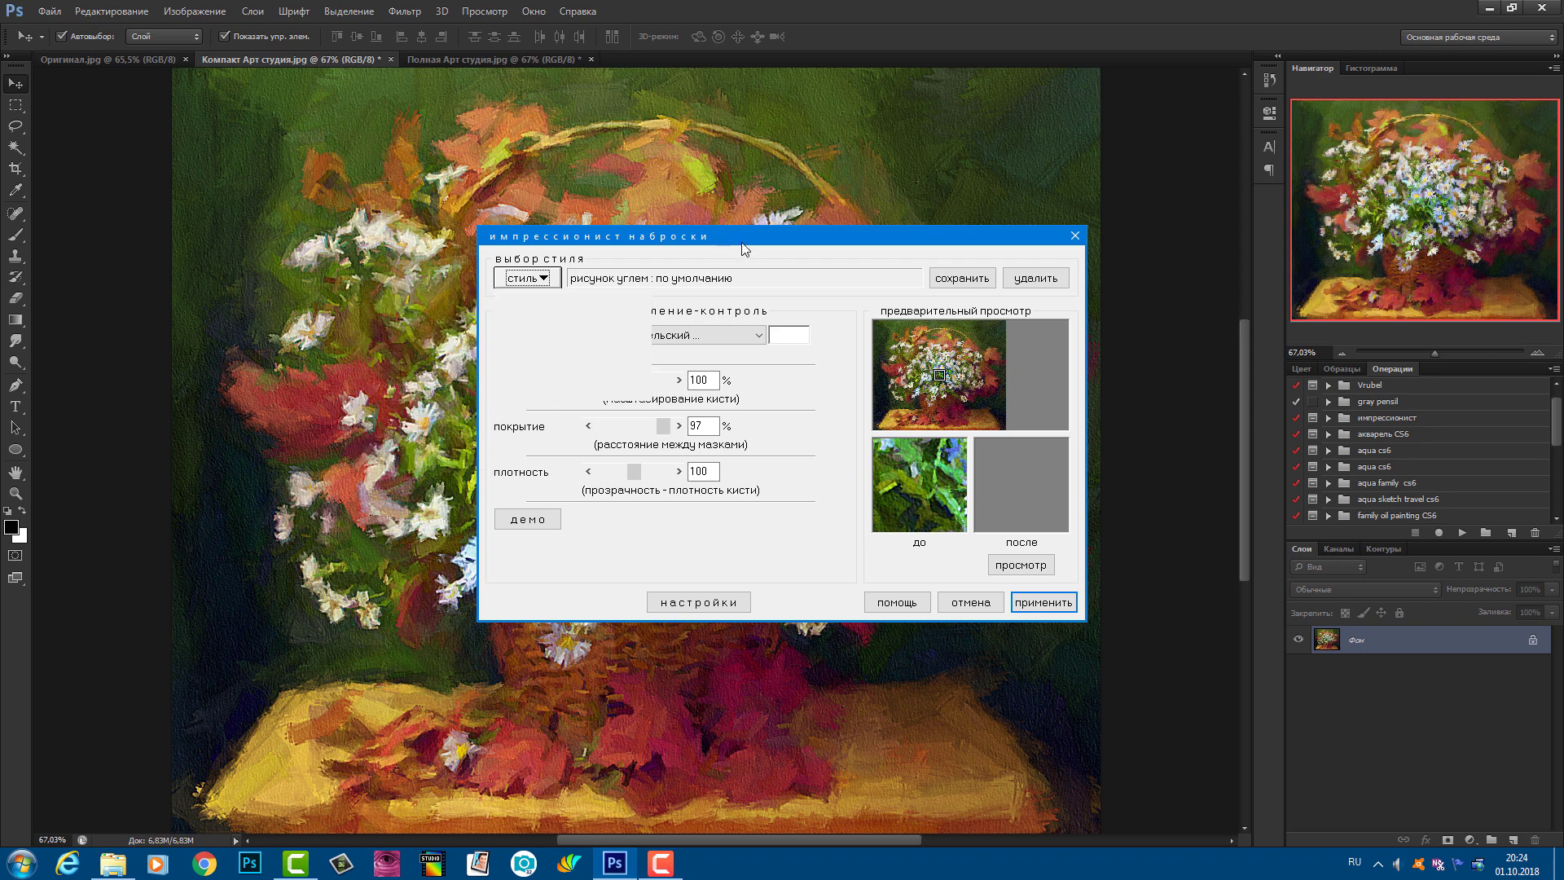
left_click(971, 602)
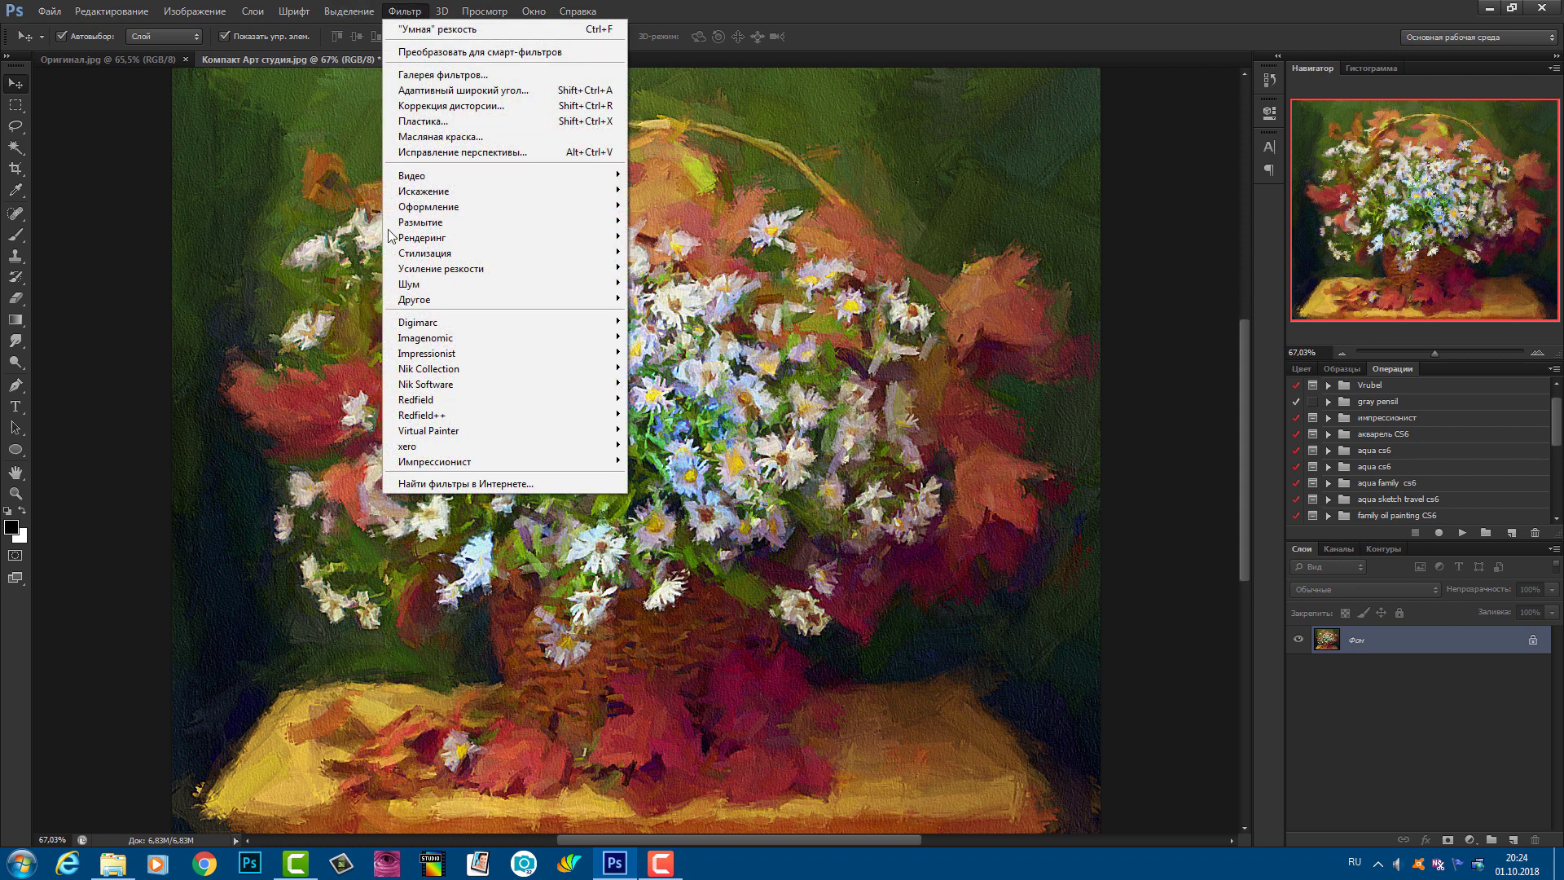
Compare the filter lists of the Russian Импрессионист group and the English Impressionist group.
mouse_move(456, 465)
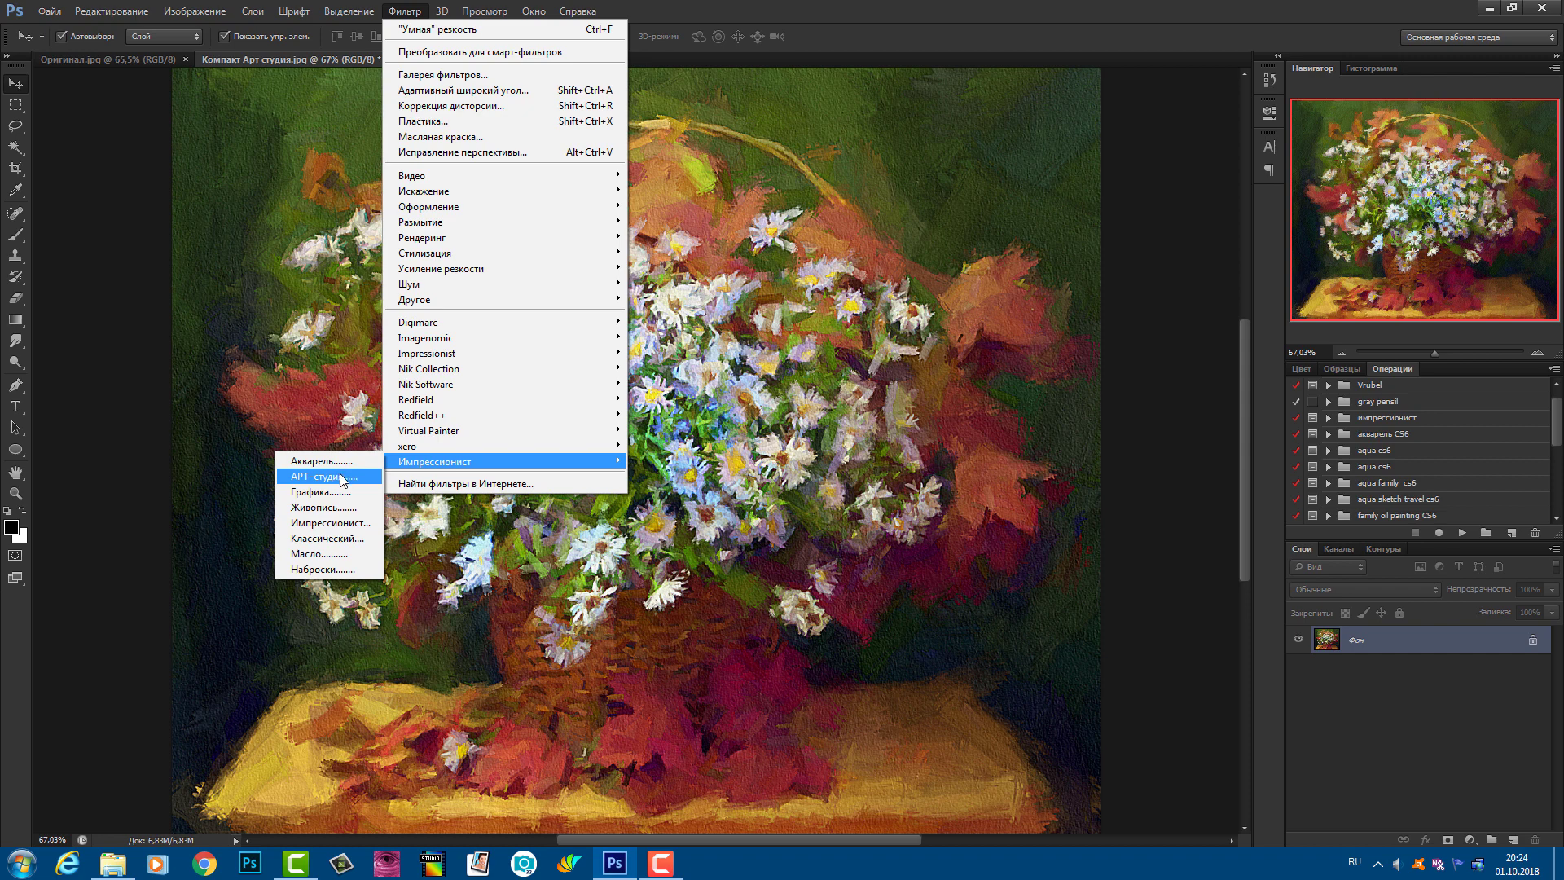
mouse_move(416, 361)
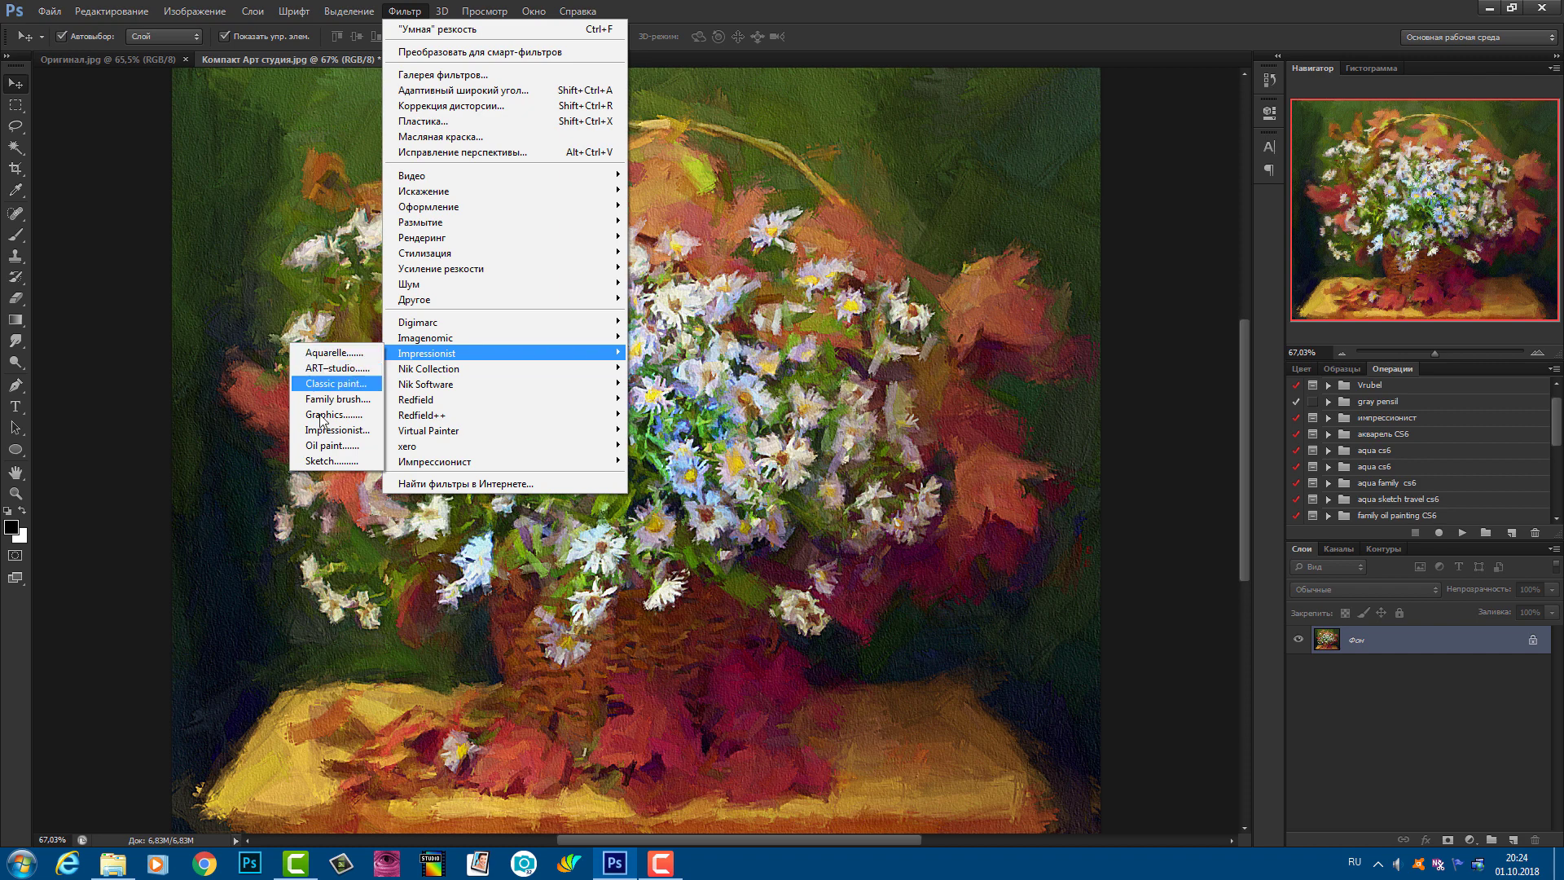
left_click(731, 13)
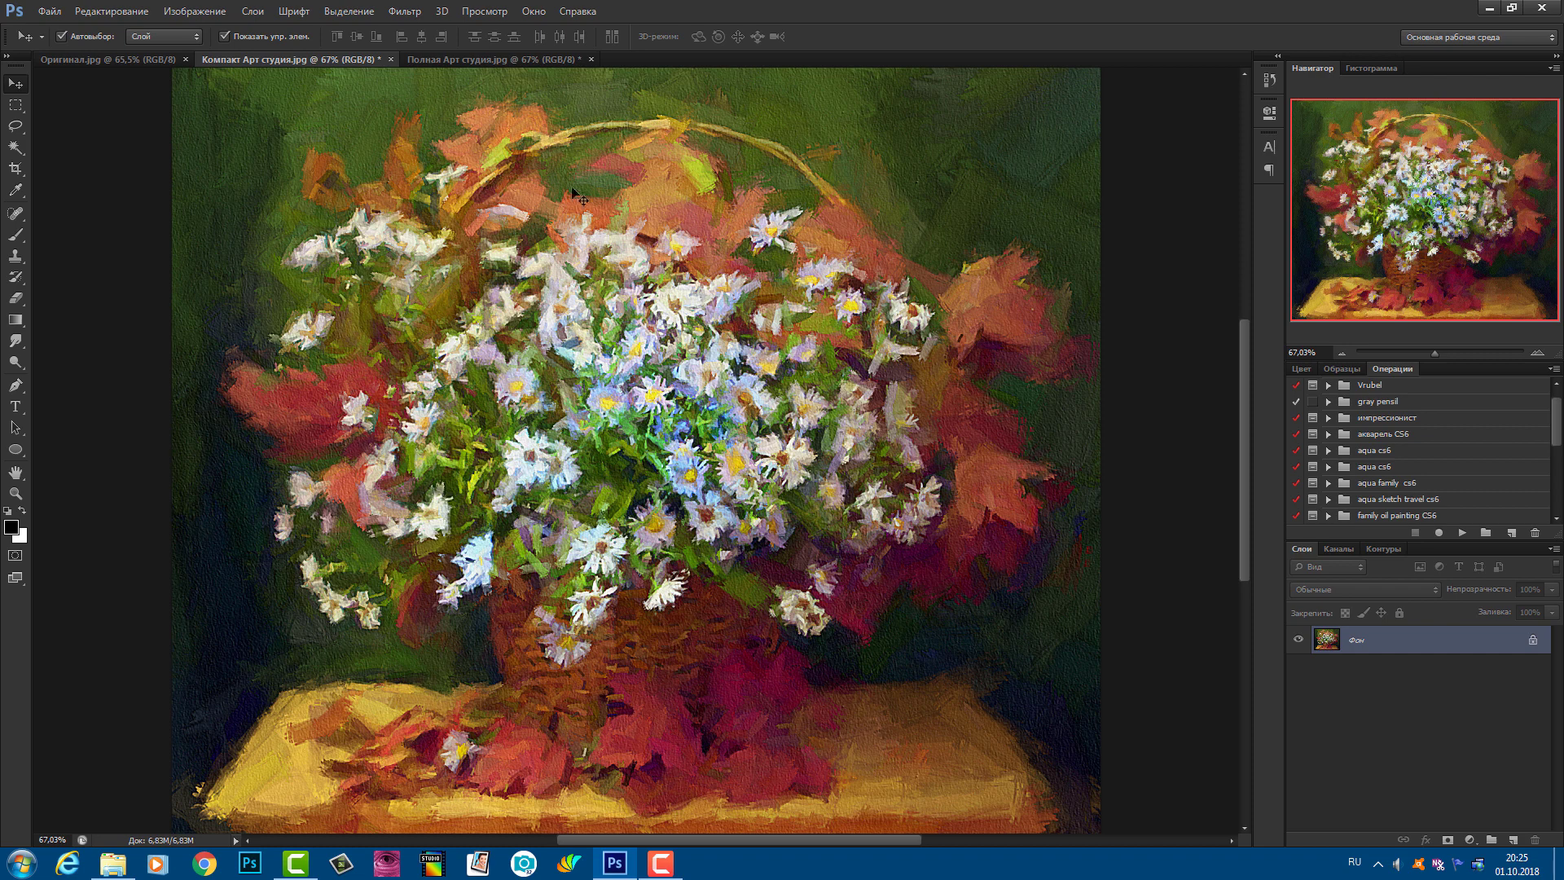
Switch to the Impress family ru folder in File Explorer, browse the brush images in Custom brushes, and return to the parent folder.
left_click(1487, 10)
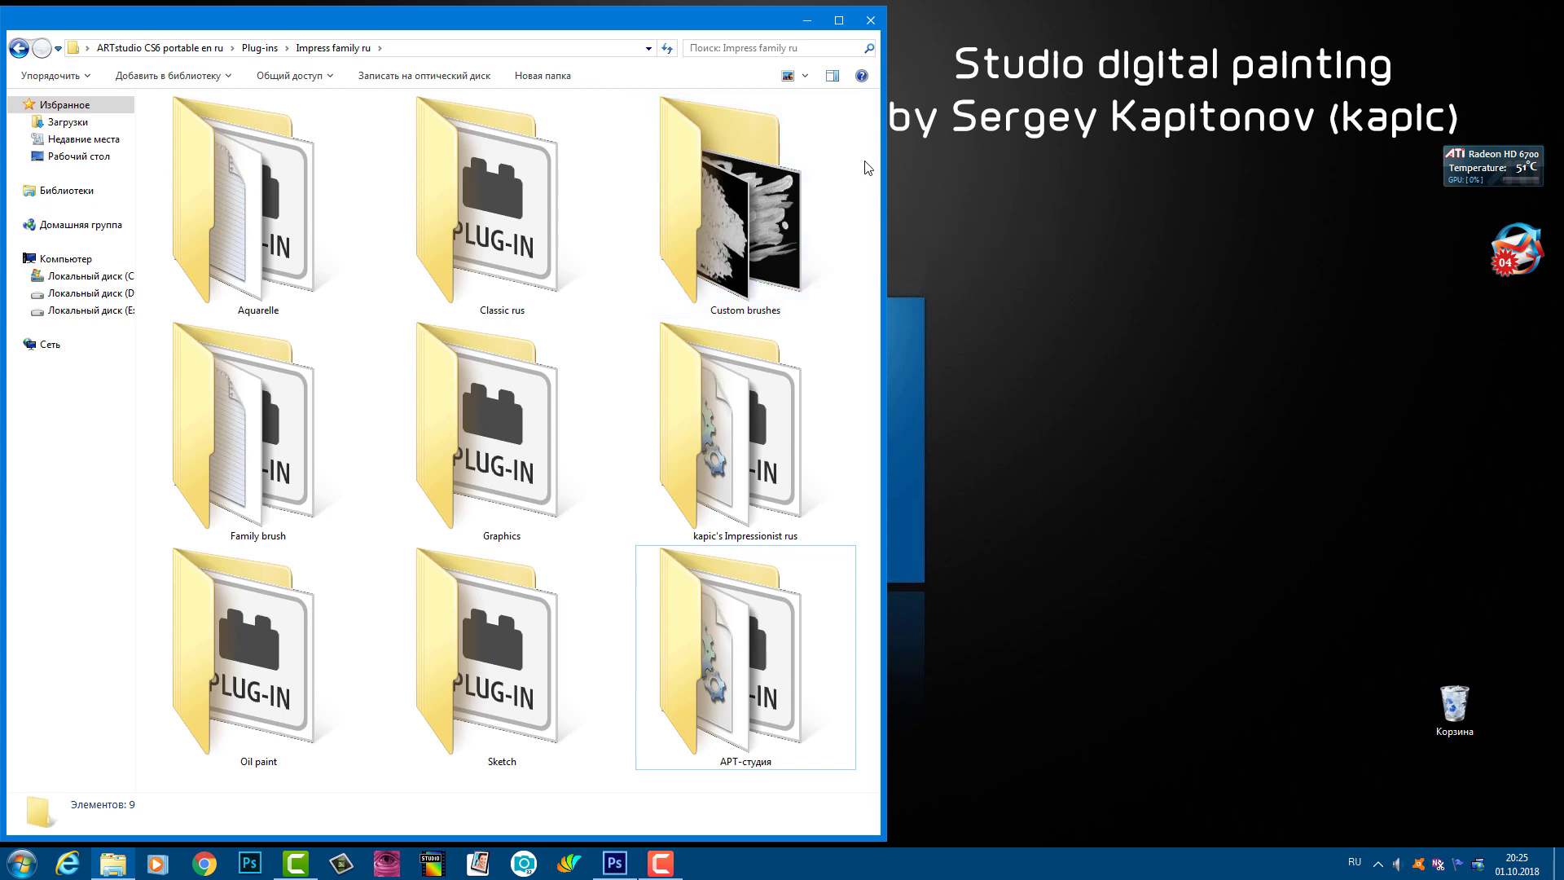
mouse_move(713, 194)
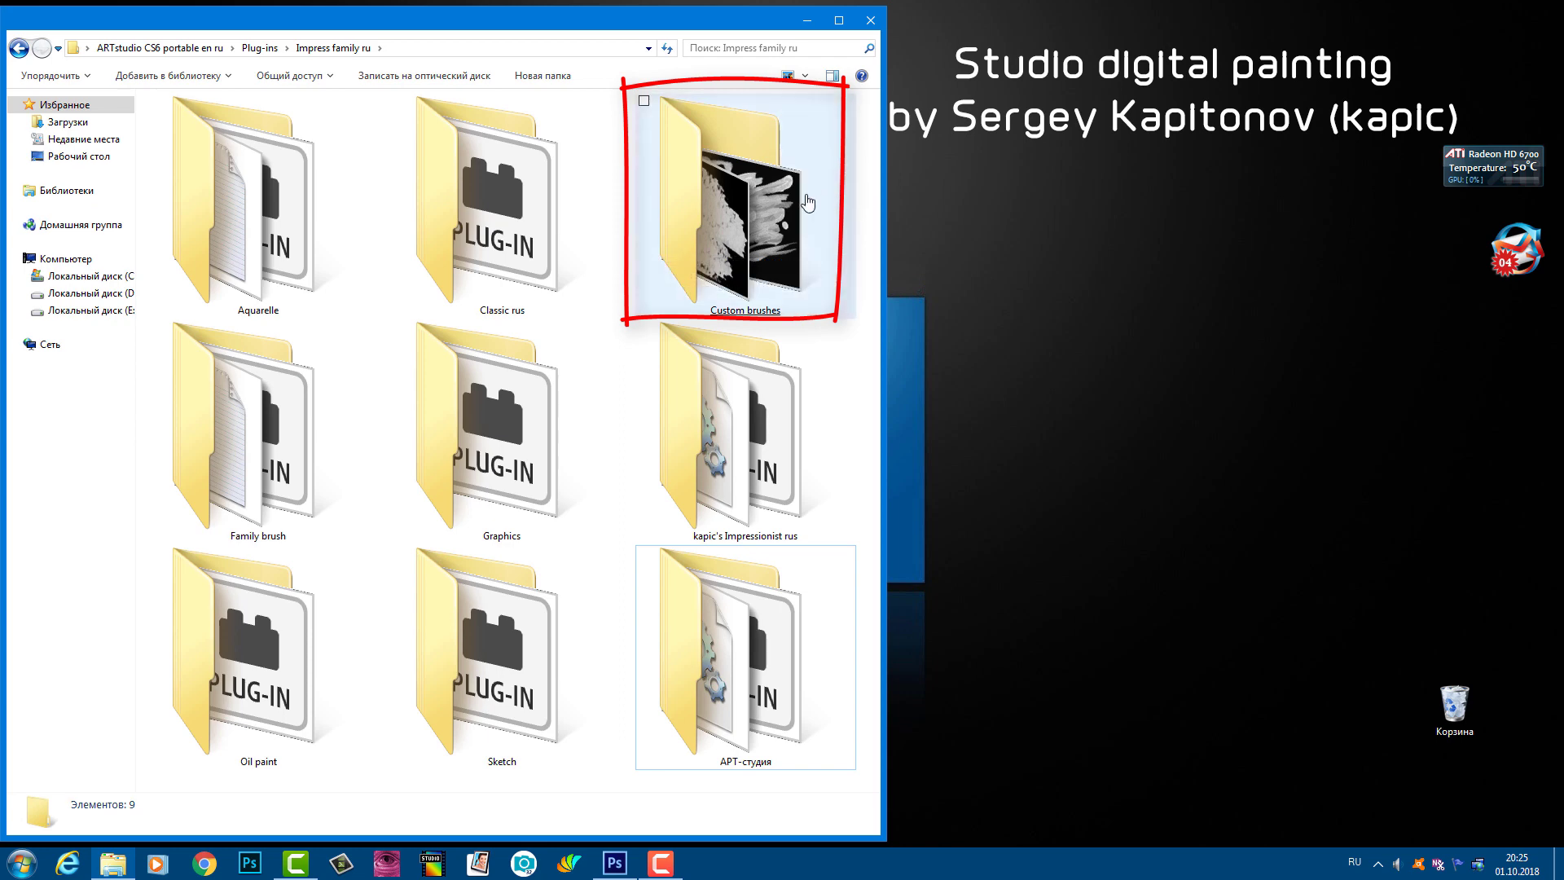
mouse_move(727, 224)
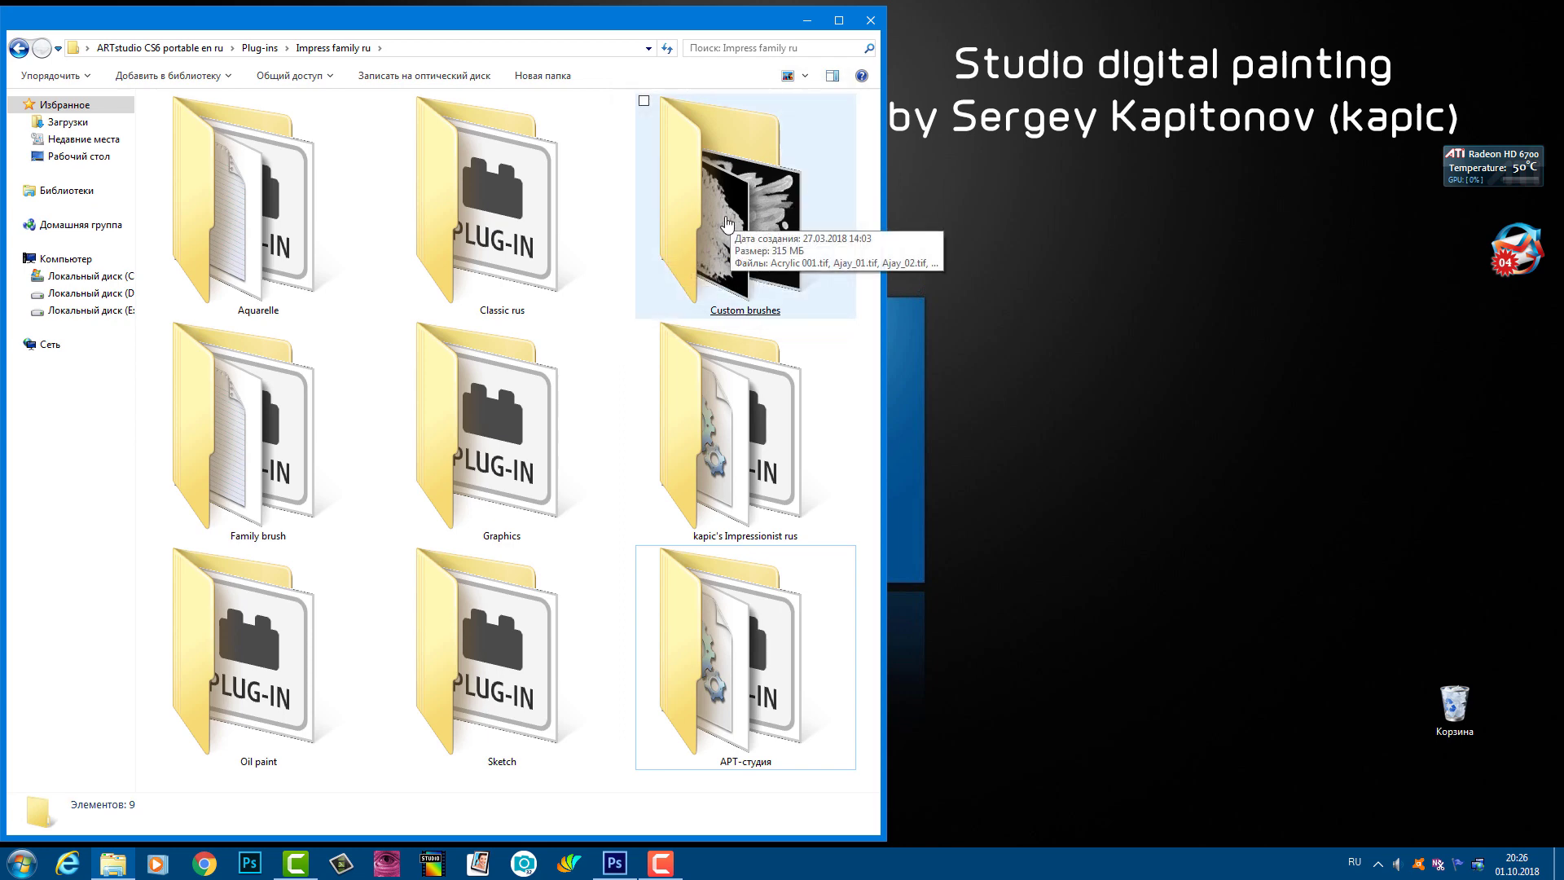
double_click(728, 224)
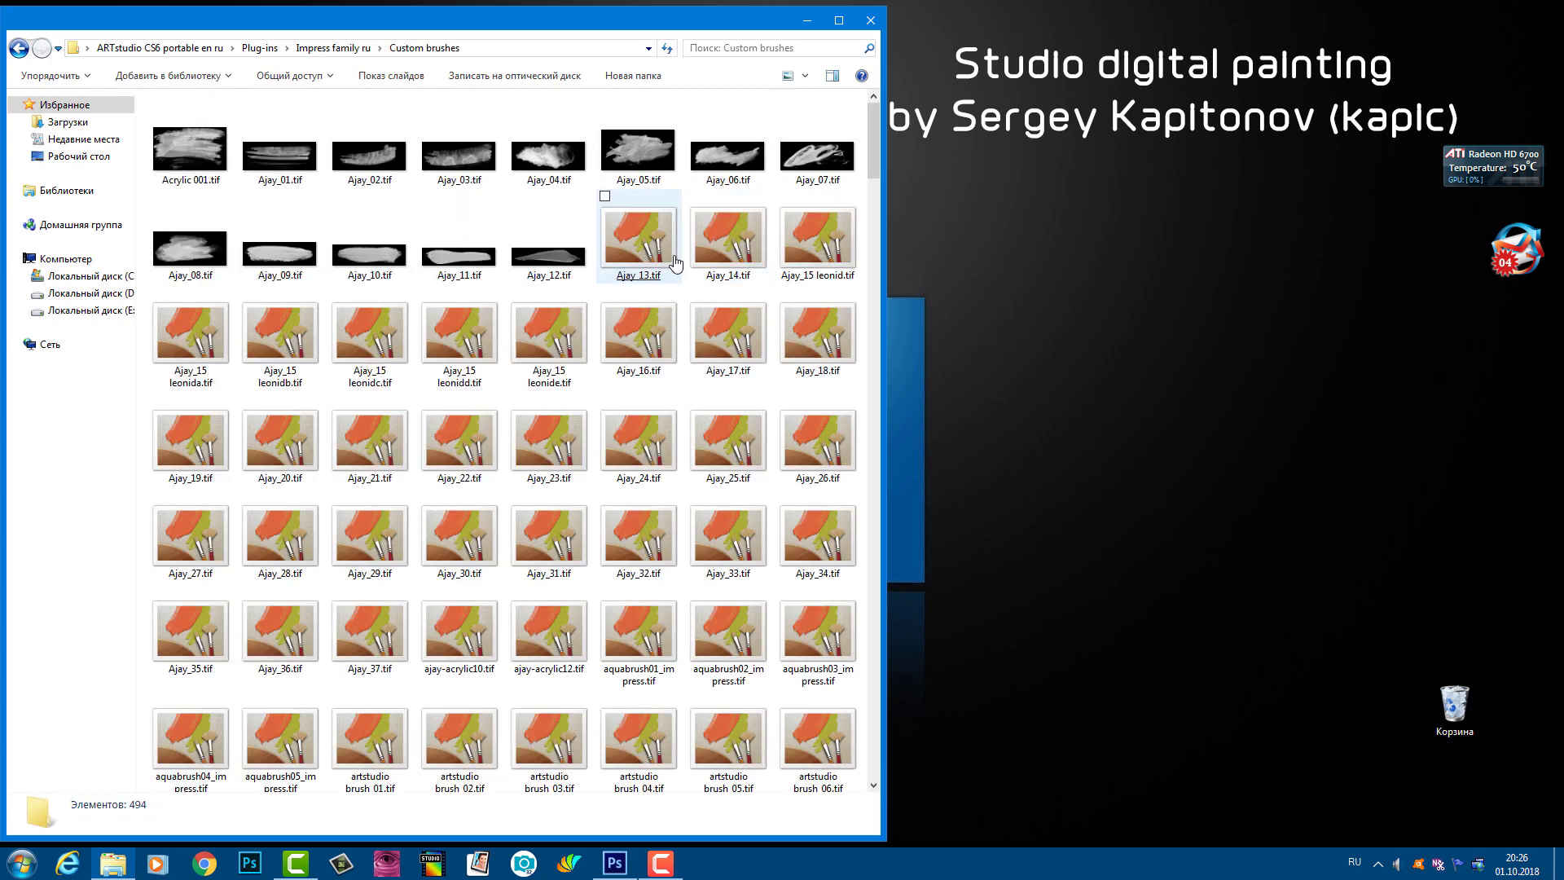
scroll(675, 261, "down", 10)
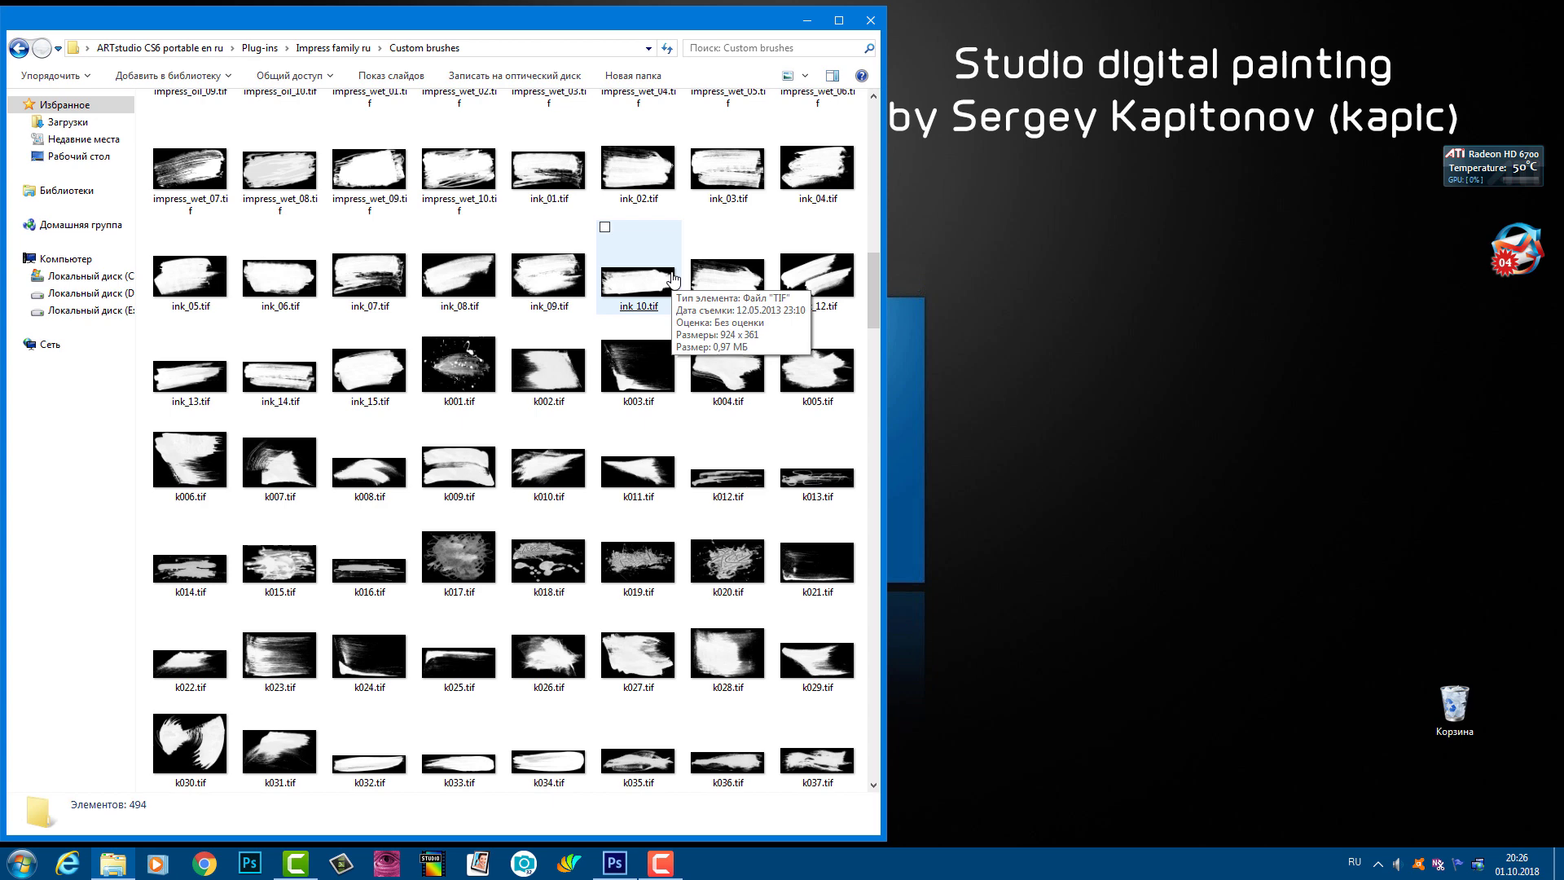
scroll(643, 307, "down", 3)
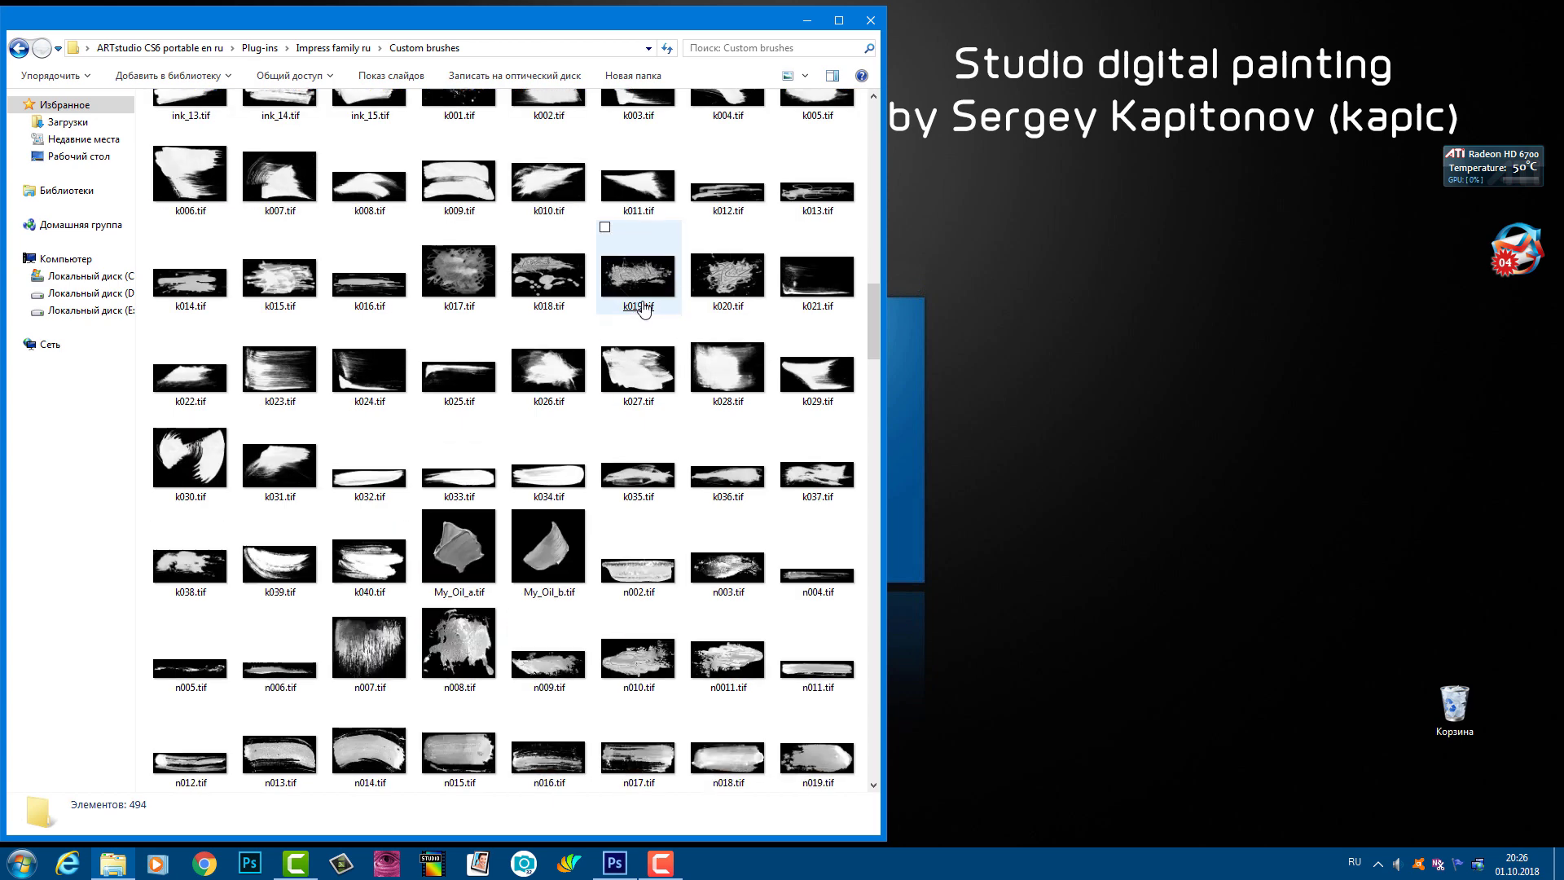
mouse_move(643, 330)
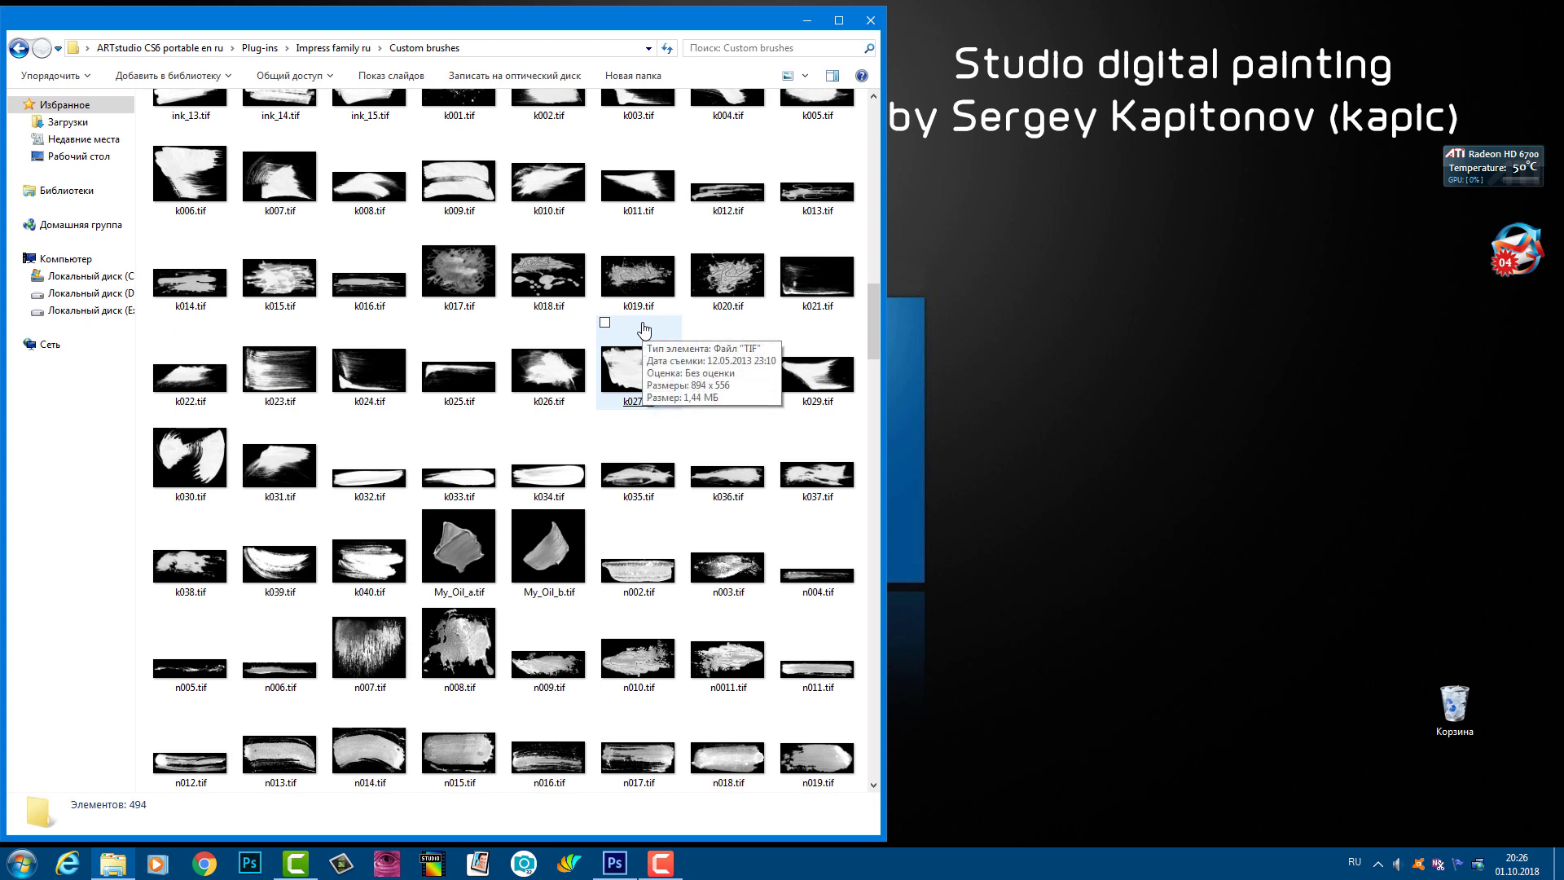
scroll(644, 329, "down", 20)
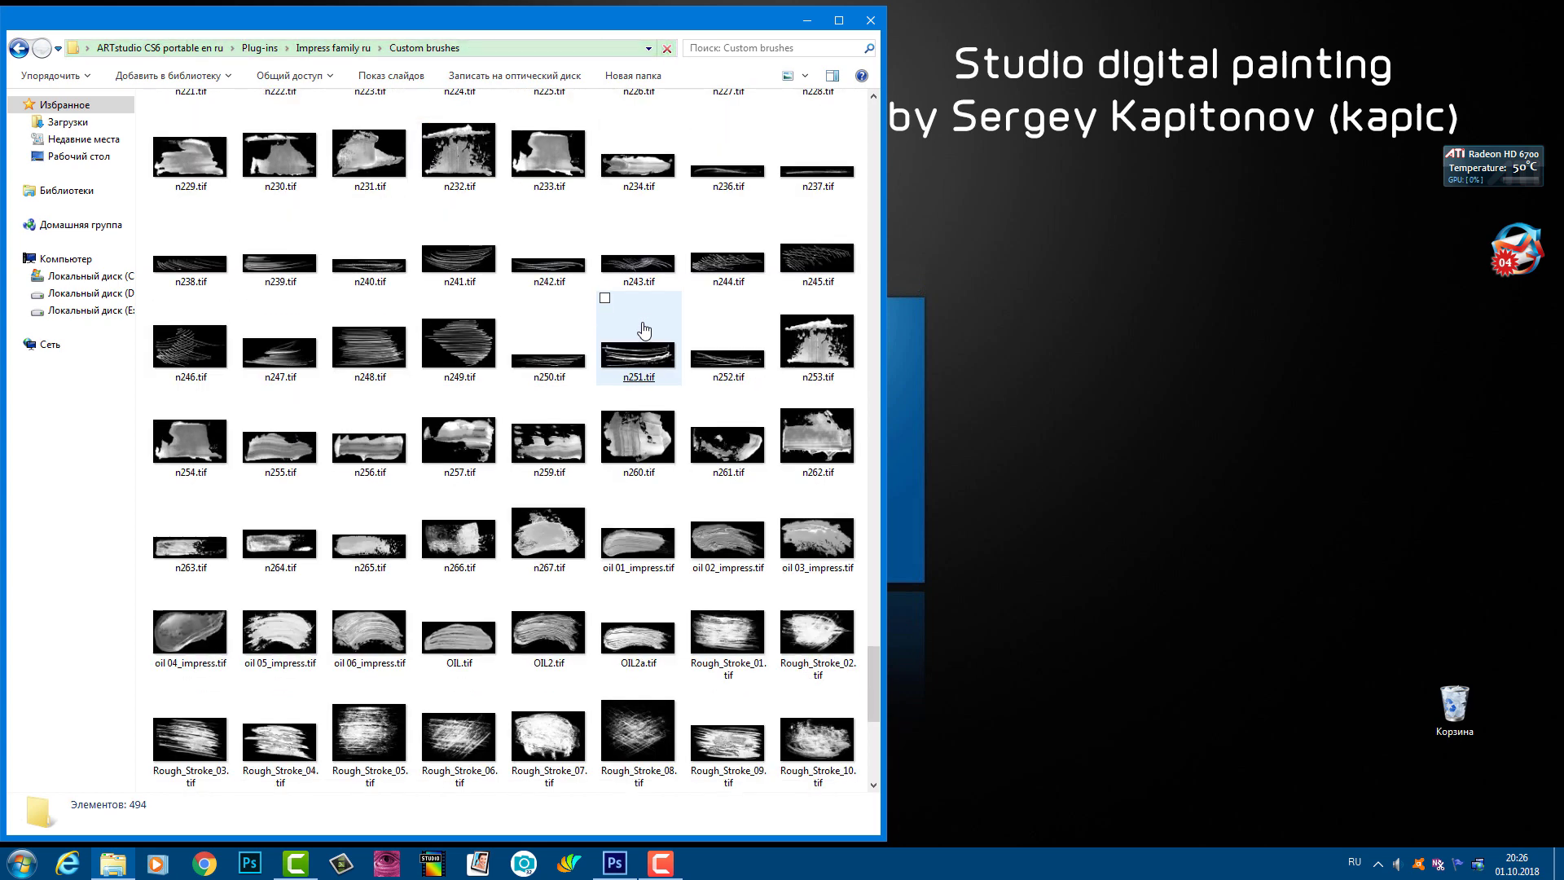
scroll(644, 329, "down", 3)
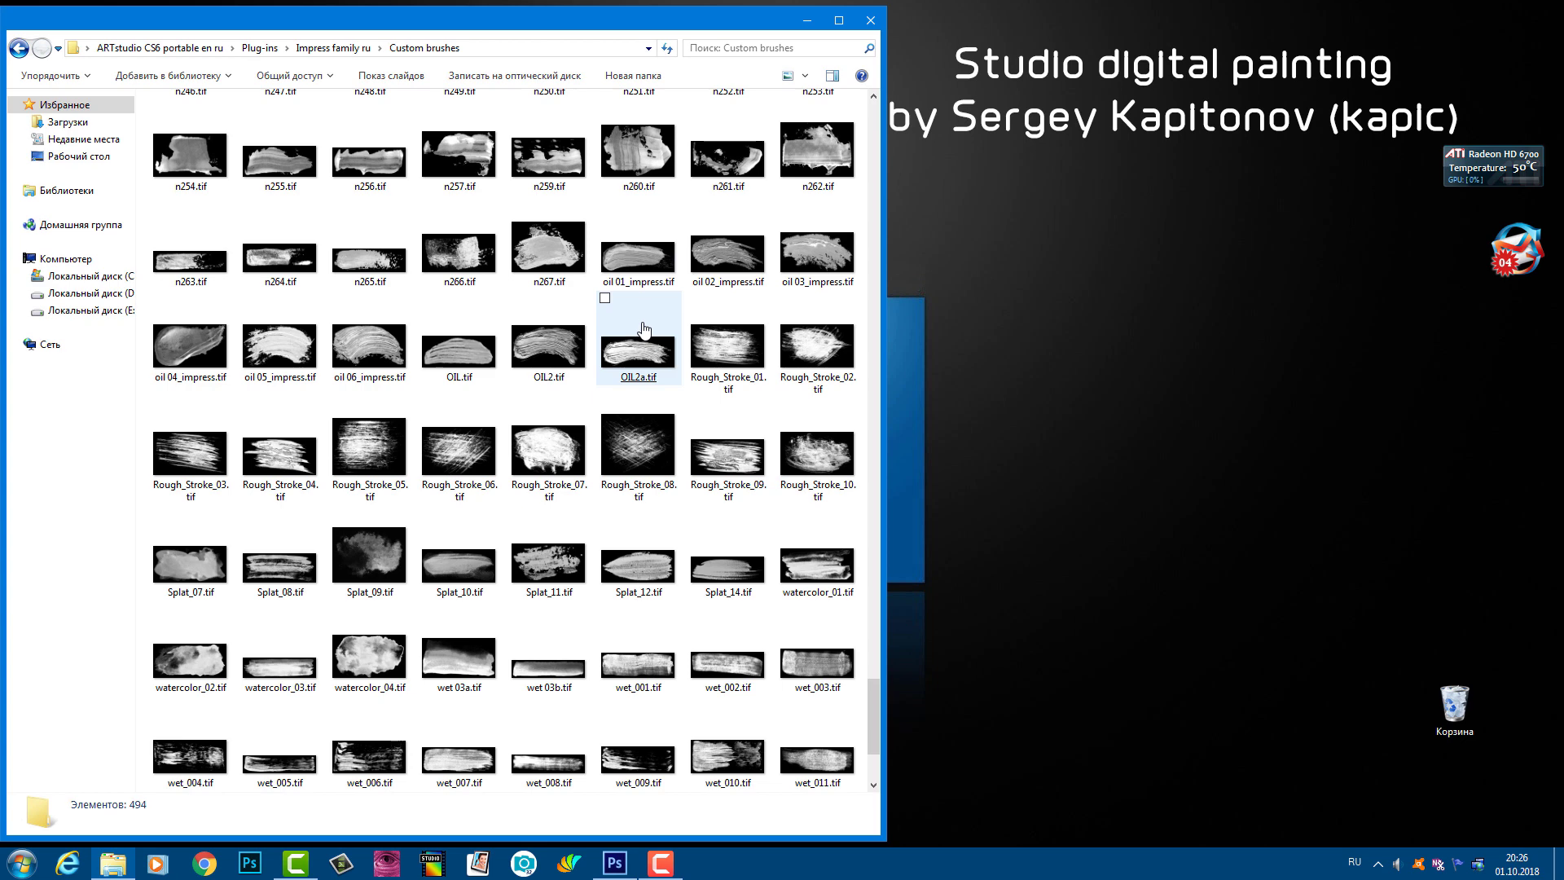
scroll(644, 329, "down", 2)
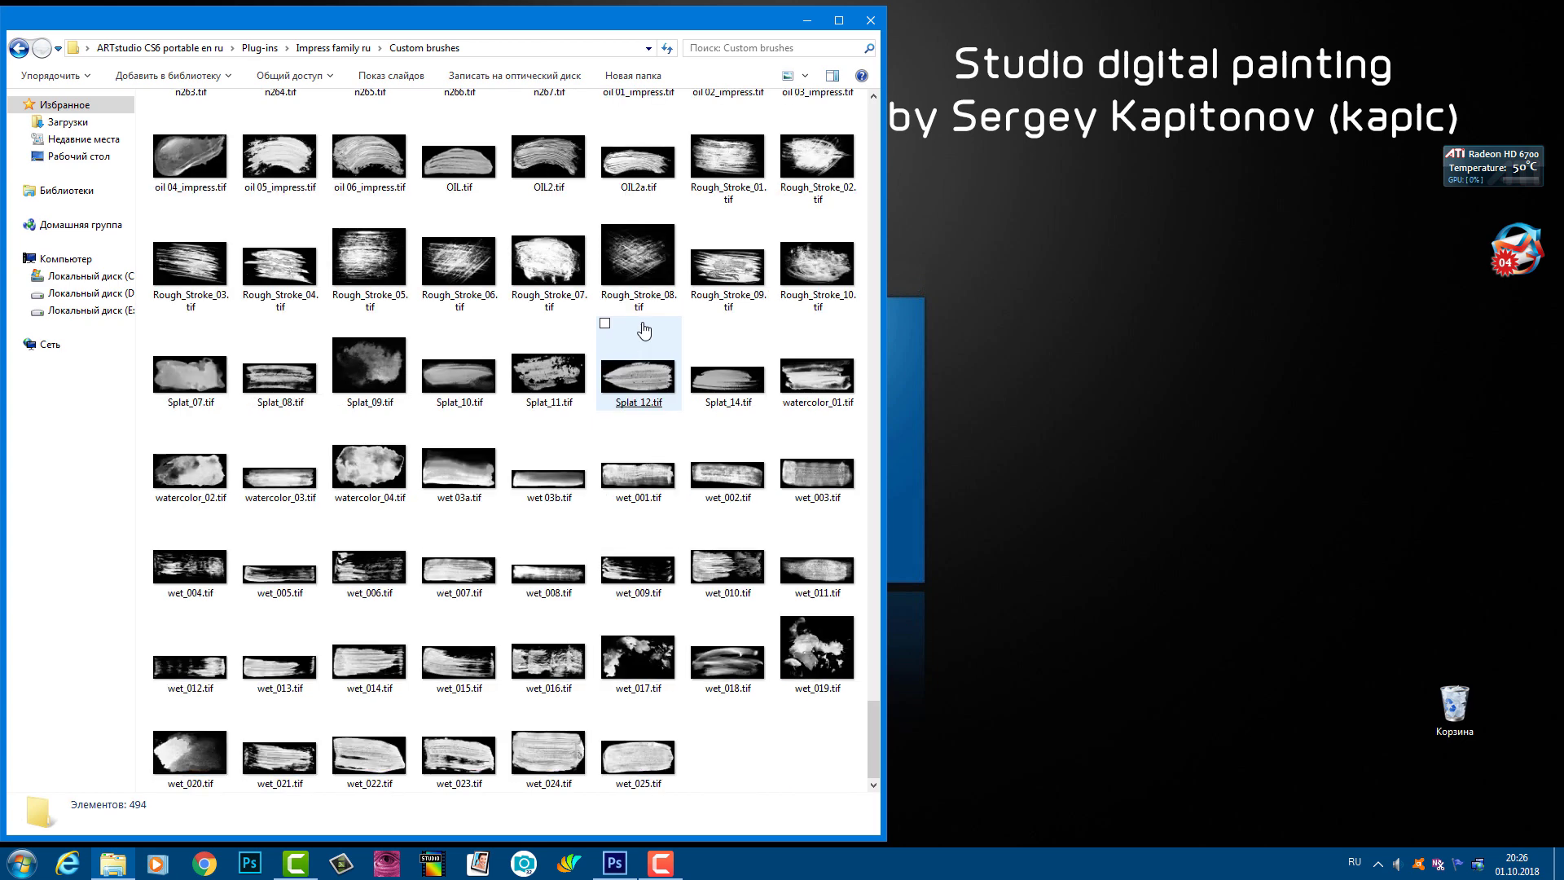
left_click(19, 49)
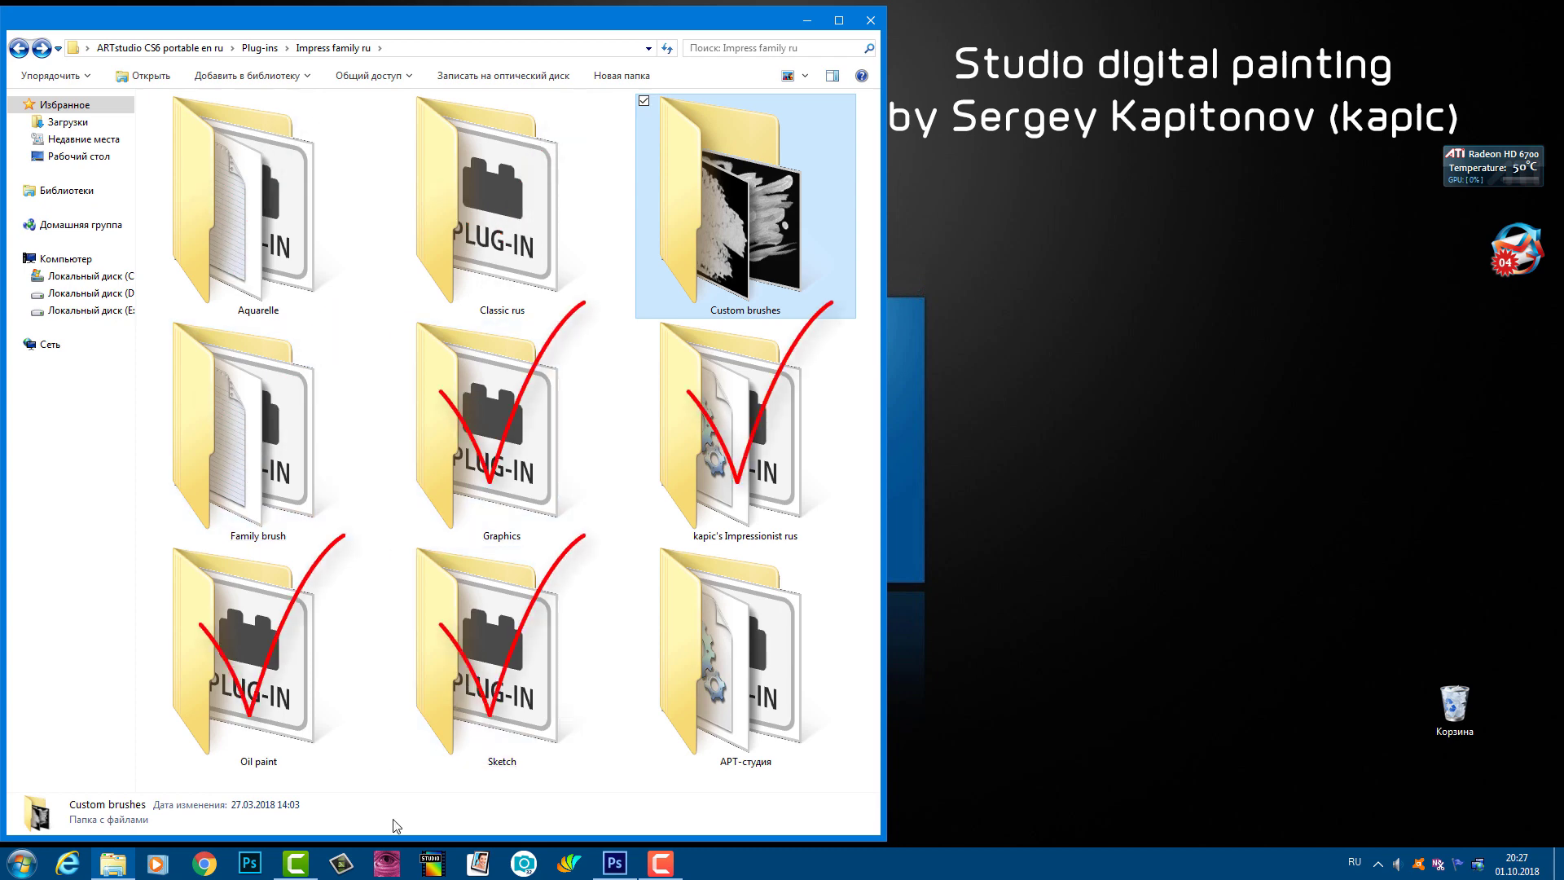
Open the АРТ-студия plug-in folder and view the style set files in User Settings under Impressionist Accessories.
mouse_move(729, 651)
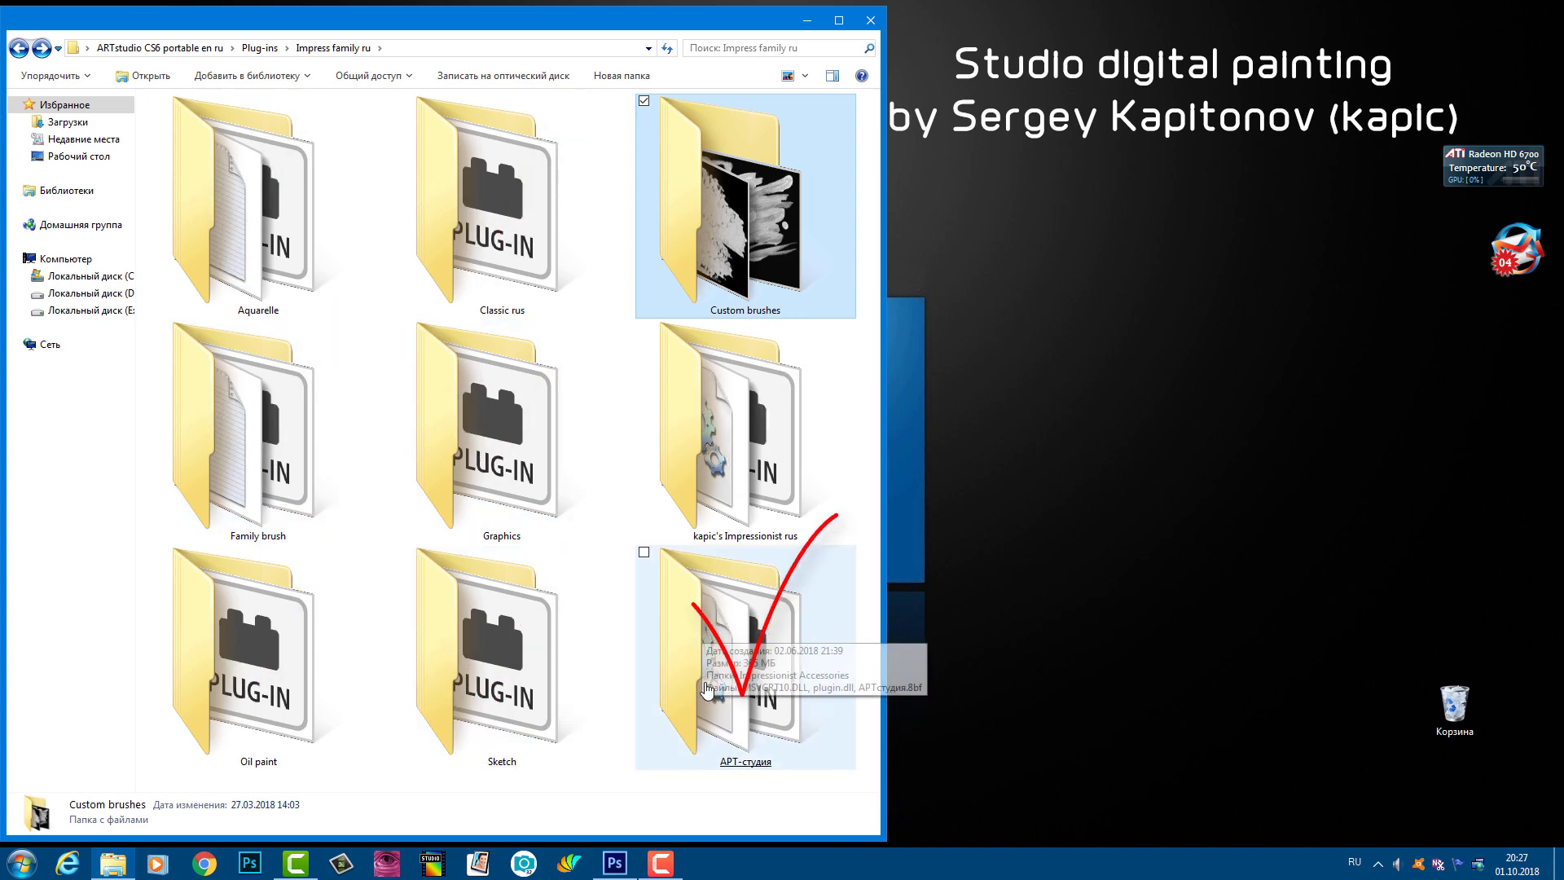
double_click(734, 611)
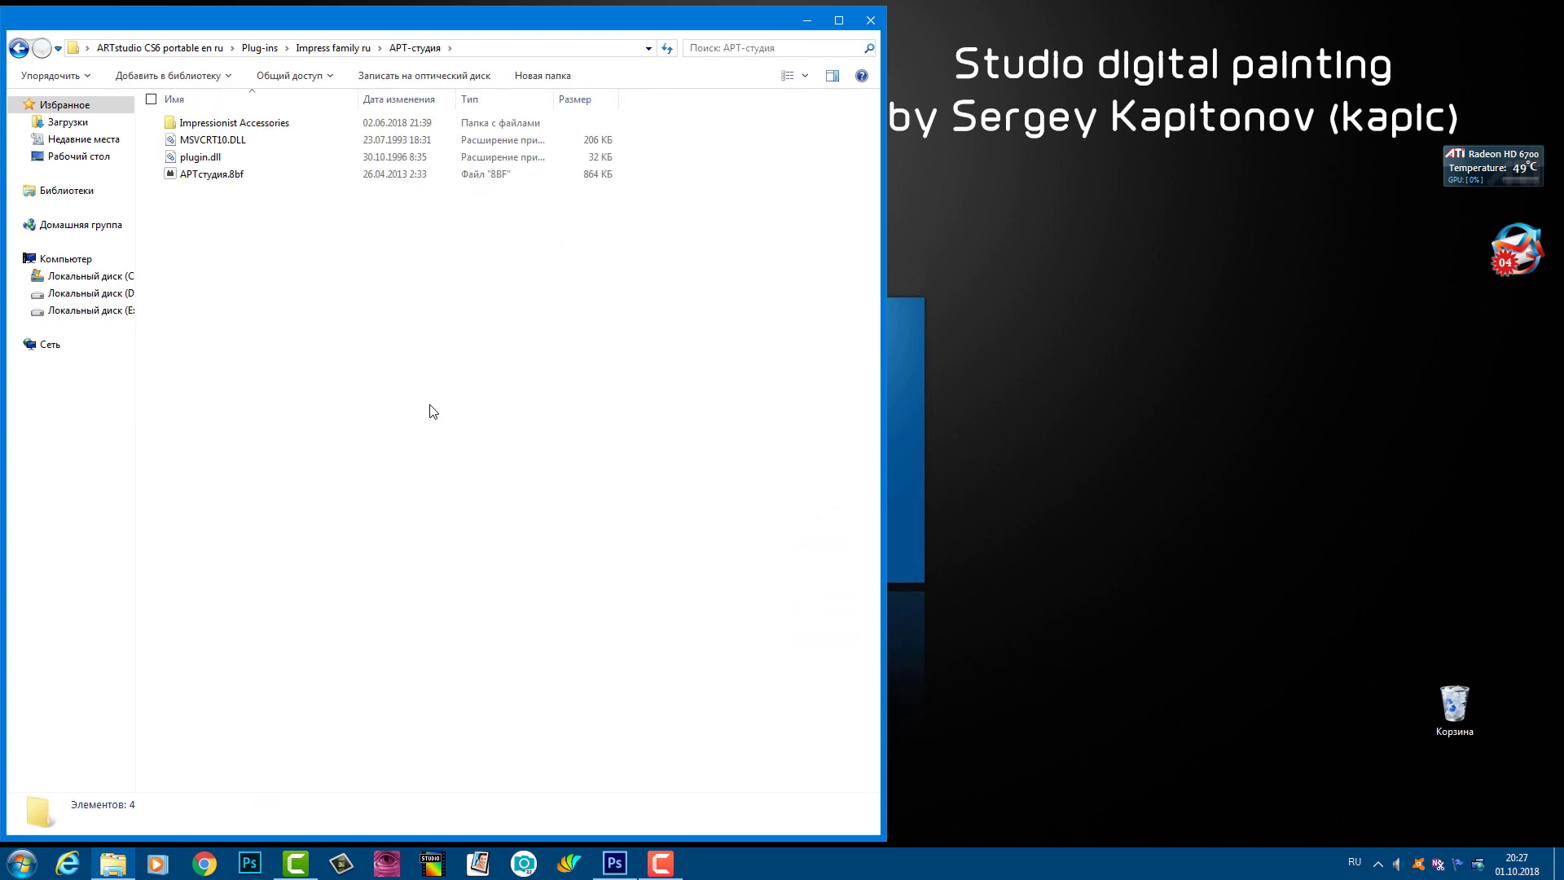
double_click(214, 124)
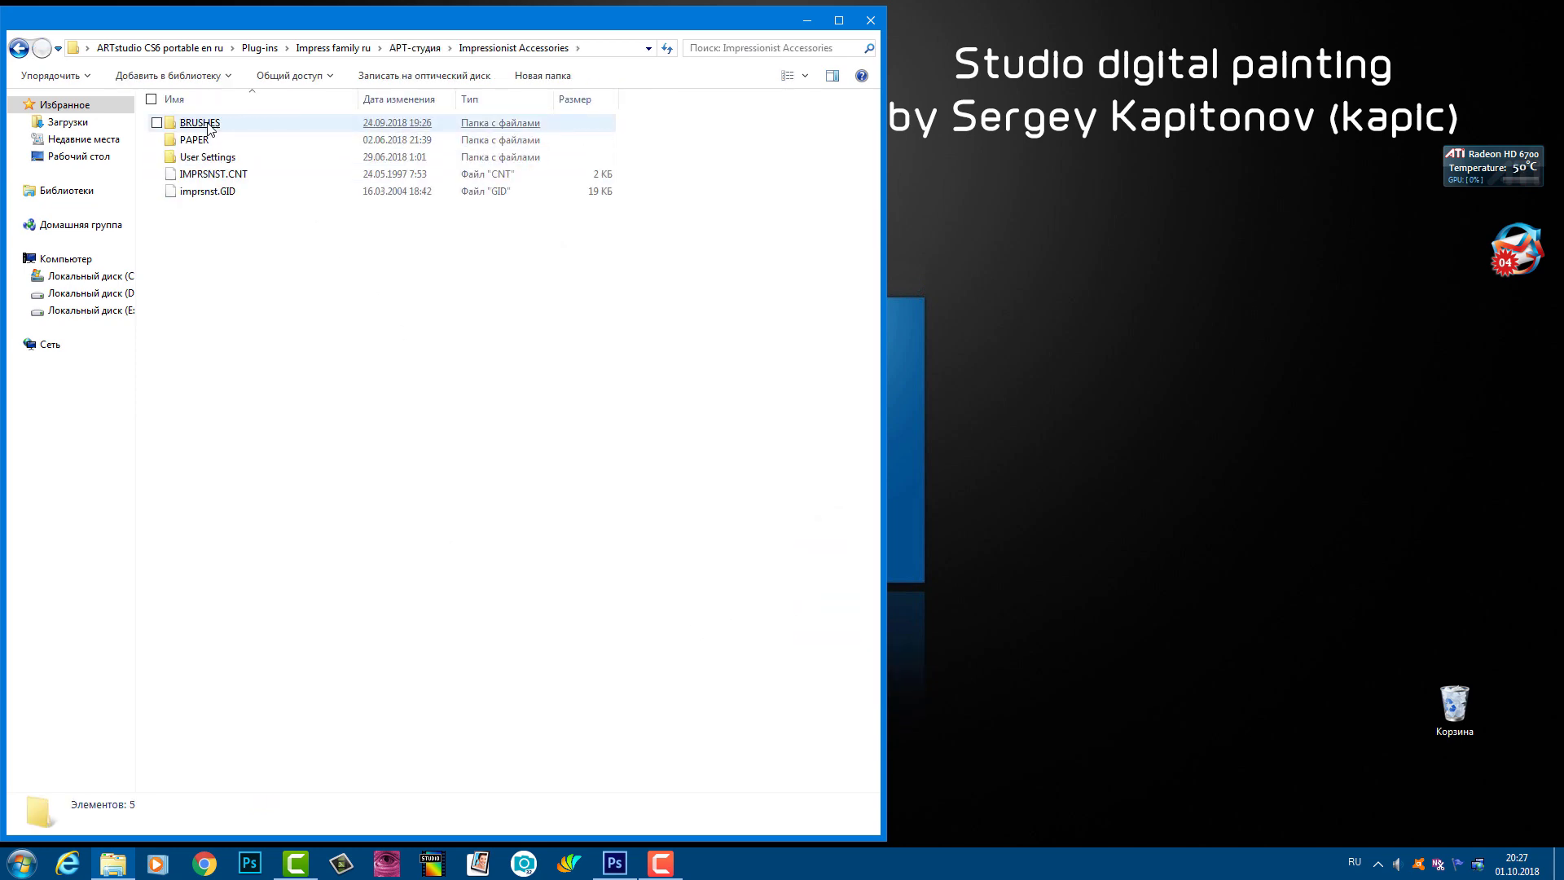
double_click(209, 157)
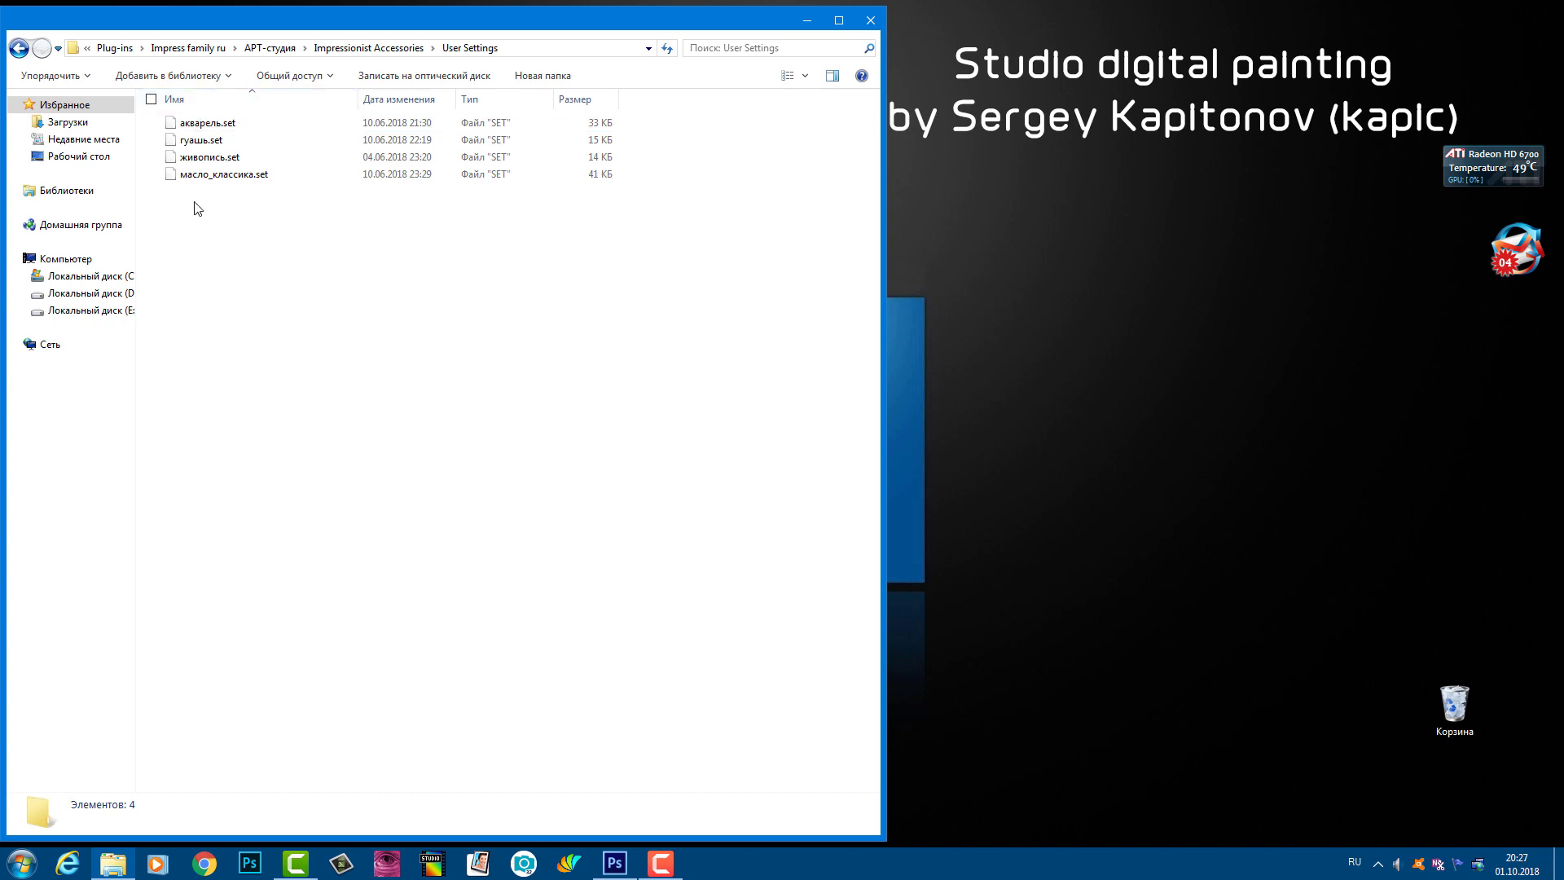
Look through the brush images in the BRUSHES folder and the textures in the PAPER folder of Impressionist Accessories.
left_click(16, 49)
double_click(194, 123)
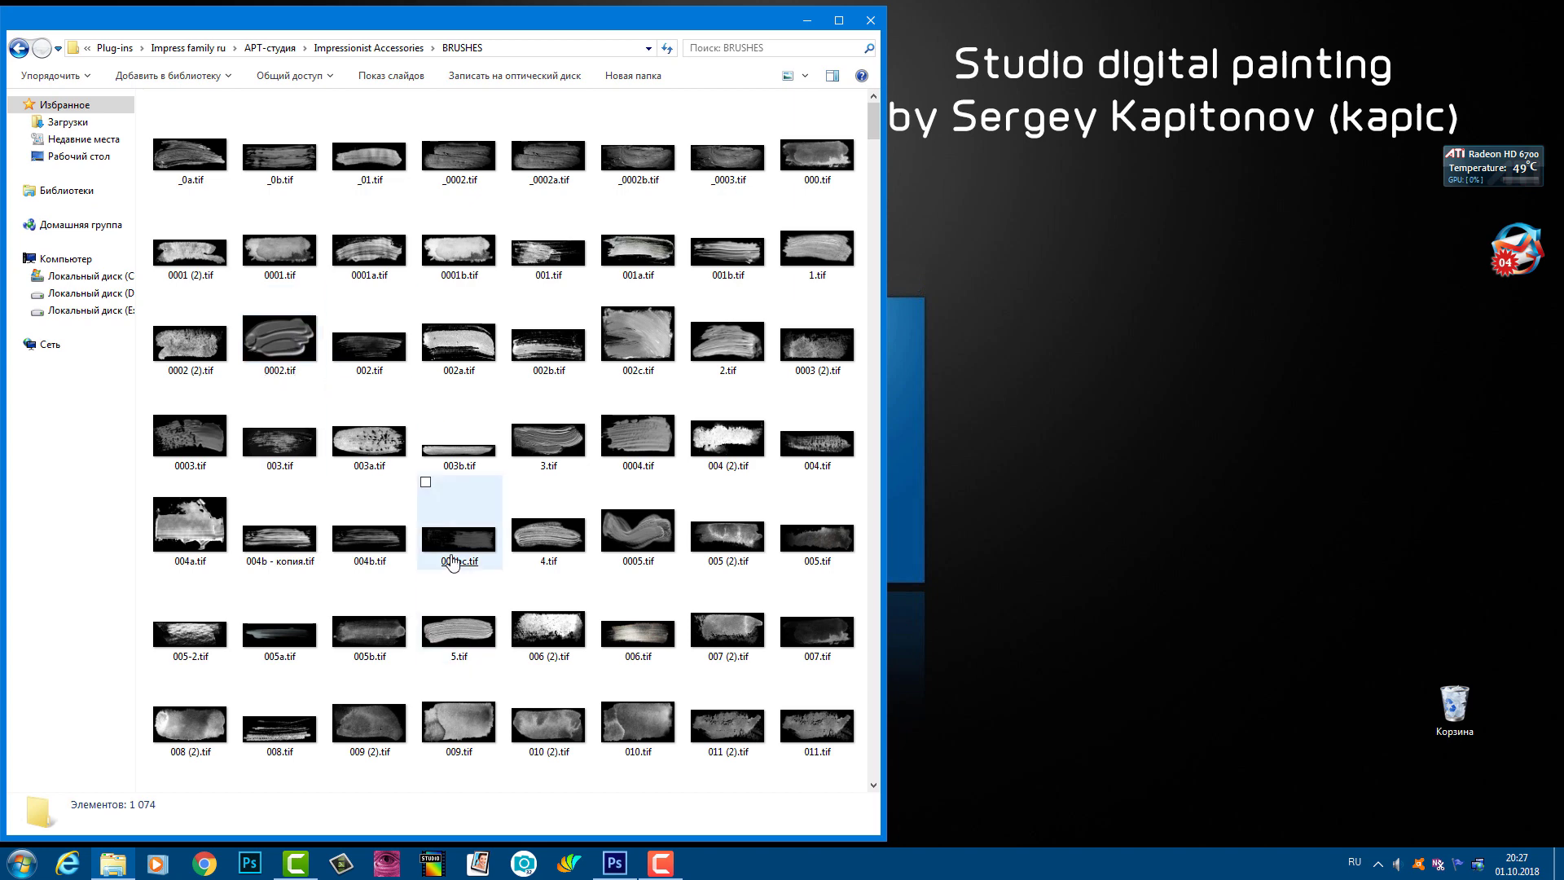
mouse_move(453, 563)
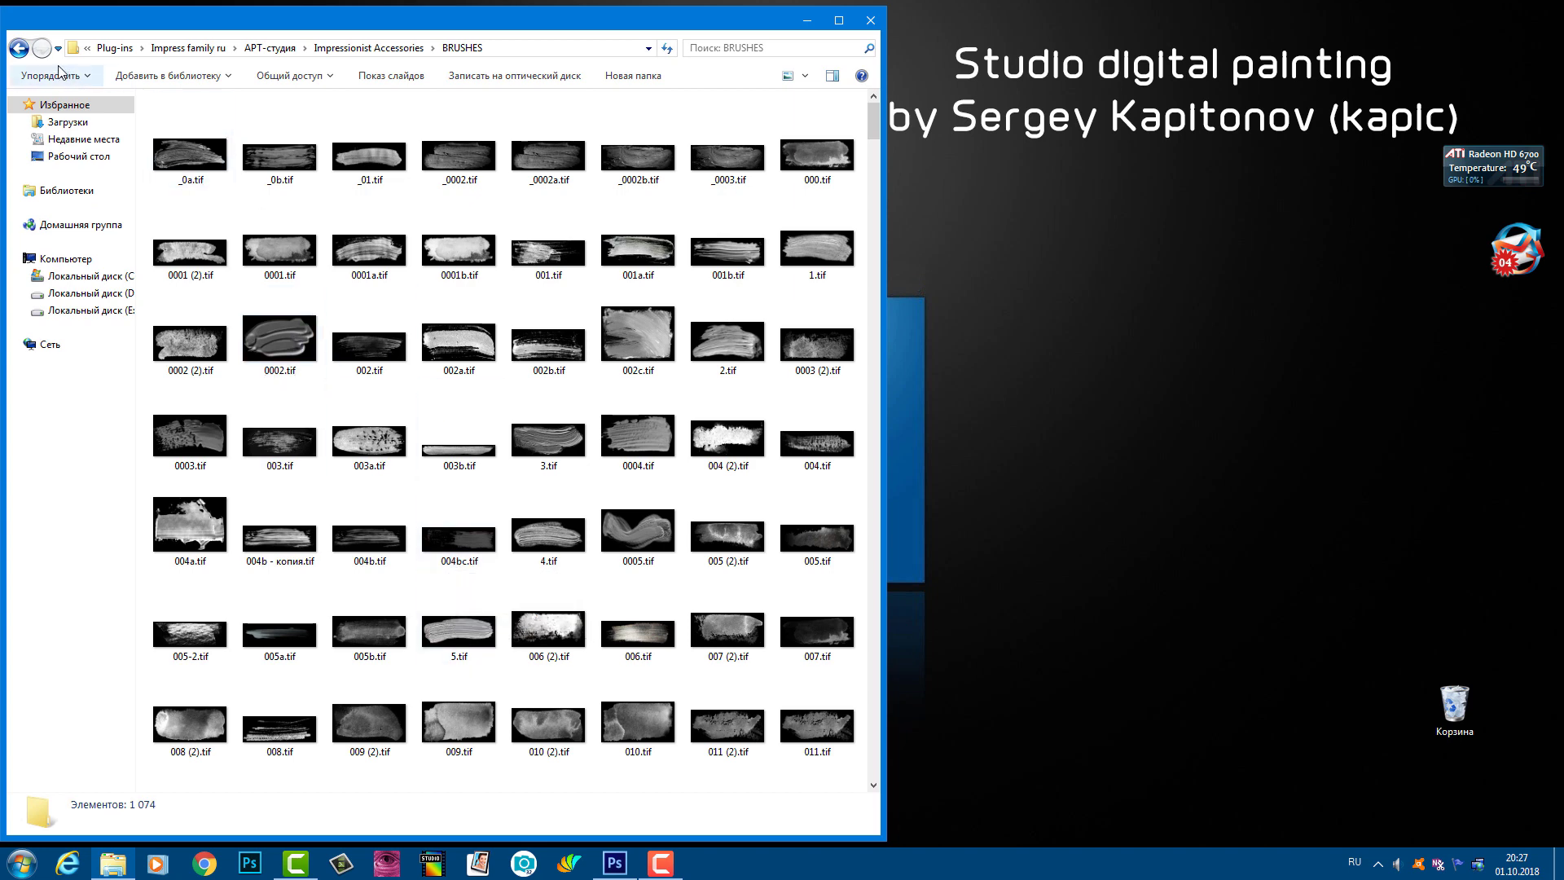
left_click(23, 51)
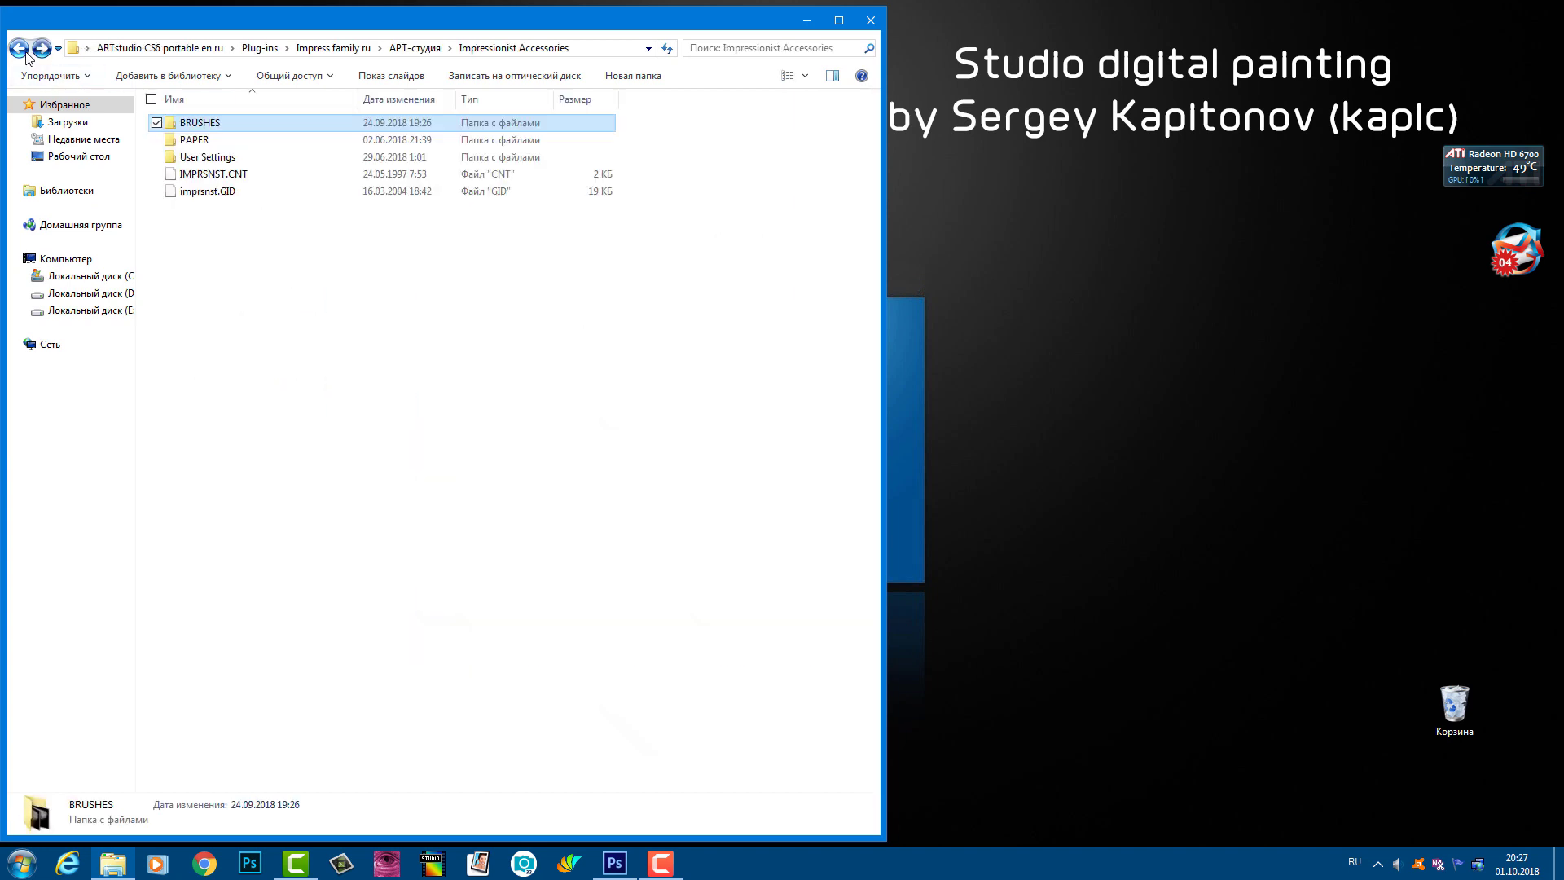
double_click(196, 142)
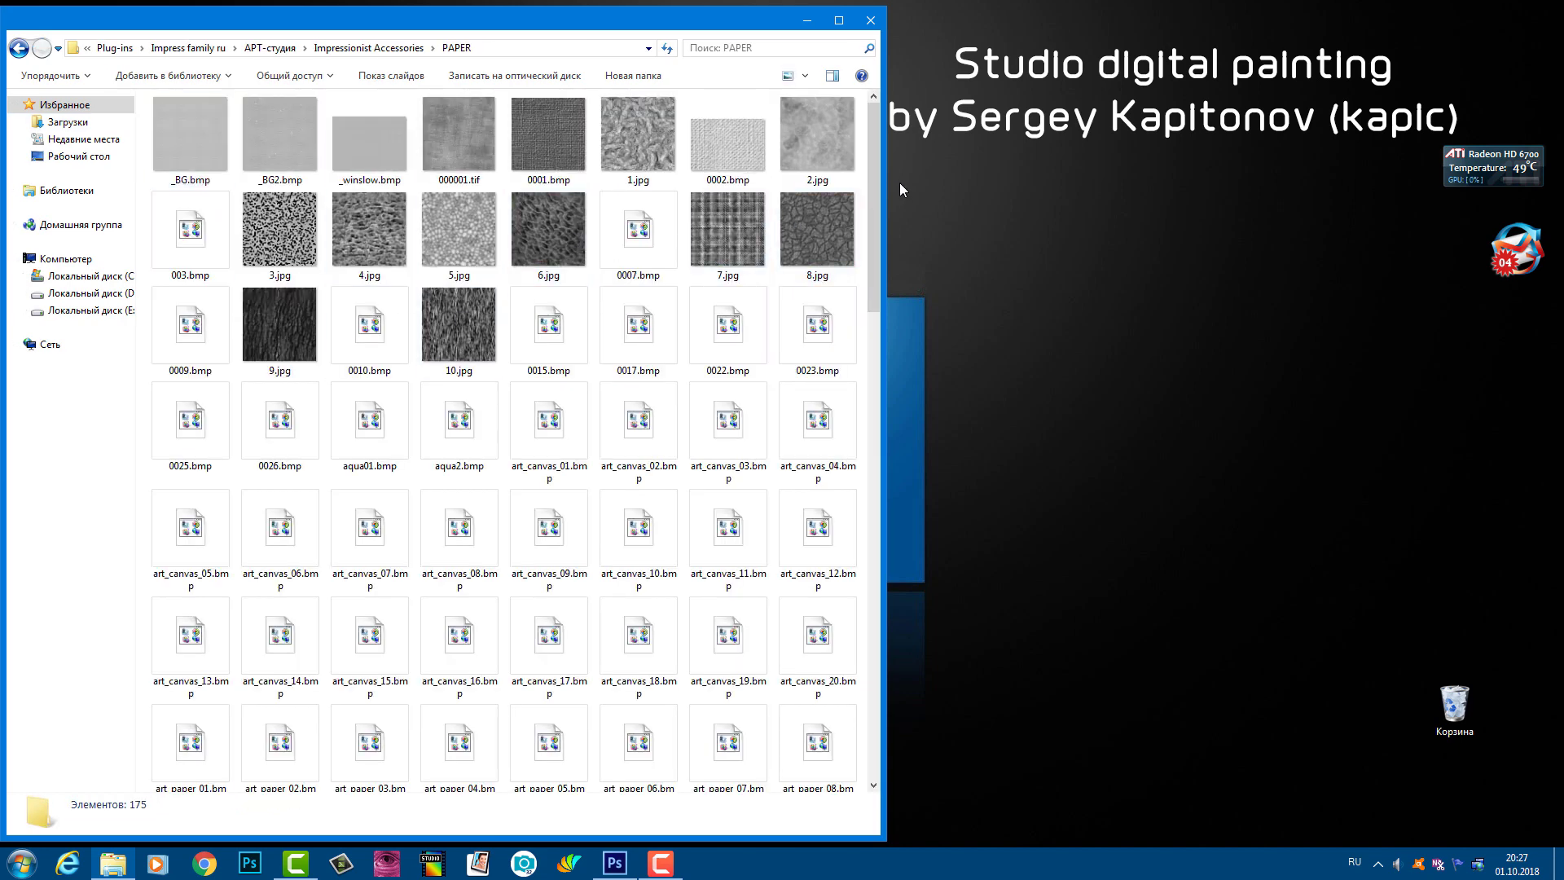
left_click_drag(869, 198, 875, 437)
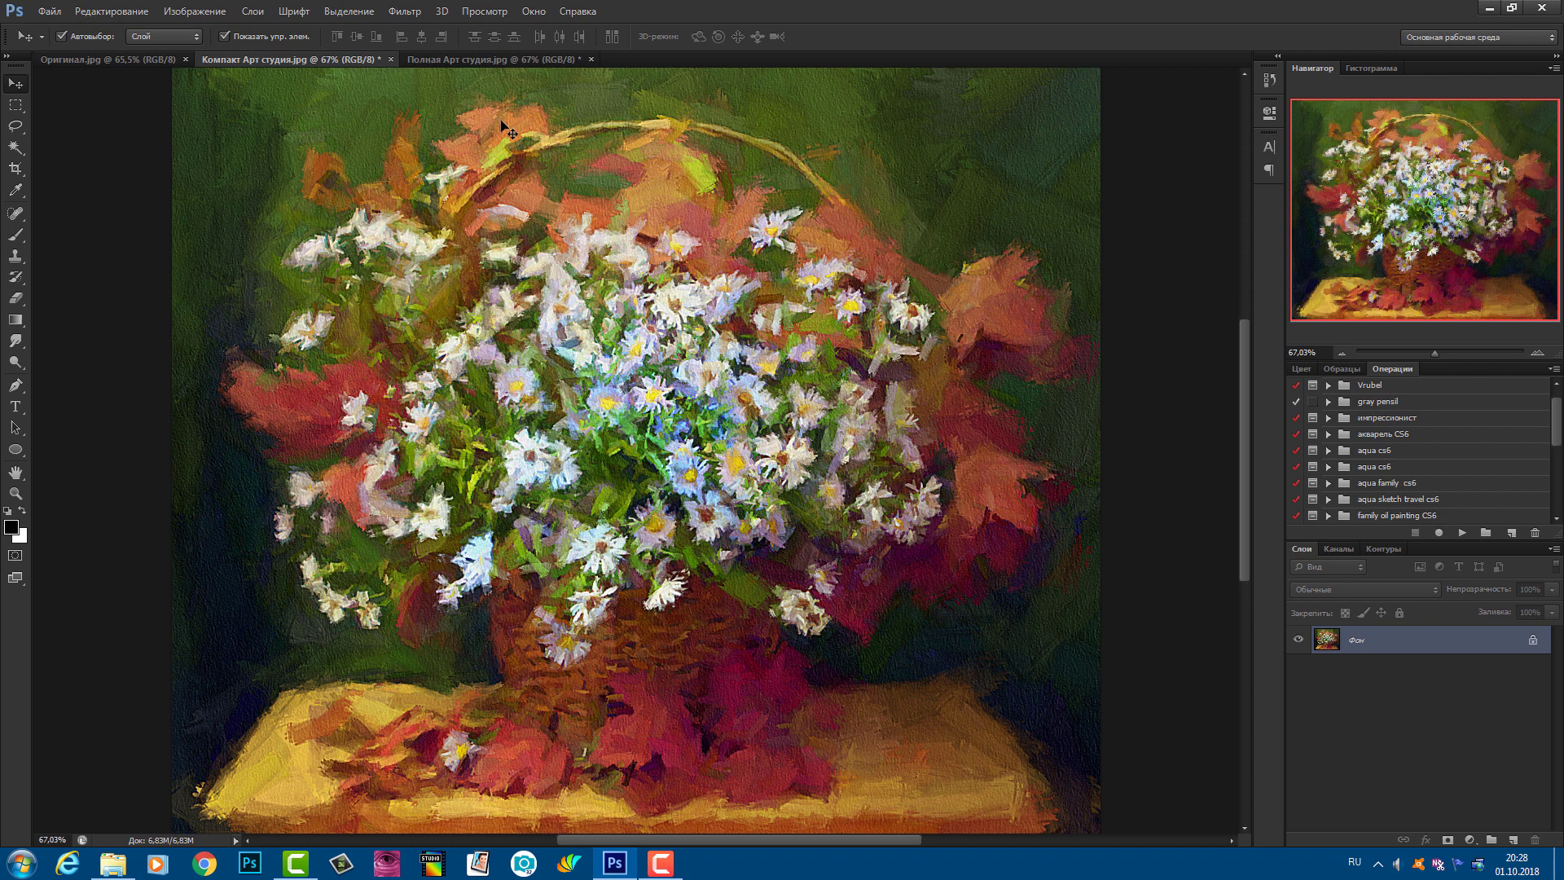
Switch back to Photoshop, view Полная Арт студия.jpg, and return to Оригинал.jpg to review the Импрессионист filter list.
left_click(493, 60)
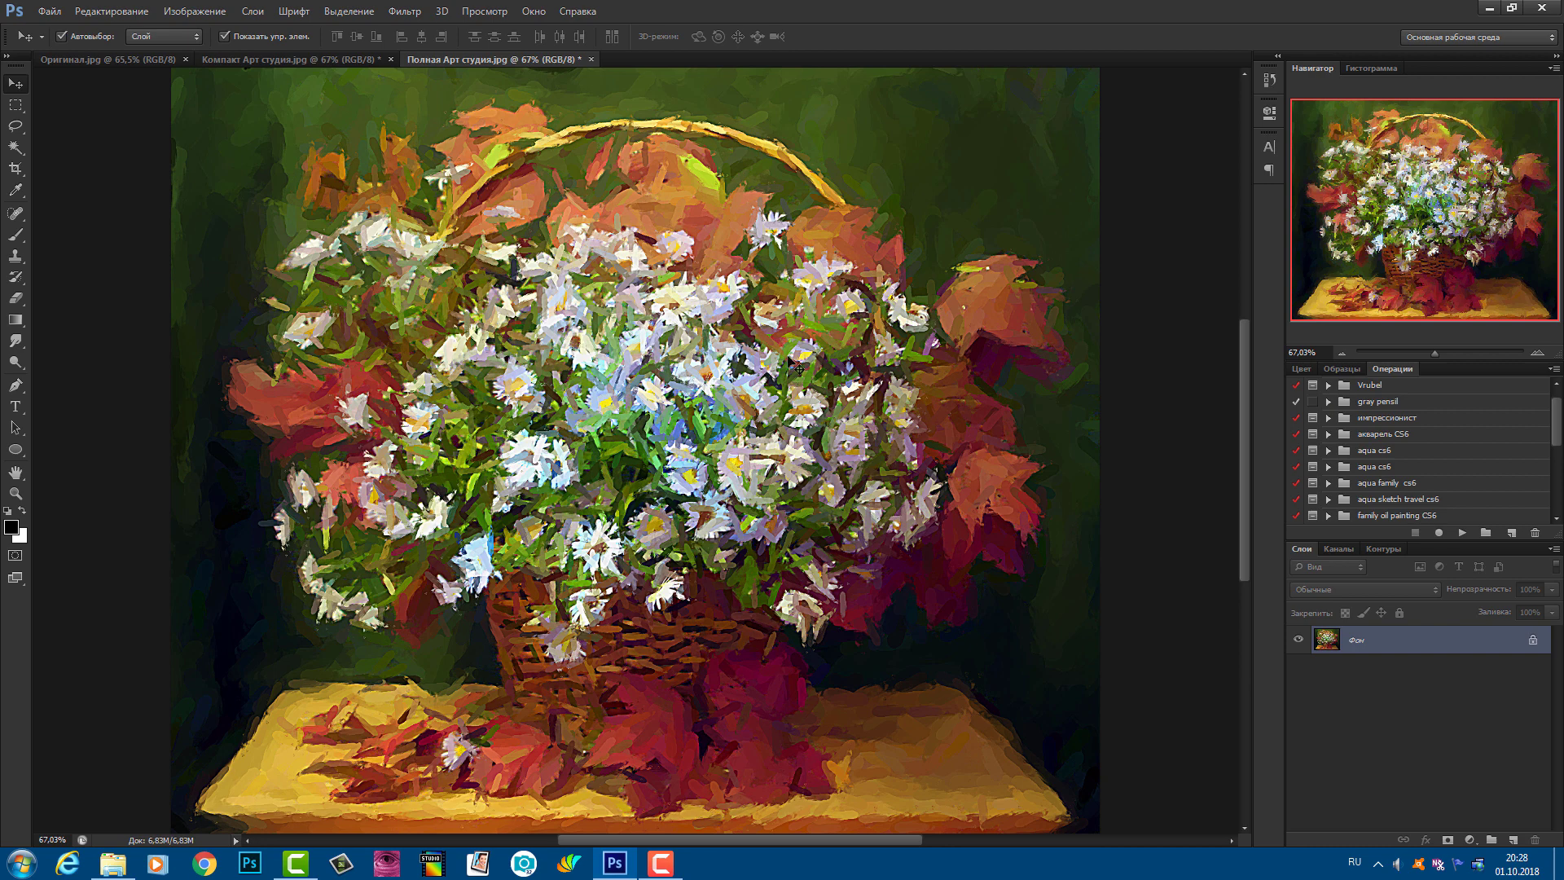
left_click(110, 60)
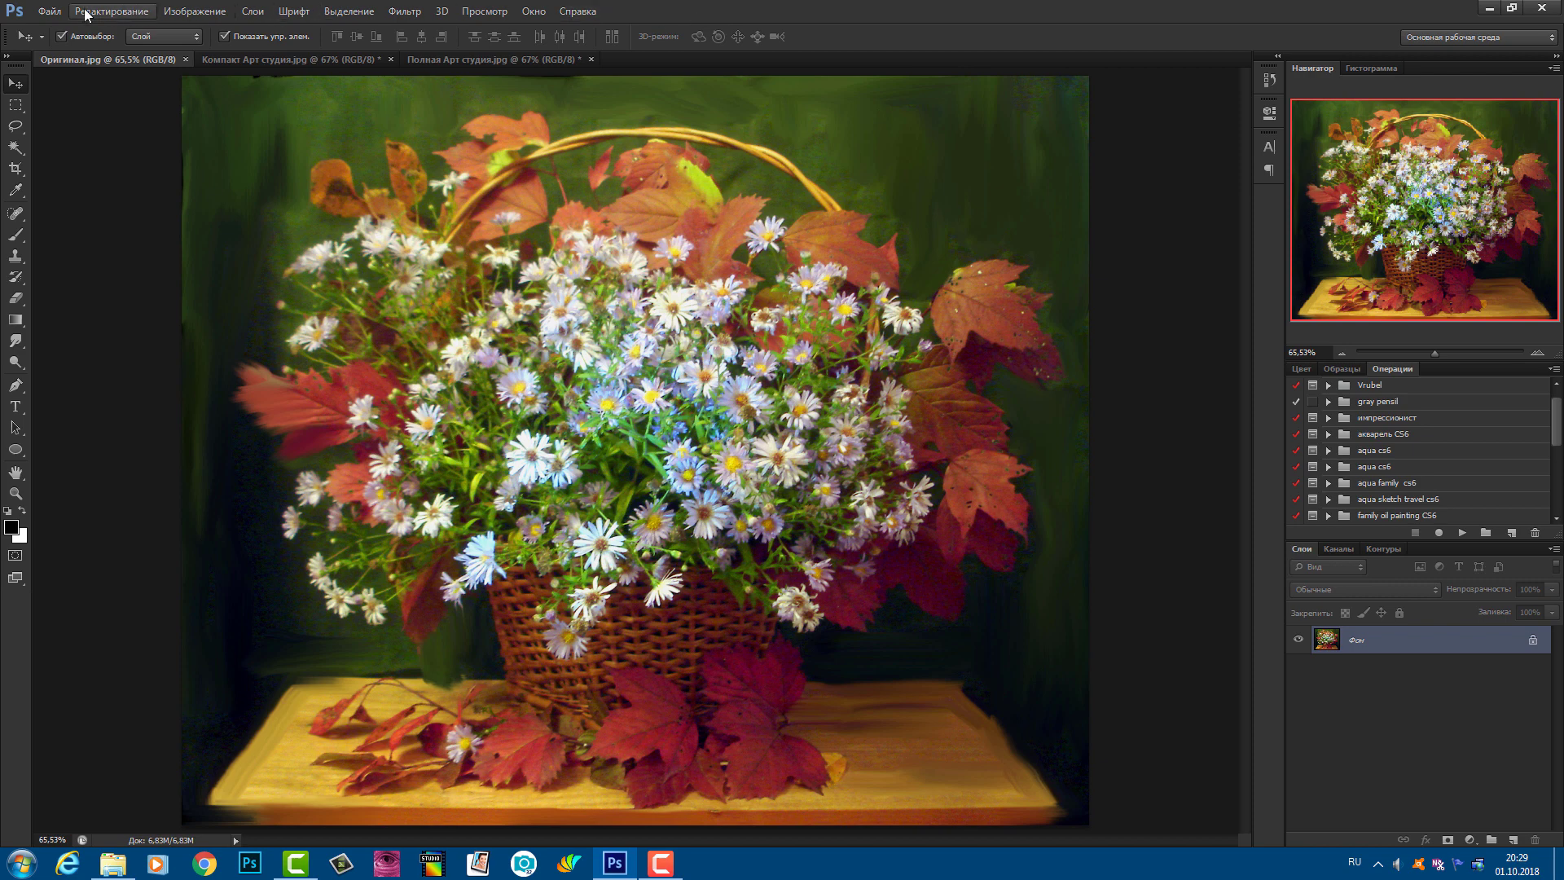
left_click(410, 17)
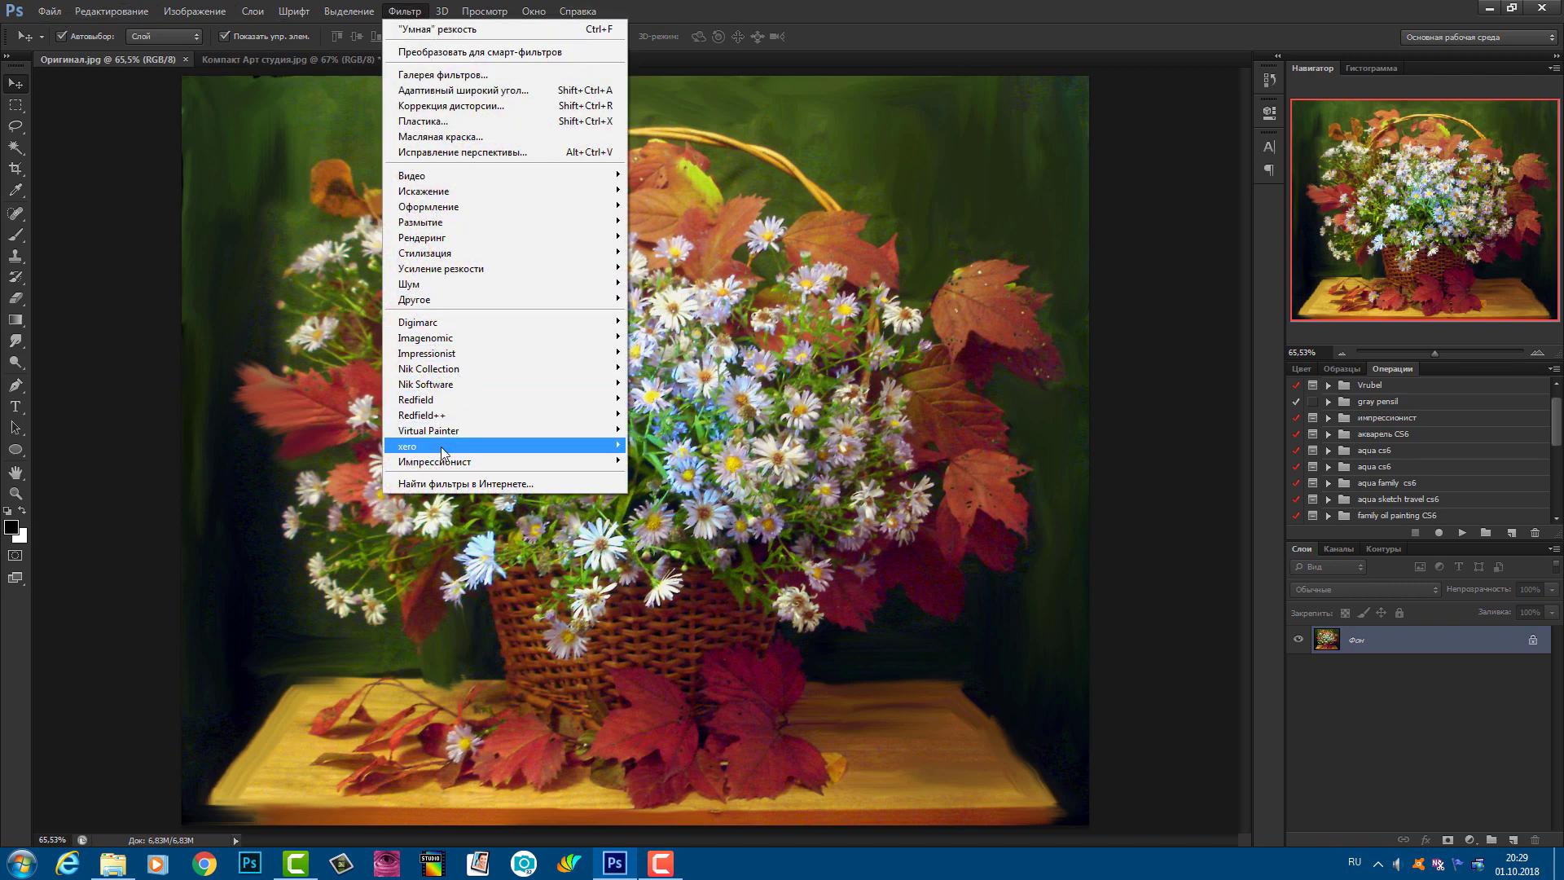
mouse_move(444, 462)
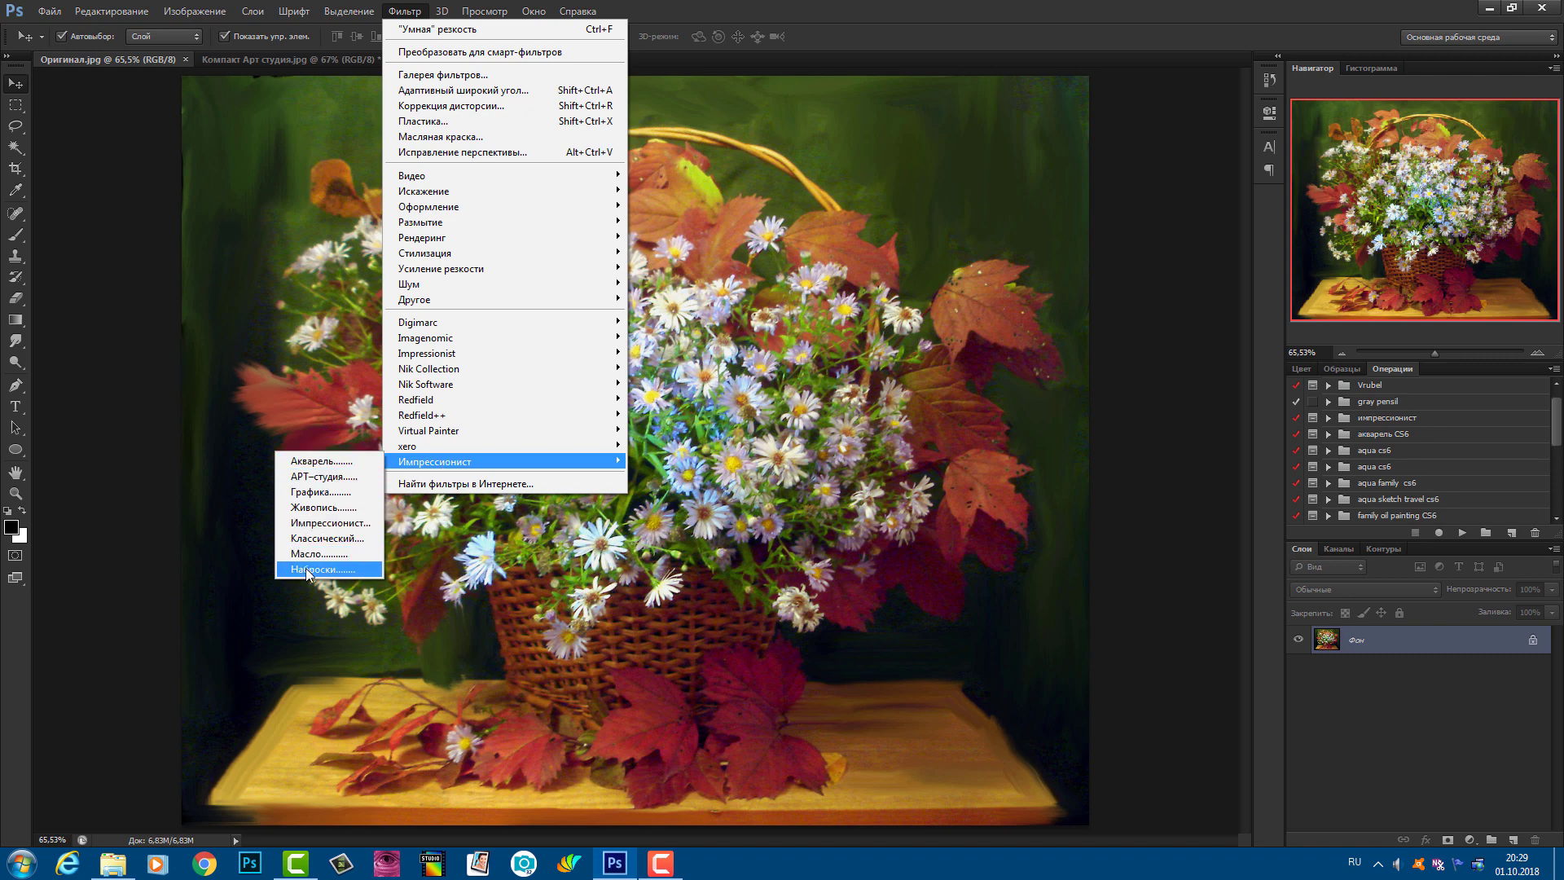
left_click(1156, 339)
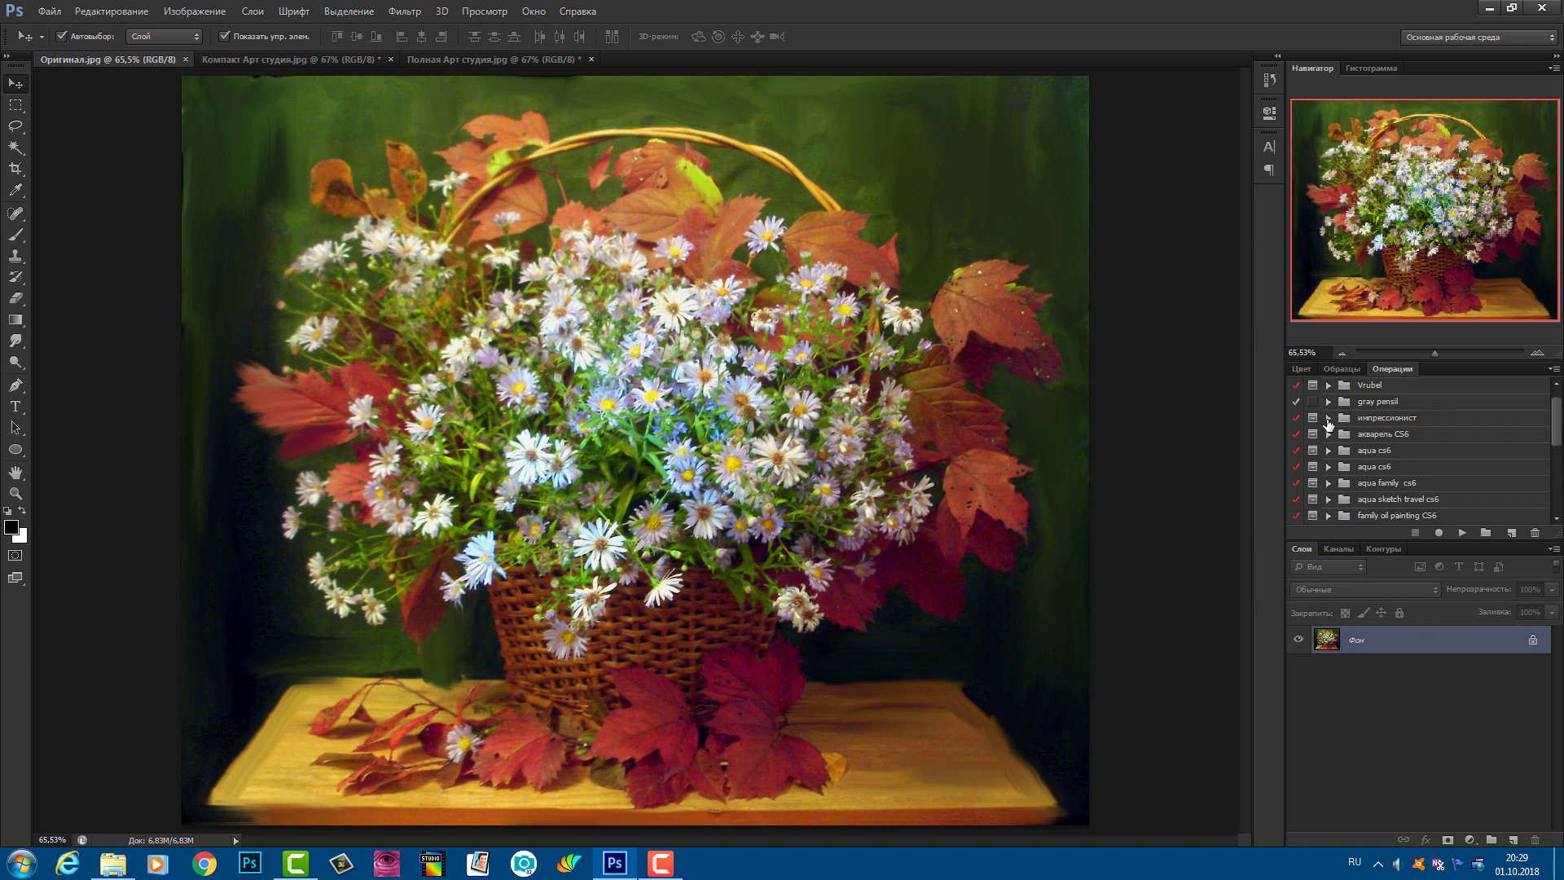
Expand the импрессионист action set and run the action "изображение в буфер обмена" on Оригинал.jpg.
left_click(1328, 418)
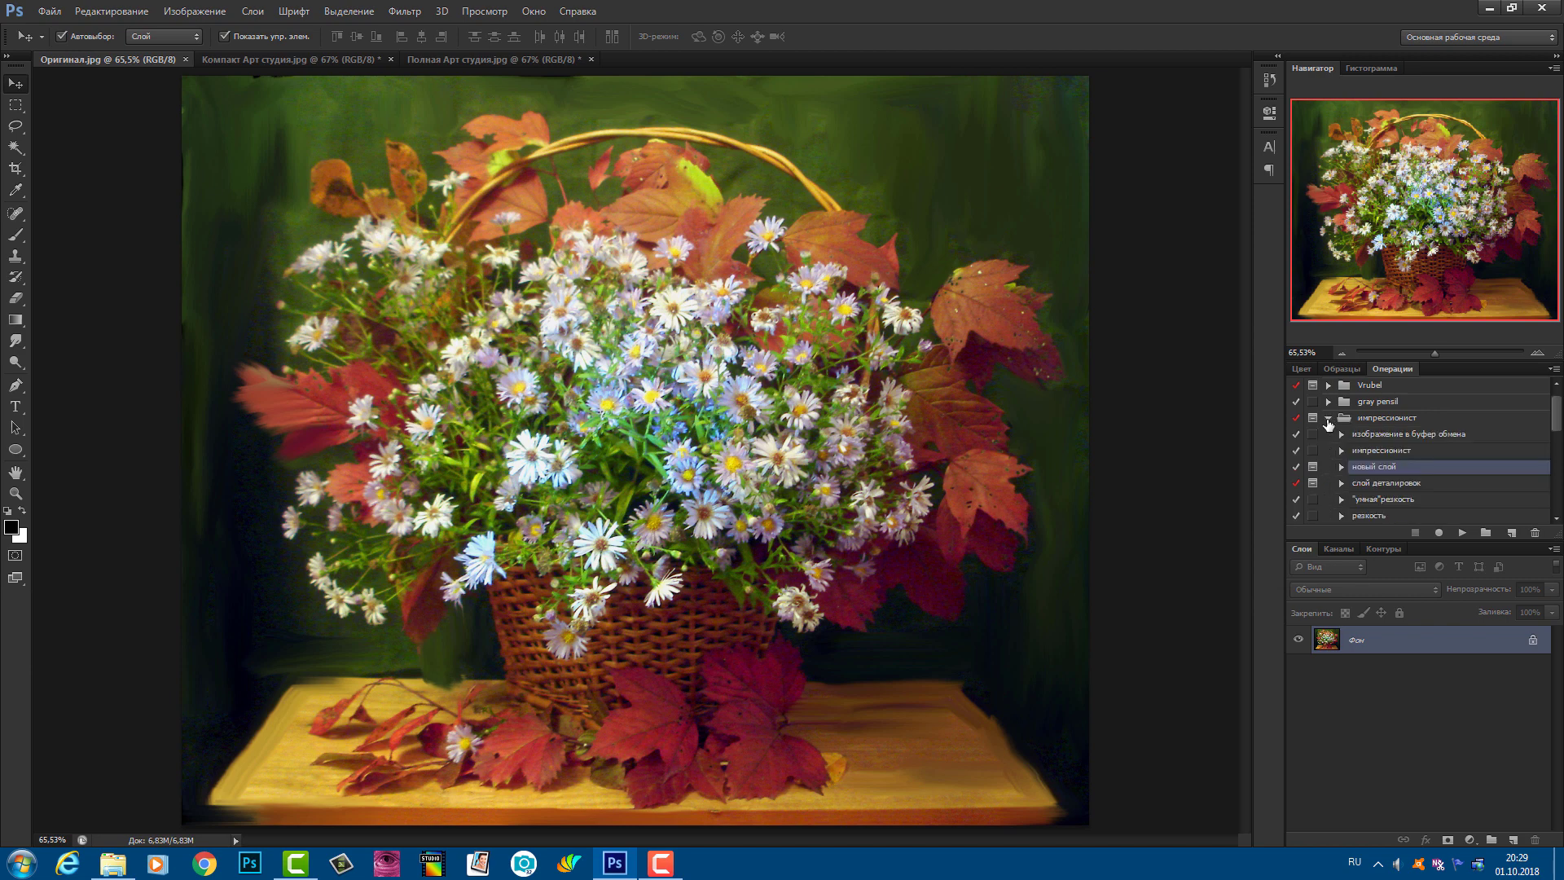
left_click(1381, 436)
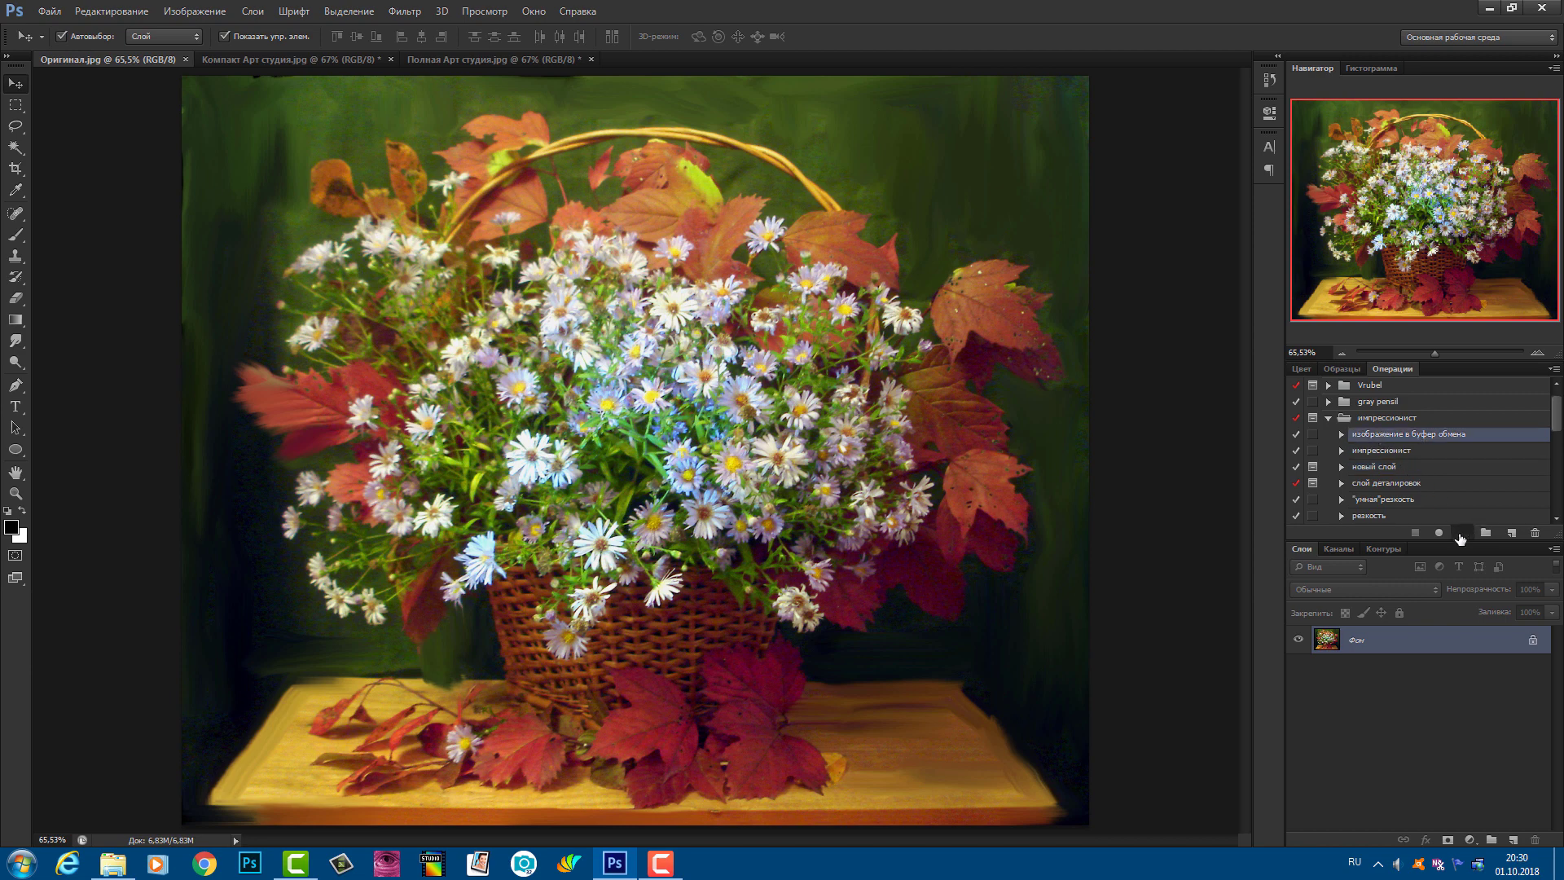
left_click(1461, 532)
Run the импрессионист action to open the filter and load the style "_univers: 233 detail 4".
left_click(1375, 455)
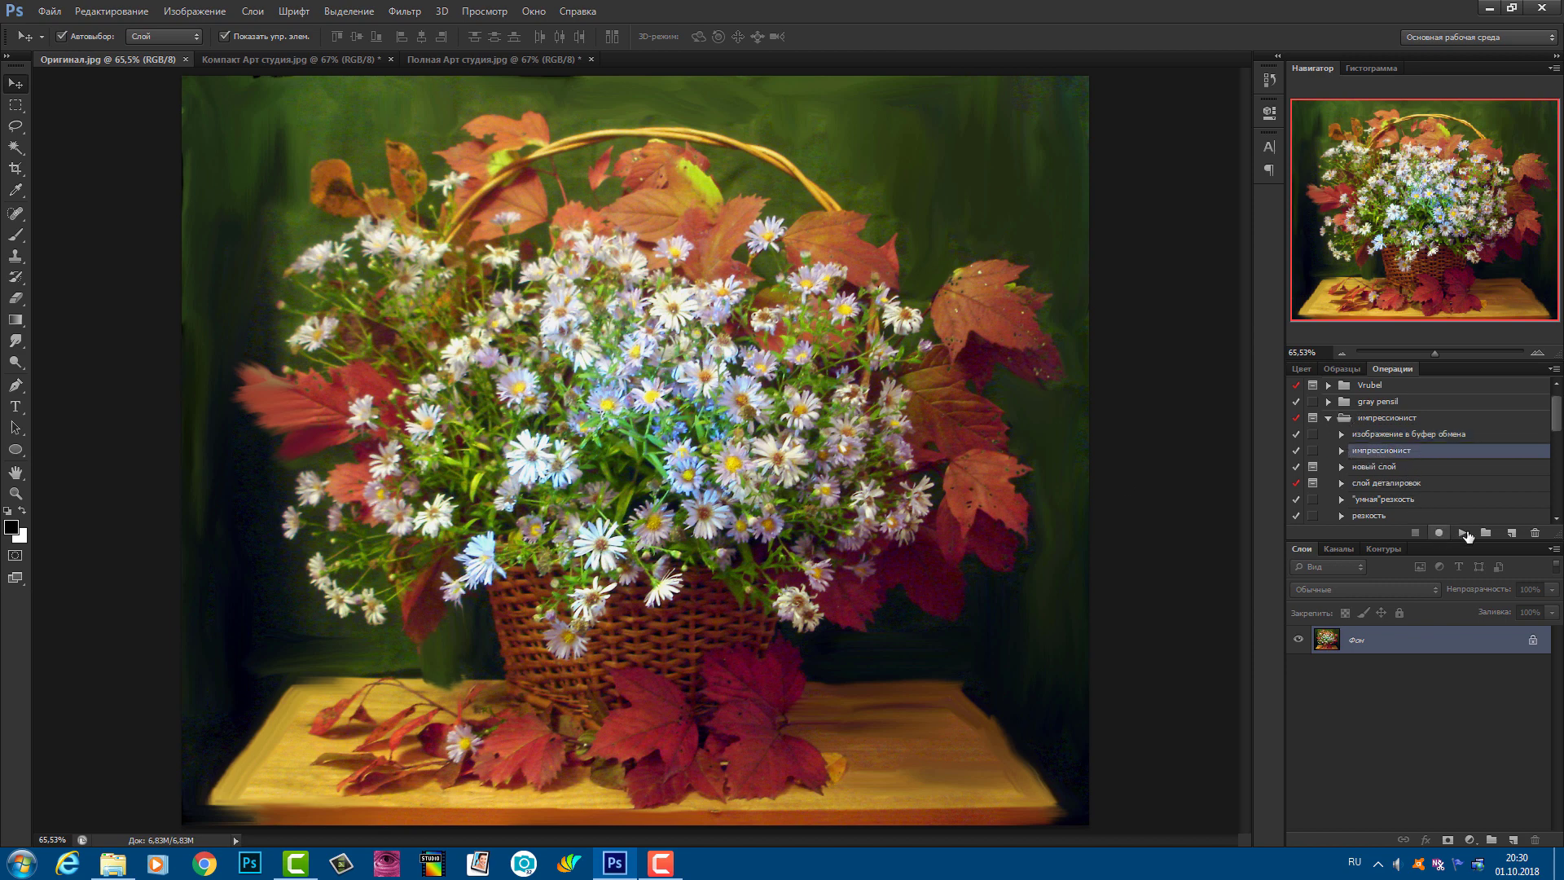
left_click(1463, 533)
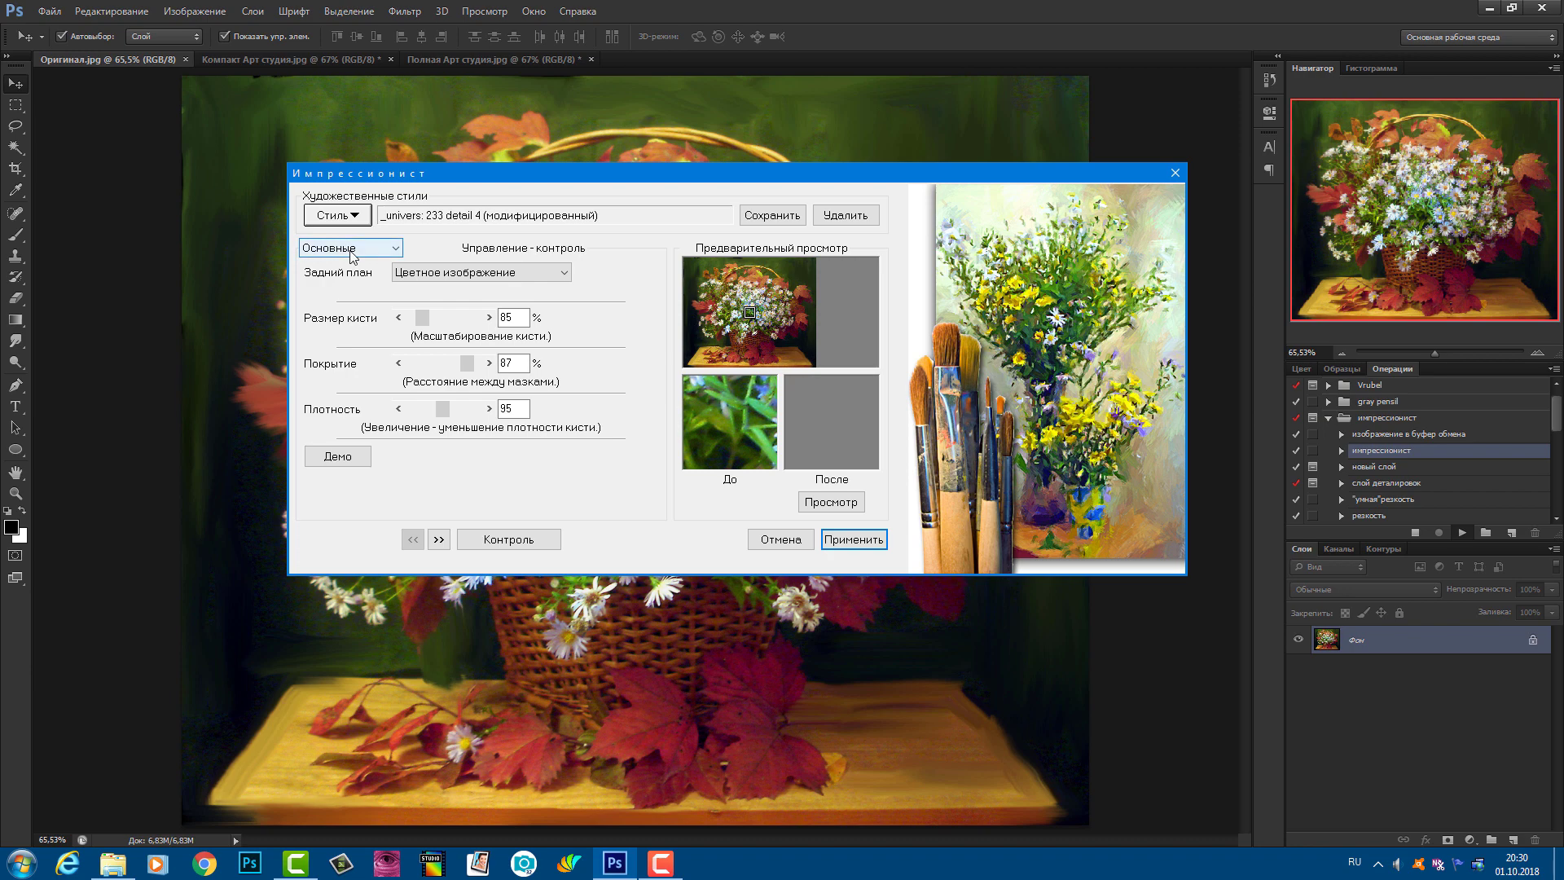
left_click(339, 216)
left_click(350, 296)
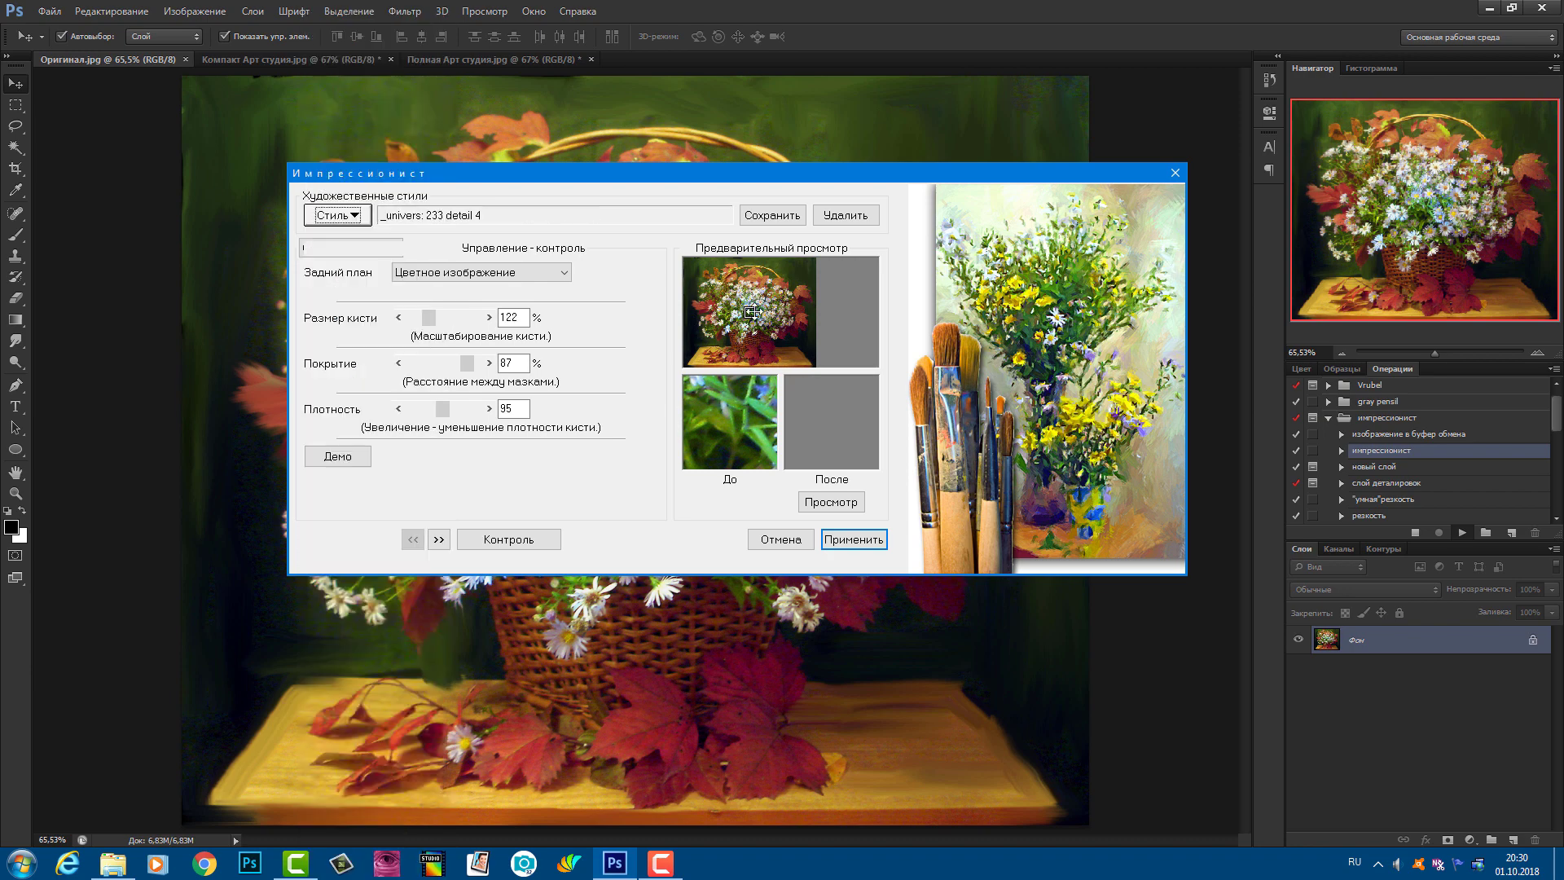
Preview the loaded style on the leaves near the top of the basket handle.
left_click_drag(755, 311, 765, 275)
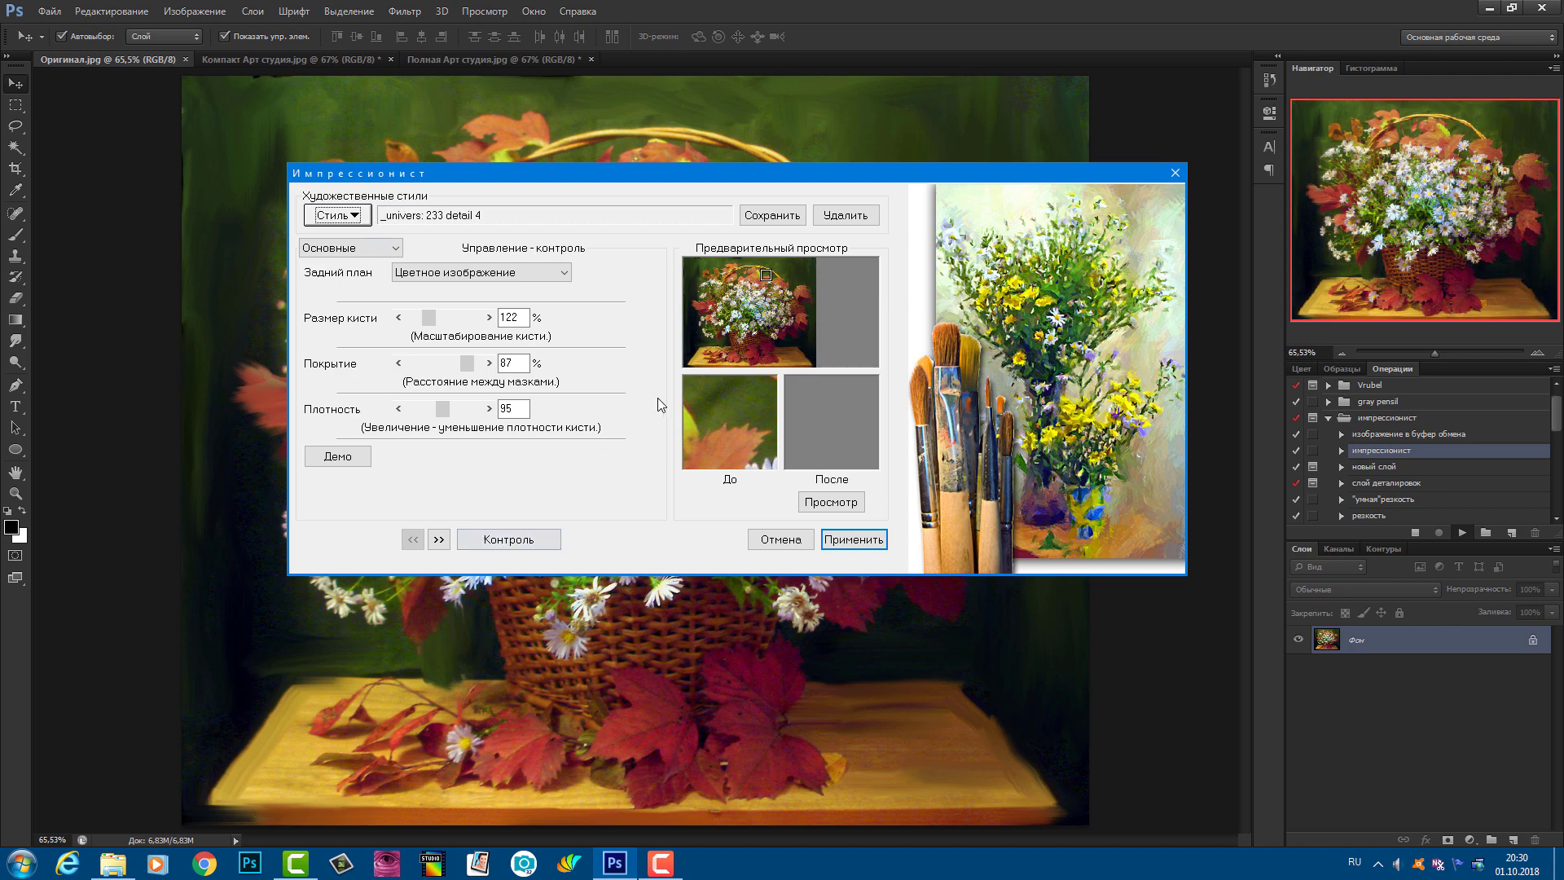
left_click(830, 502)
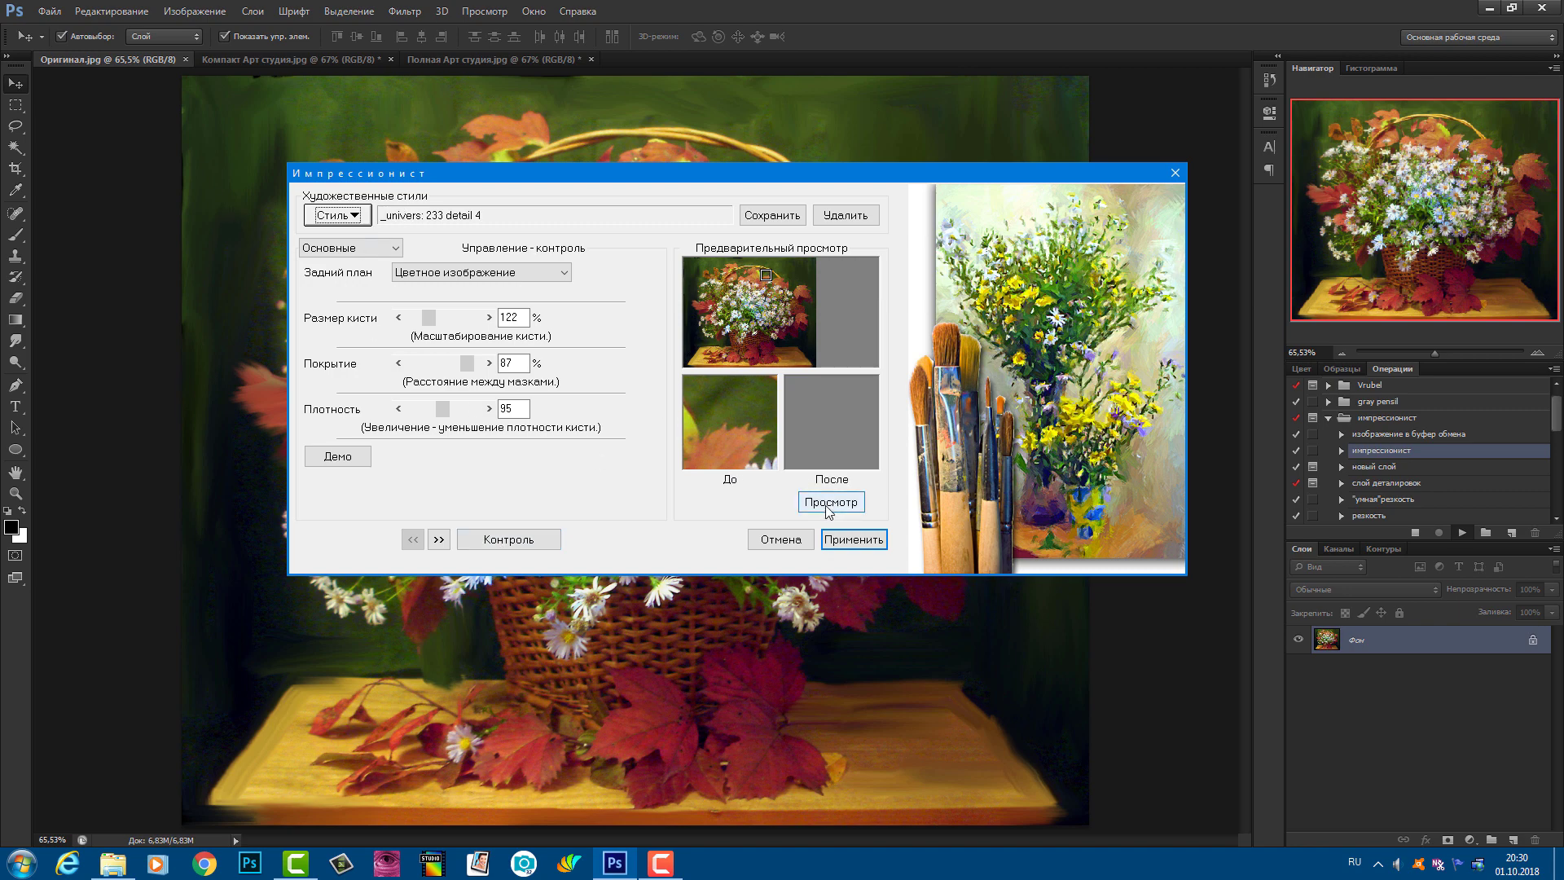
Preview the loaded style on the leaves beside the basket handle's lower end and apply the Импрессионист filter to Оригинал.jpg.
left_click_drag(765, 275, 784, 283)
left_click(830, 502)
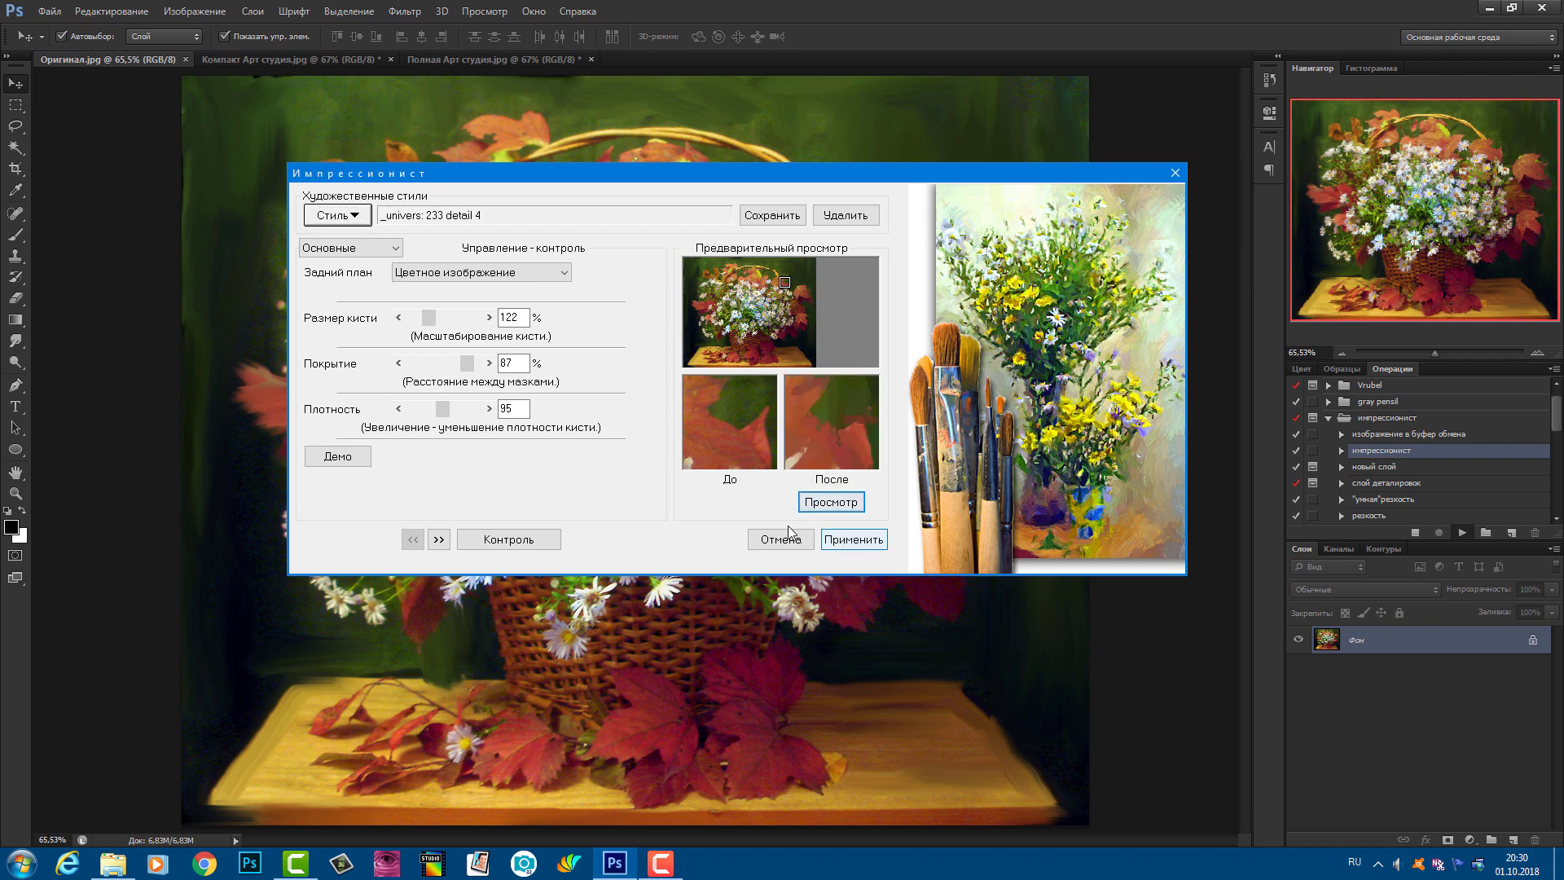
left_click(848, 542)
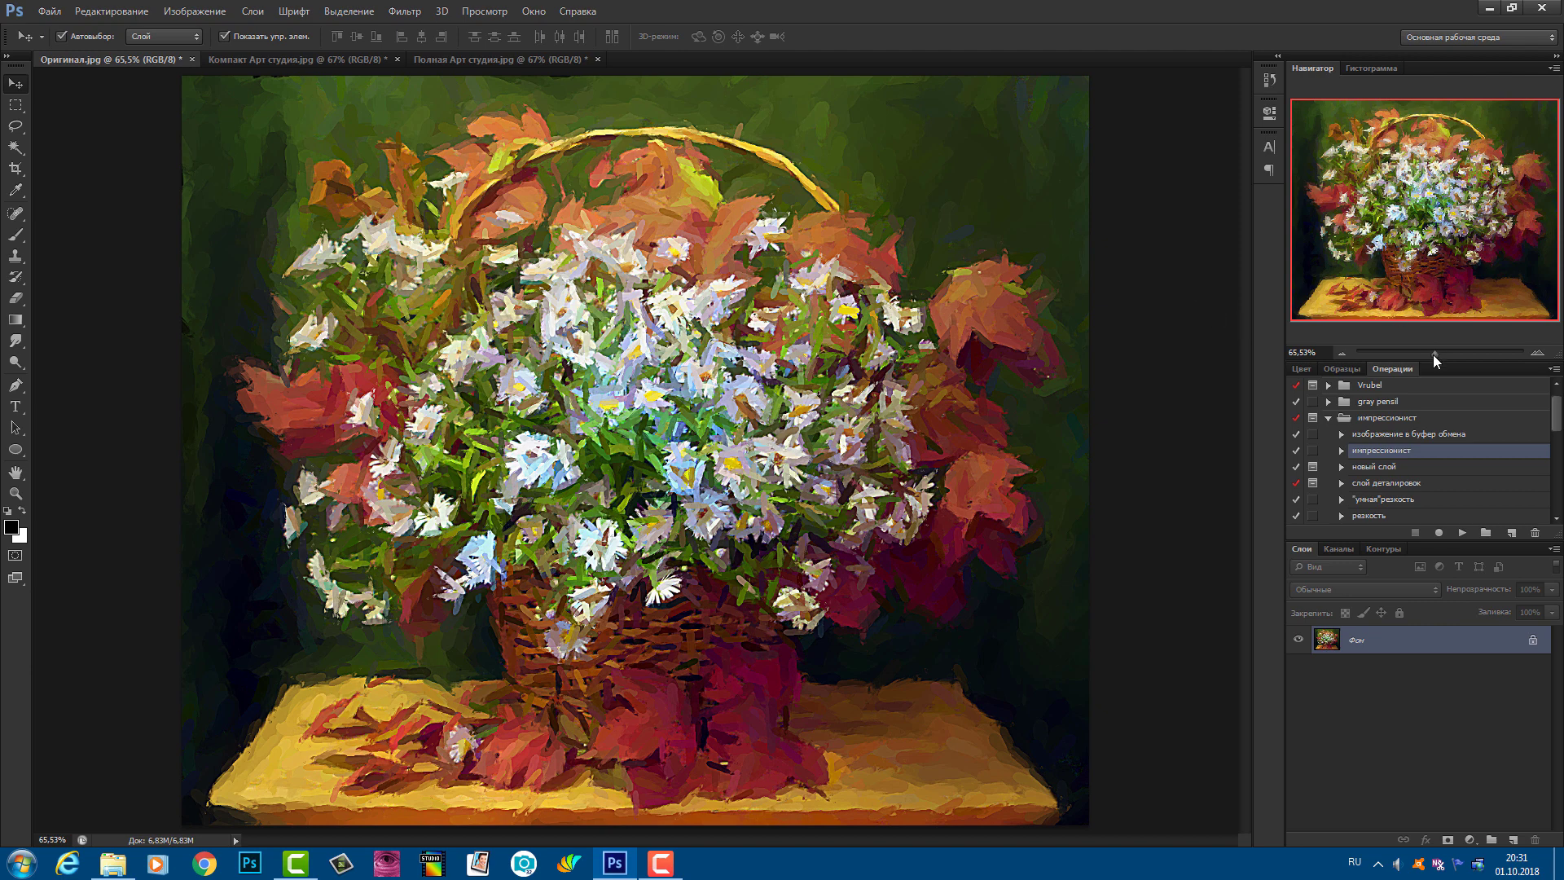
Paste the copied original image as a new layer above the painted Фон layer and hide the pasted layer.
left_click_drag(1434, 354, 1435, 357)
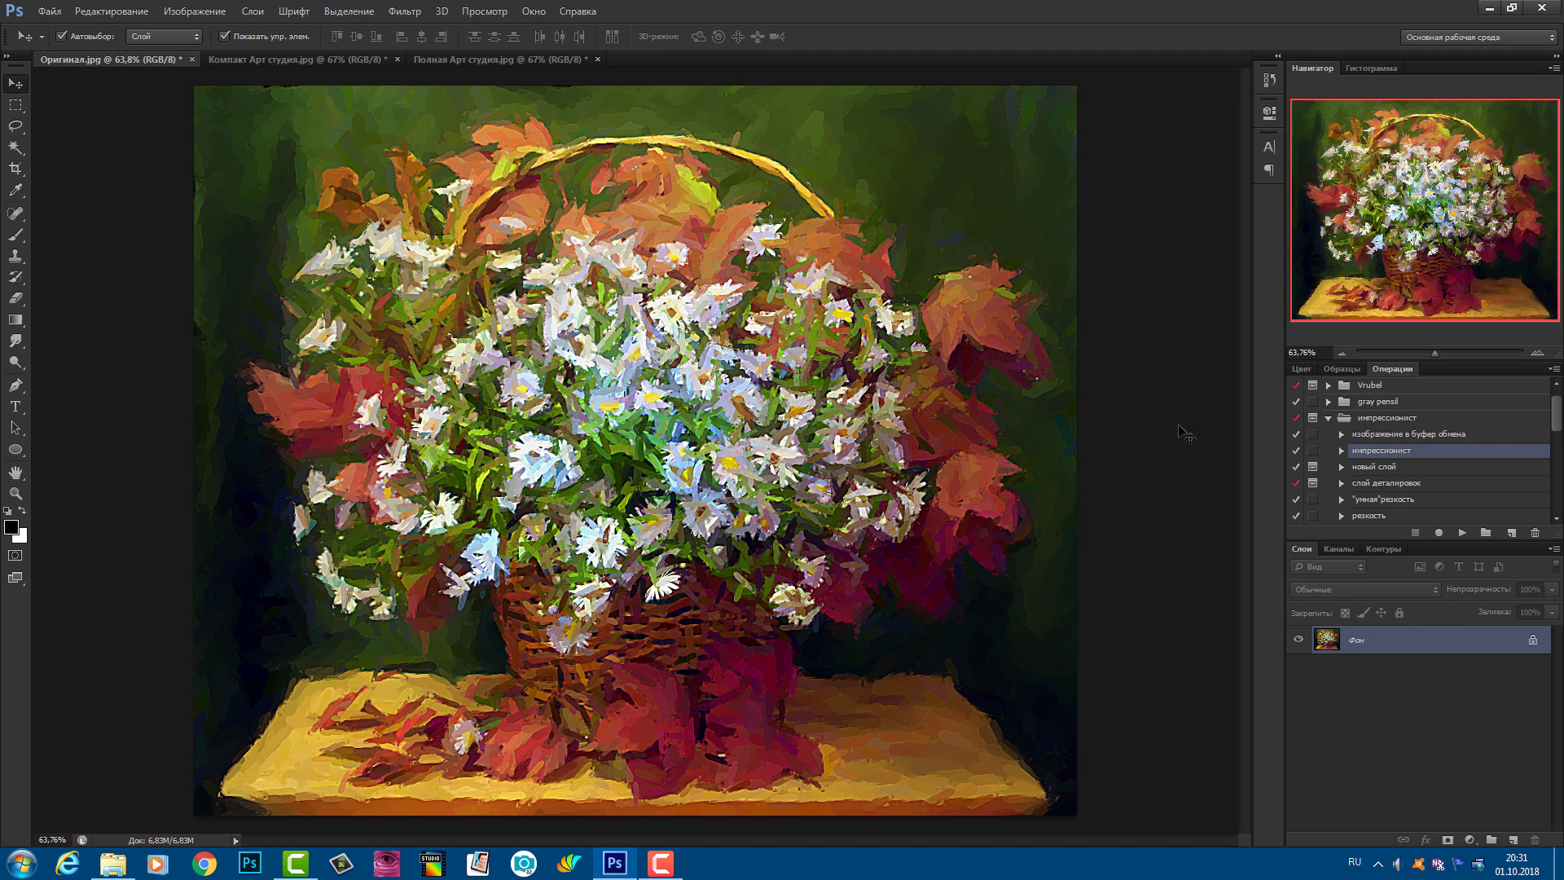
key("ctrl+v")
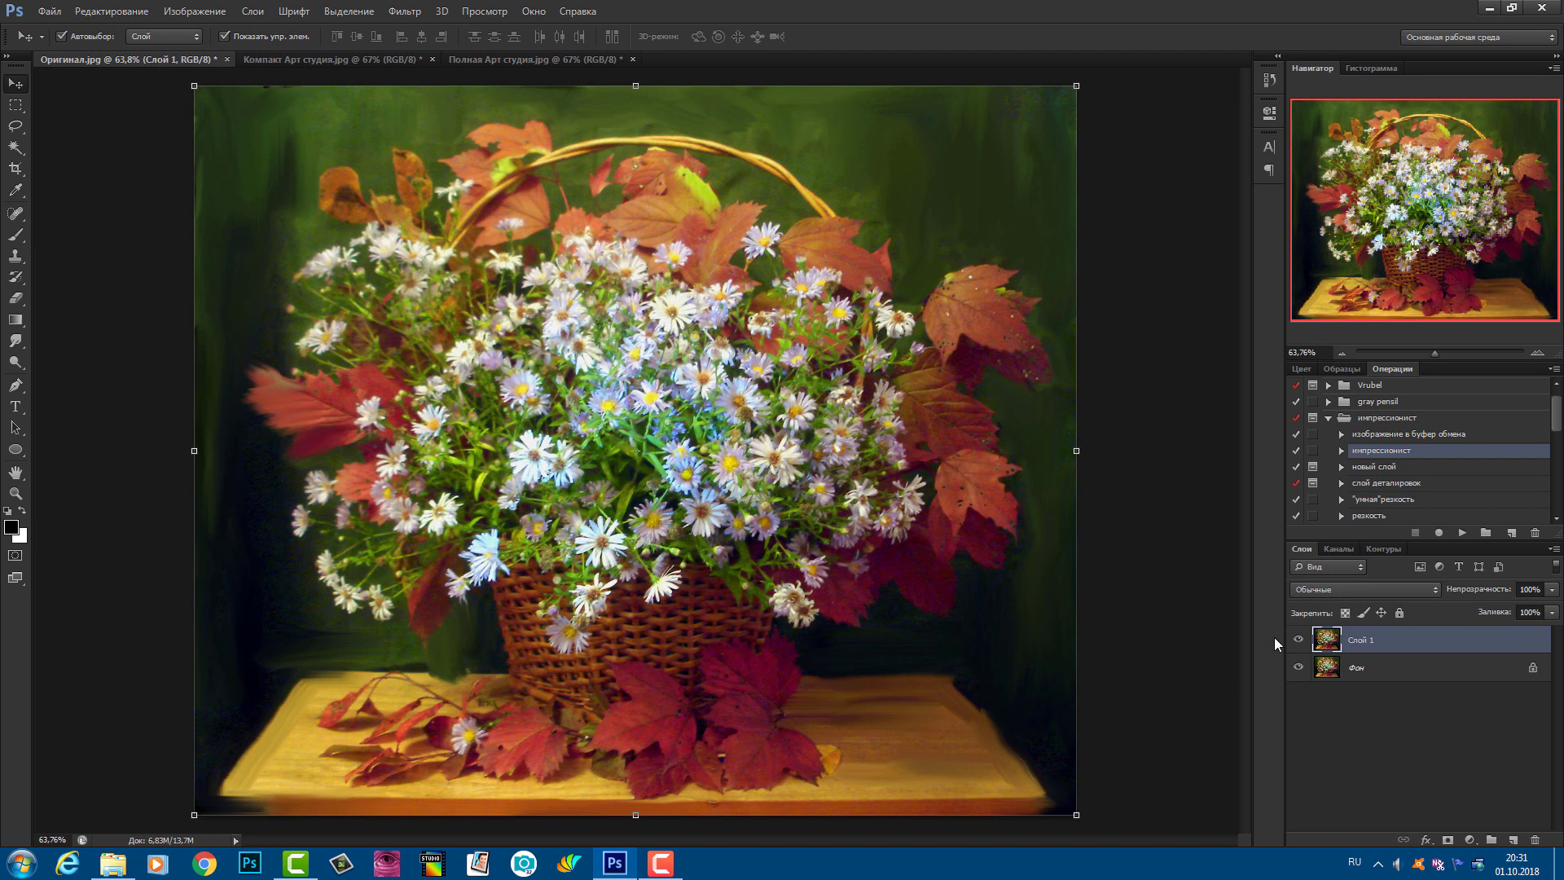
left_click(1300, 640)
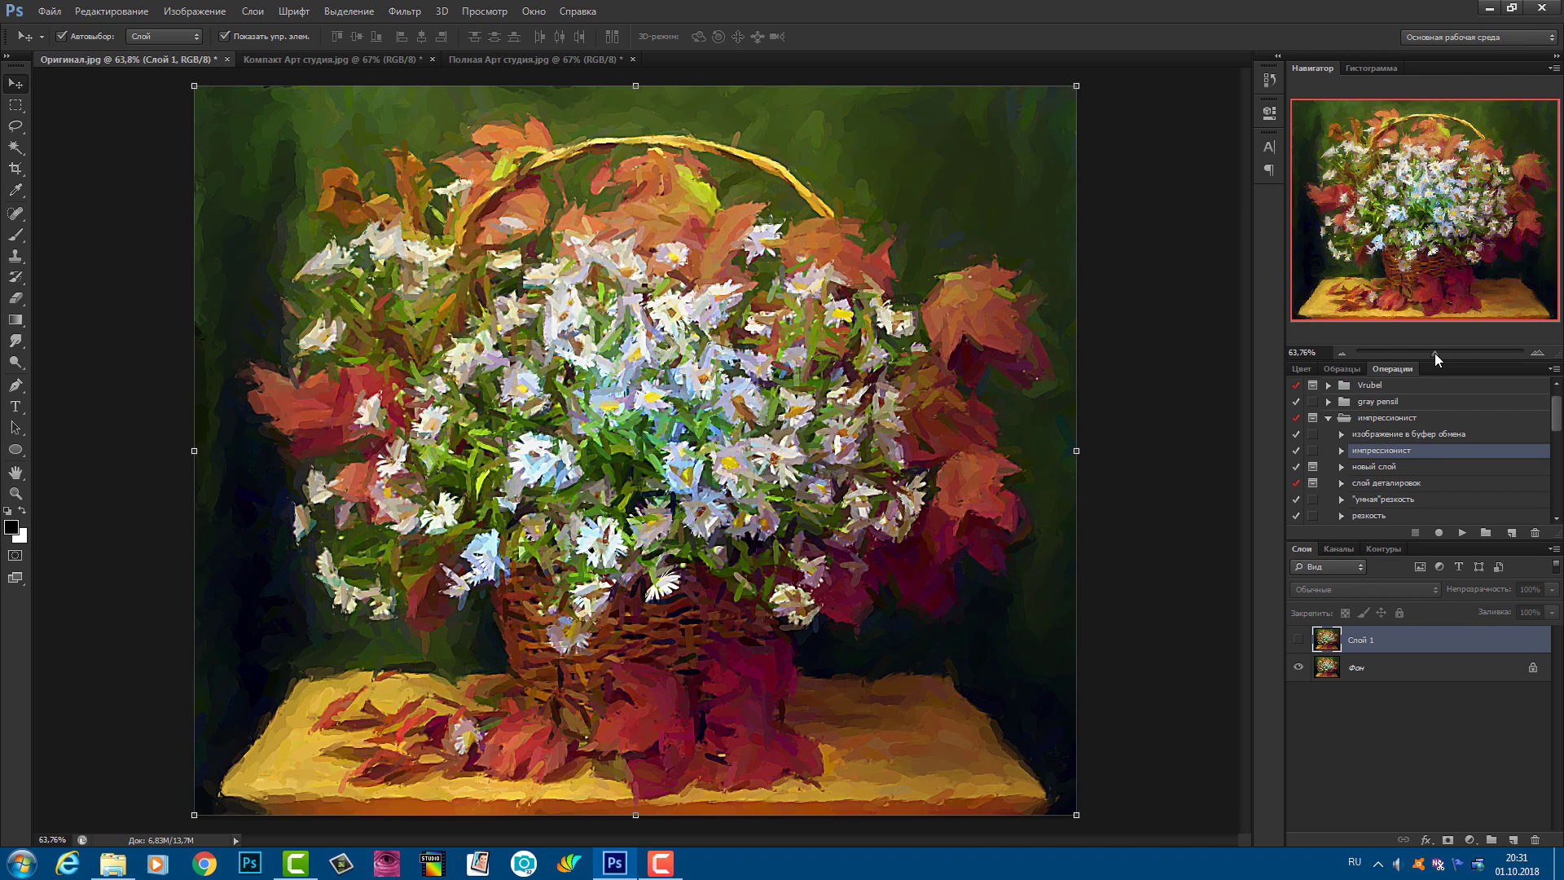
Examine the painted strokes of Оригинал.jpg up close and compare them with Компакт Арт студия.jpg and Полная Арт студия.jpg.
left_click_drag(1435, 353, 1439, 353)
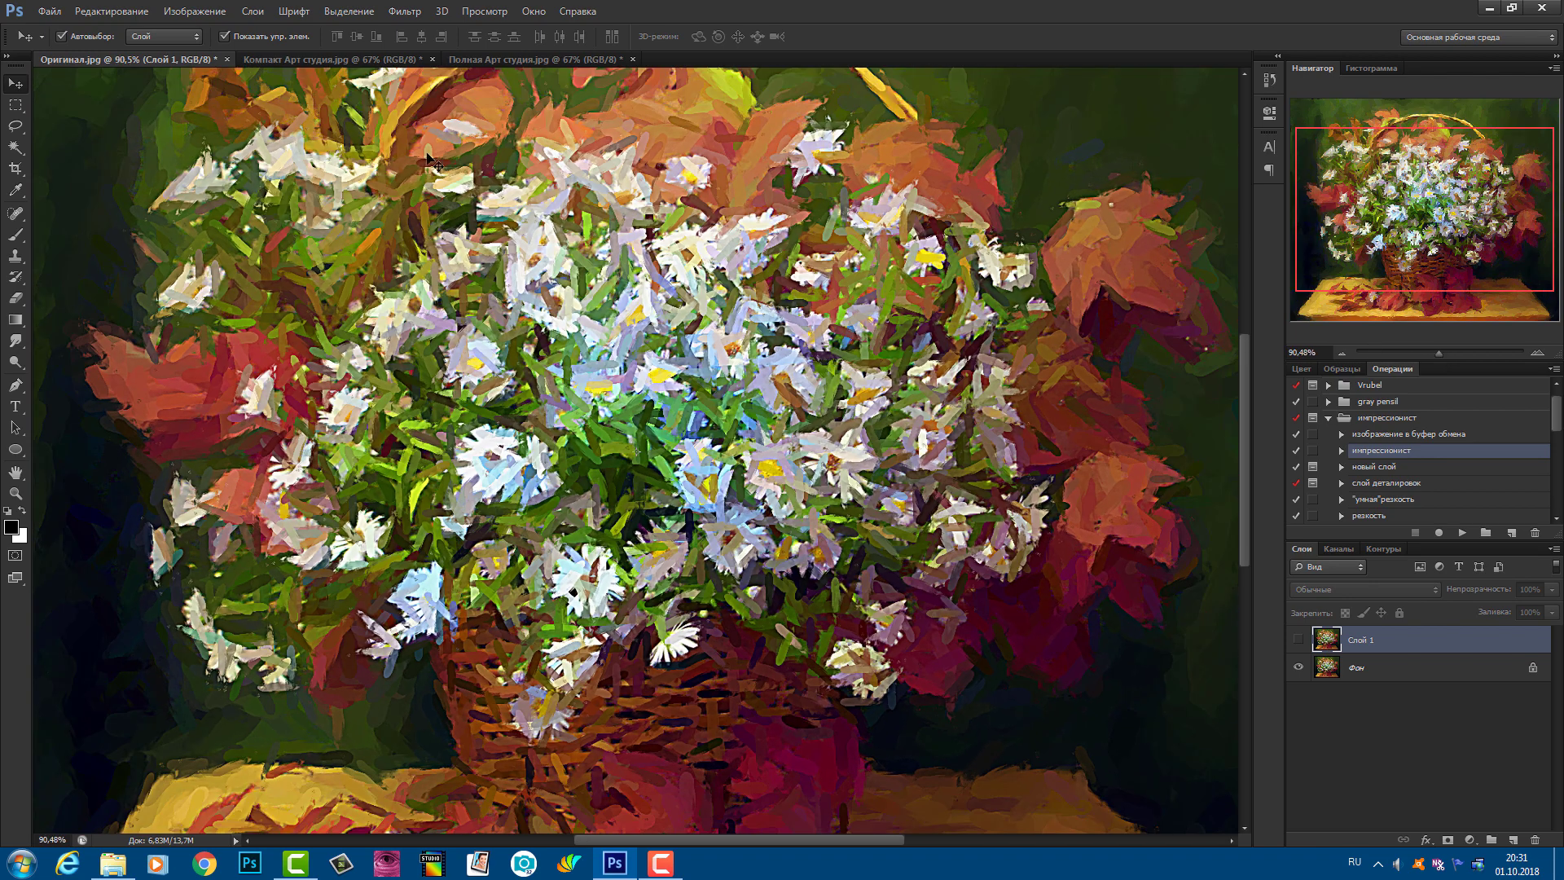
left_click(301, 61)
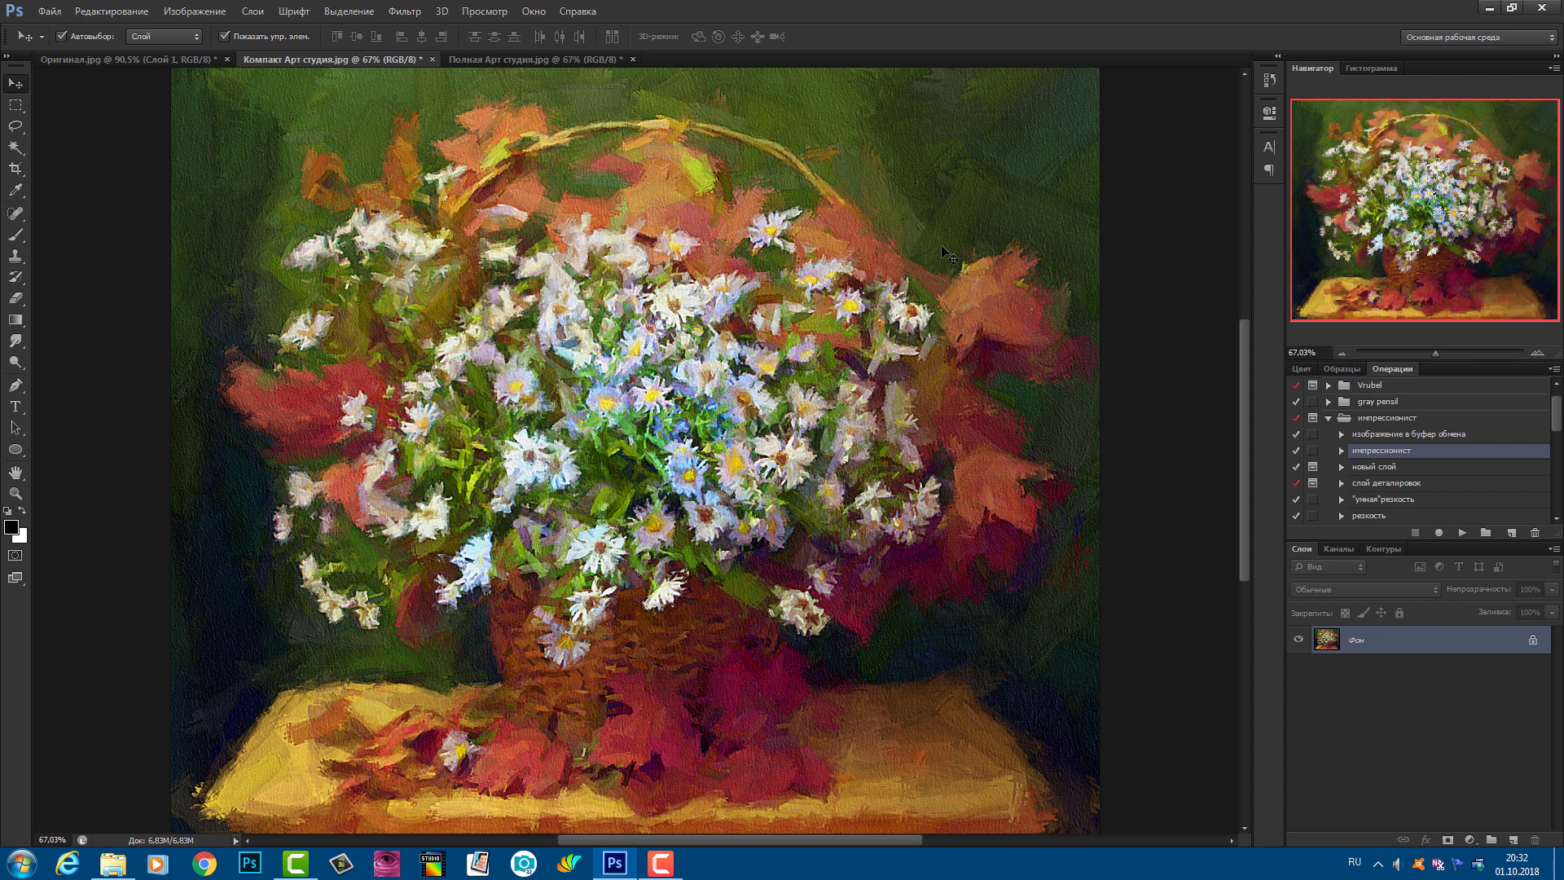
left_click(523, 60)
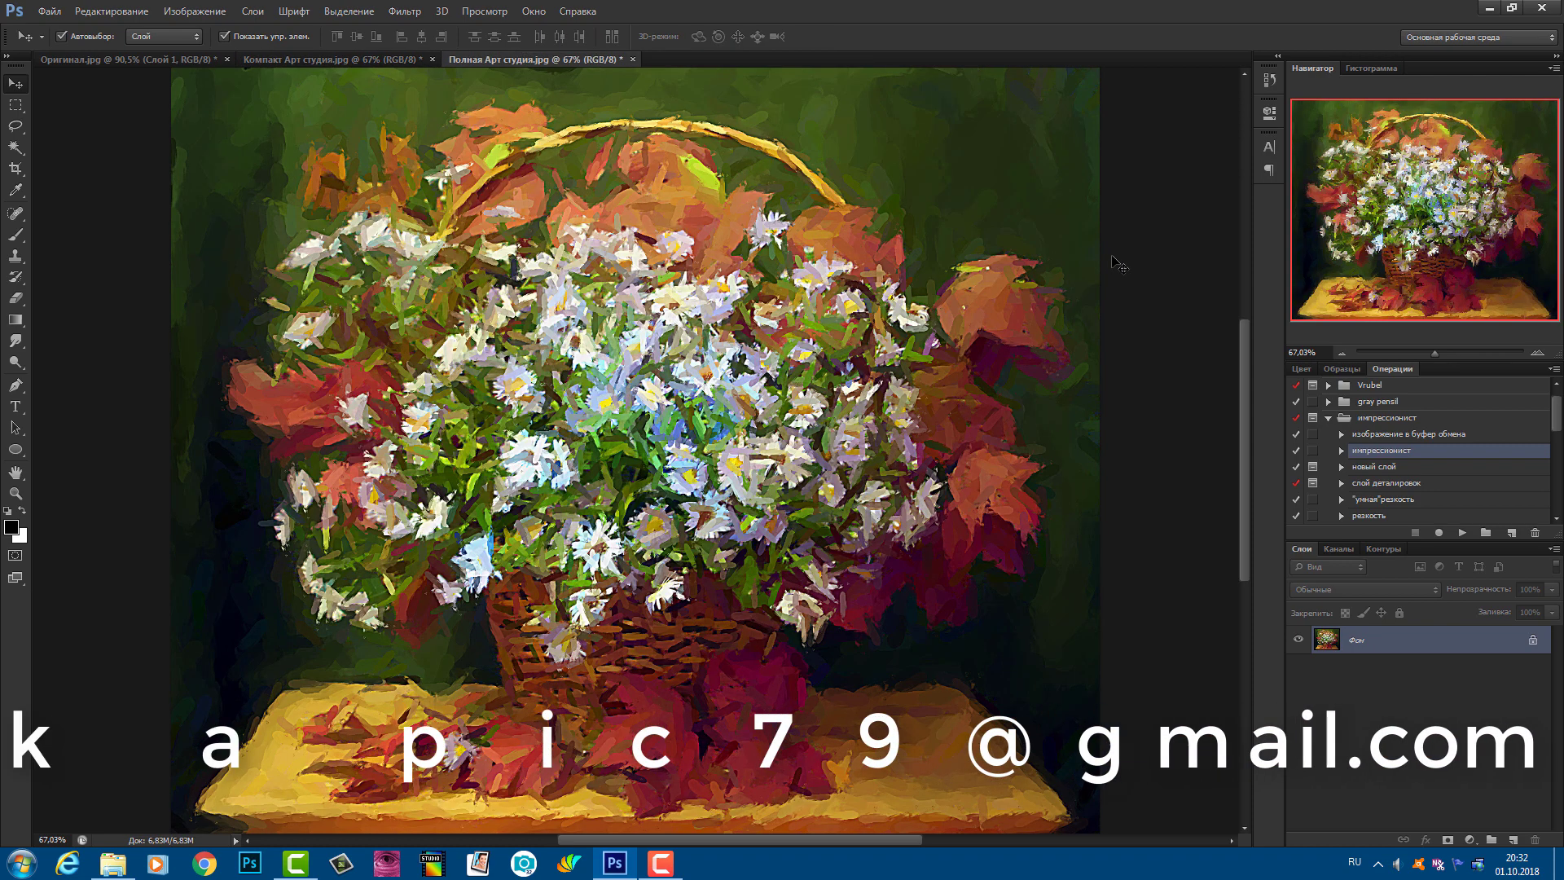